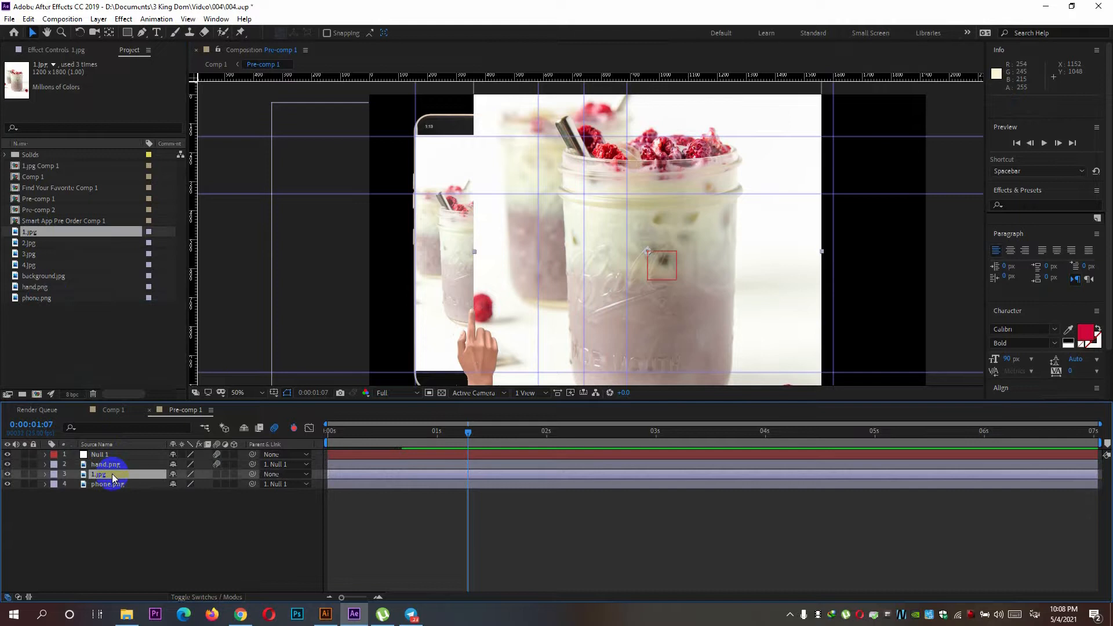
Keyframe the 1.jpg layer's scale at 47% and its position at 370, 535 over the phone screen.
click(45, 475)
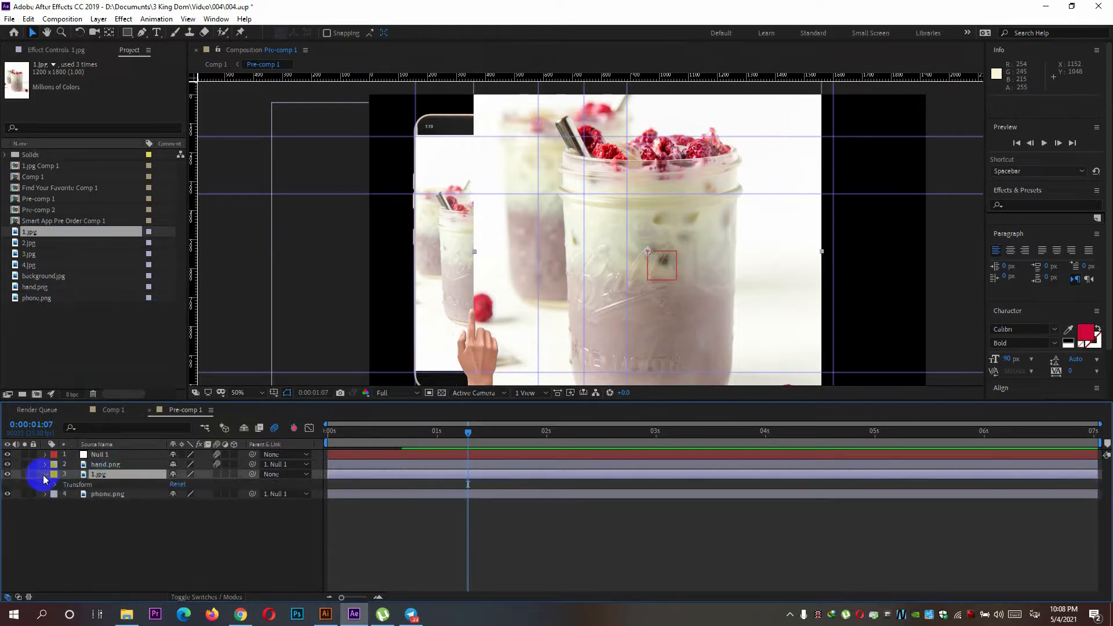
click(53, 484)
drag(179, 513, 156, 516)
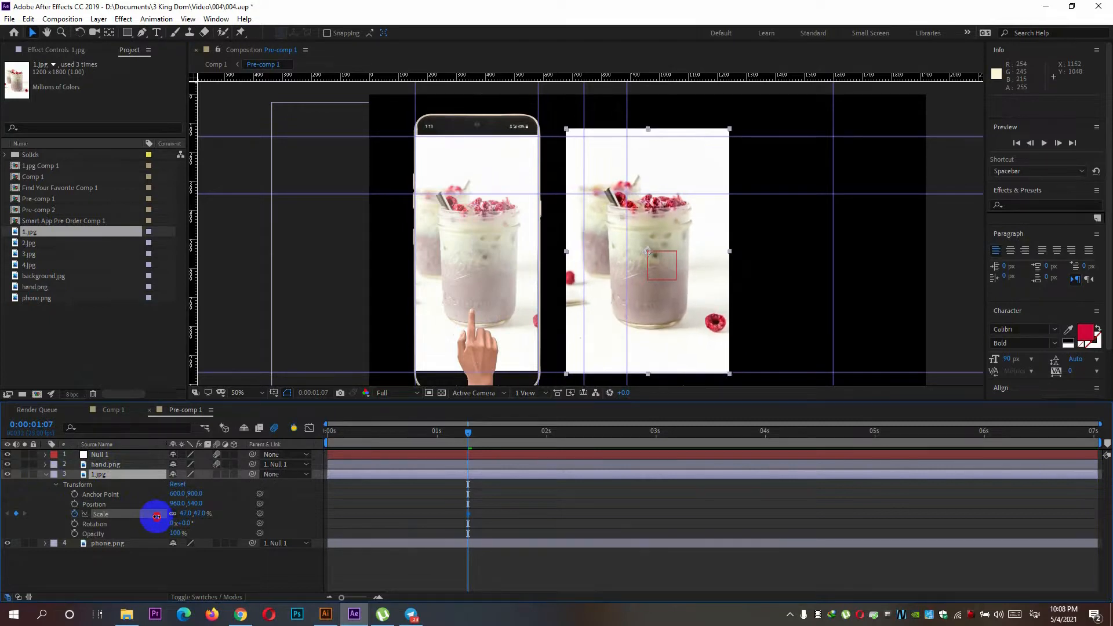
click(74, 504)
drag(661, 307, 502, 302)
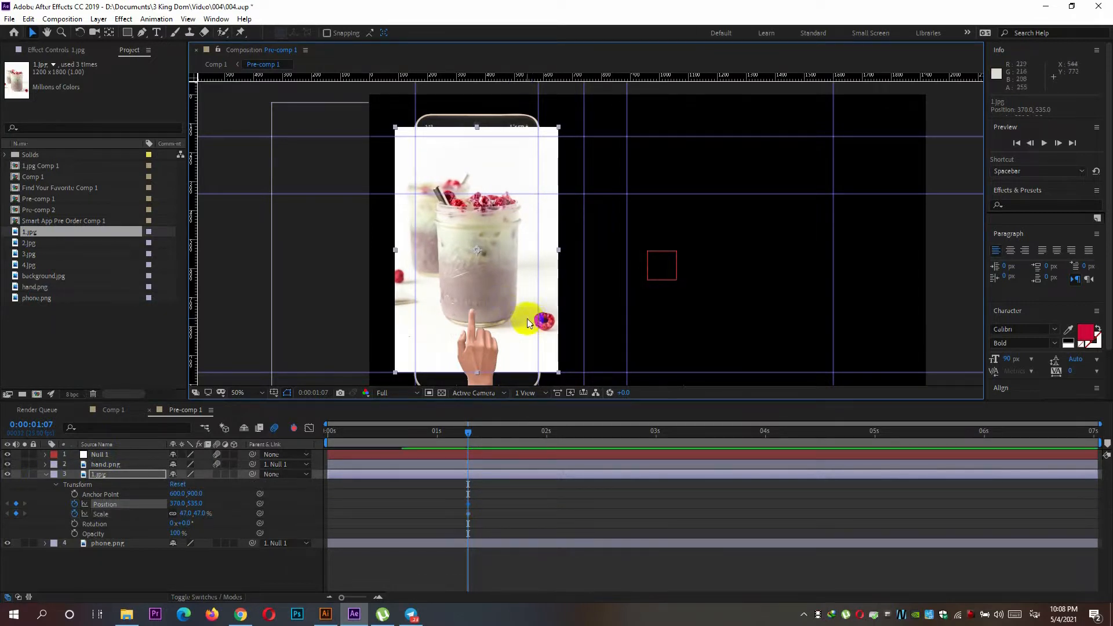
Draw a rectangular mask on 1.jpg that crops it to the phone screen, and collapse the layer.
click(127, 32)
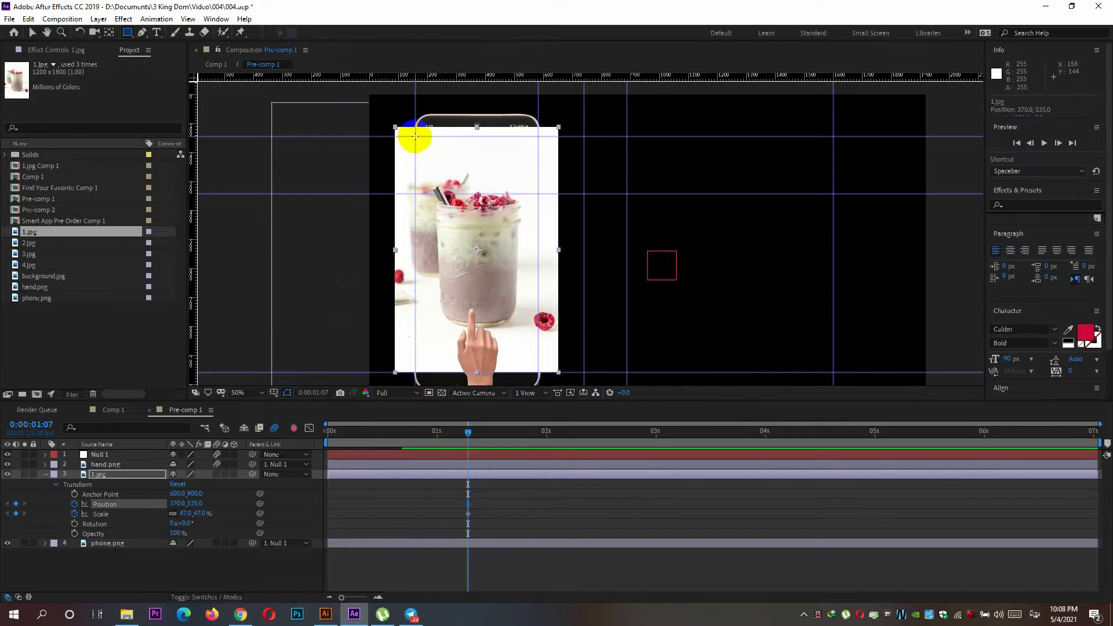
drag(415, 136, 539, 376)
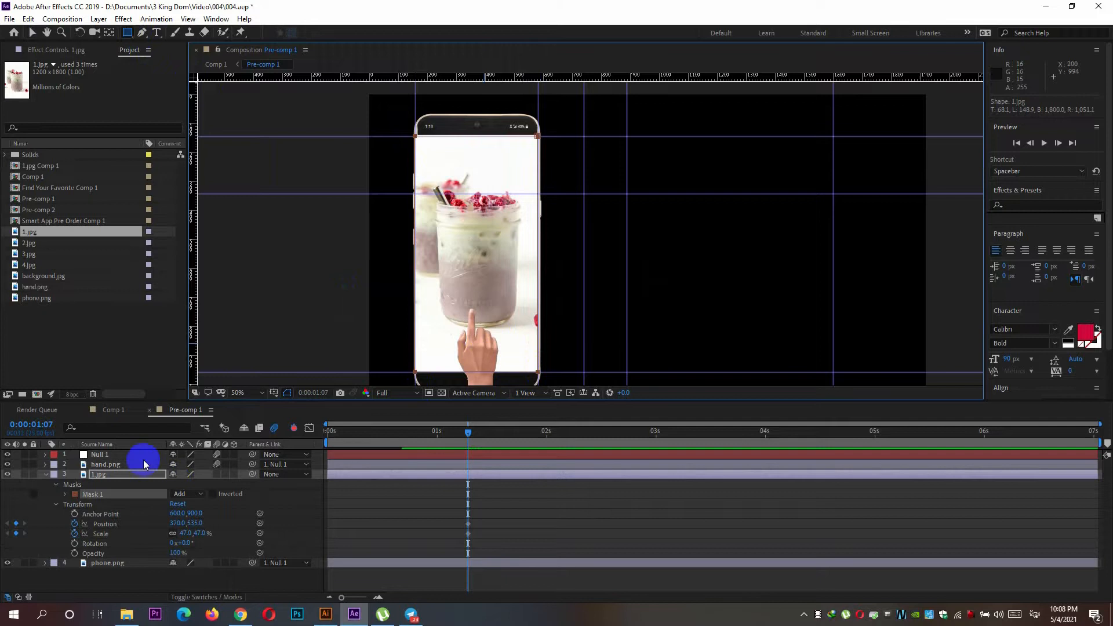
click(46, 474)
Add 2.jpg to the composition directly below the 1.jpg layer and hide 1.jpg.
drag(30, 244, 661, 248)
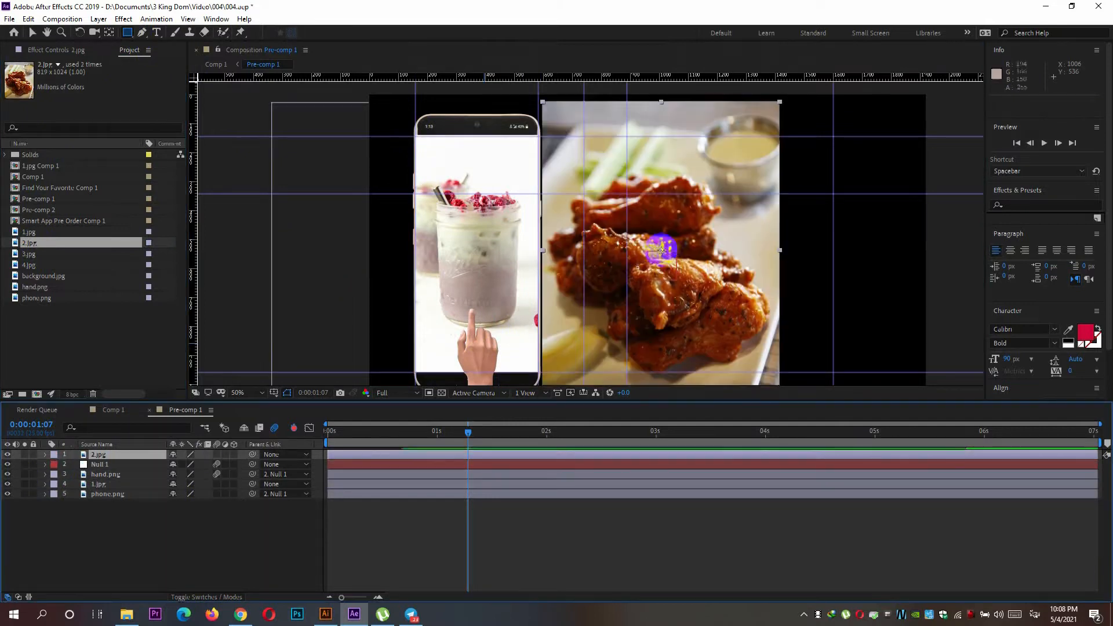
drag(116, 457, 110, 487)
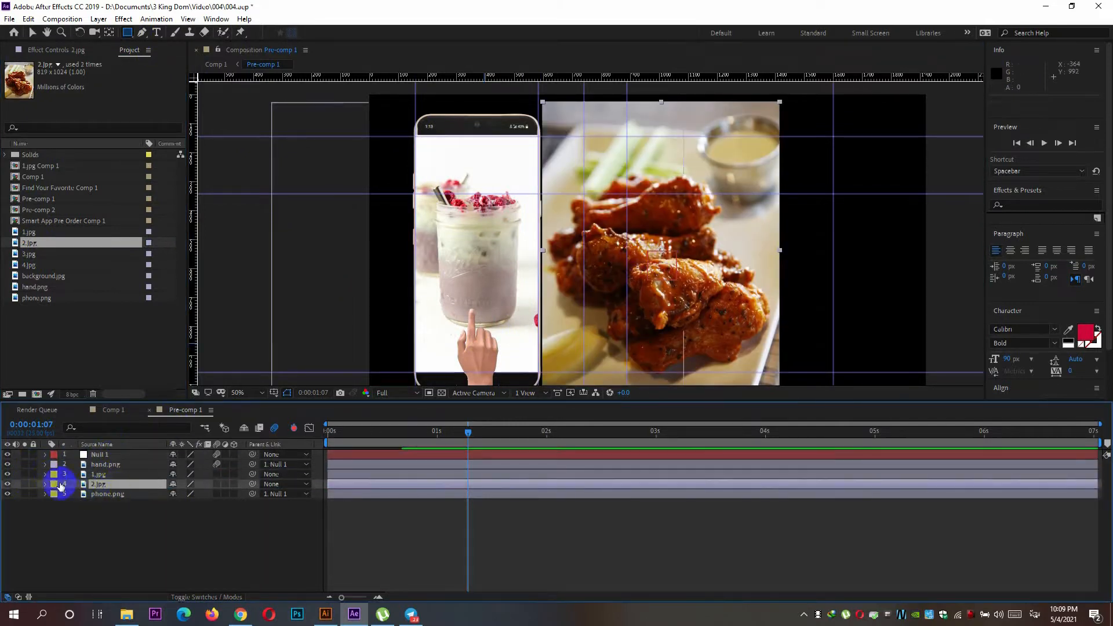
click(8, 475)
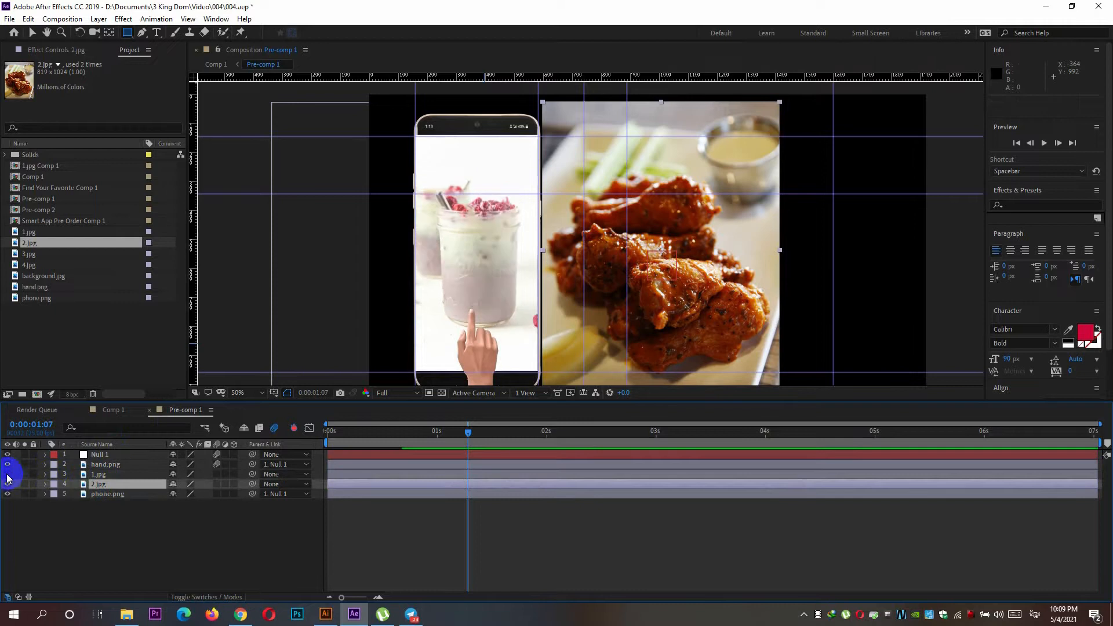
Keyframe the 2.jpg layer's scale at 81% and its position at 370, 543.3 over the phone screen.
click(45, 485)
click(56, 494)
click(74, 523)
drag(192, 523, 175, 524)
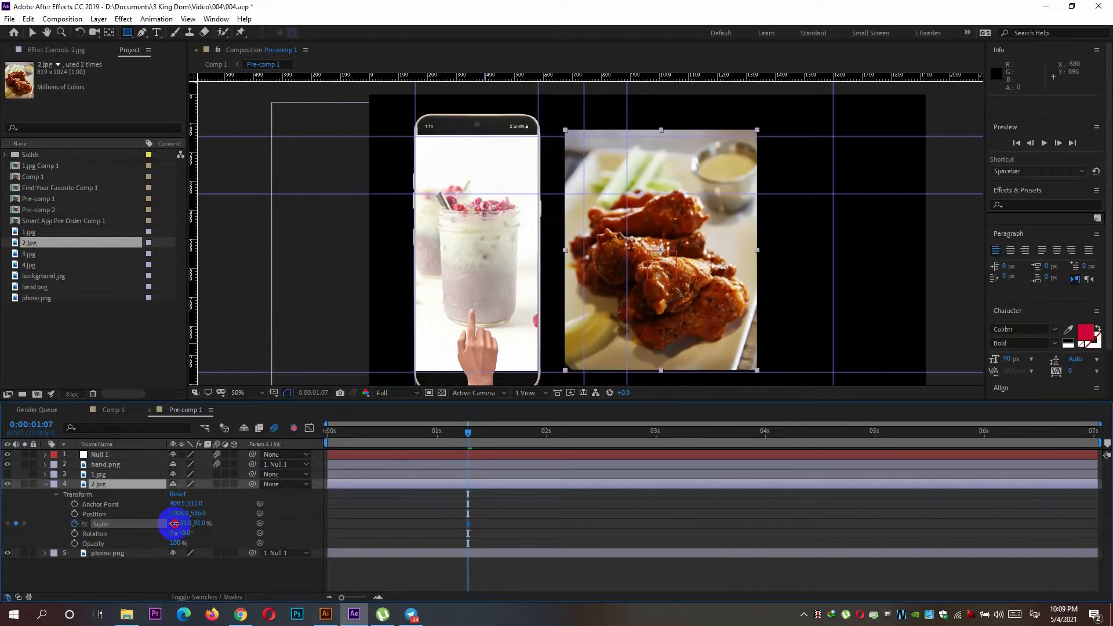
click(709, 297)
drag(674, 315, 497, 307)
Draw a rectangular mask on 2.jpg along the guides so it matches the phone screen area.
click(127, 32)
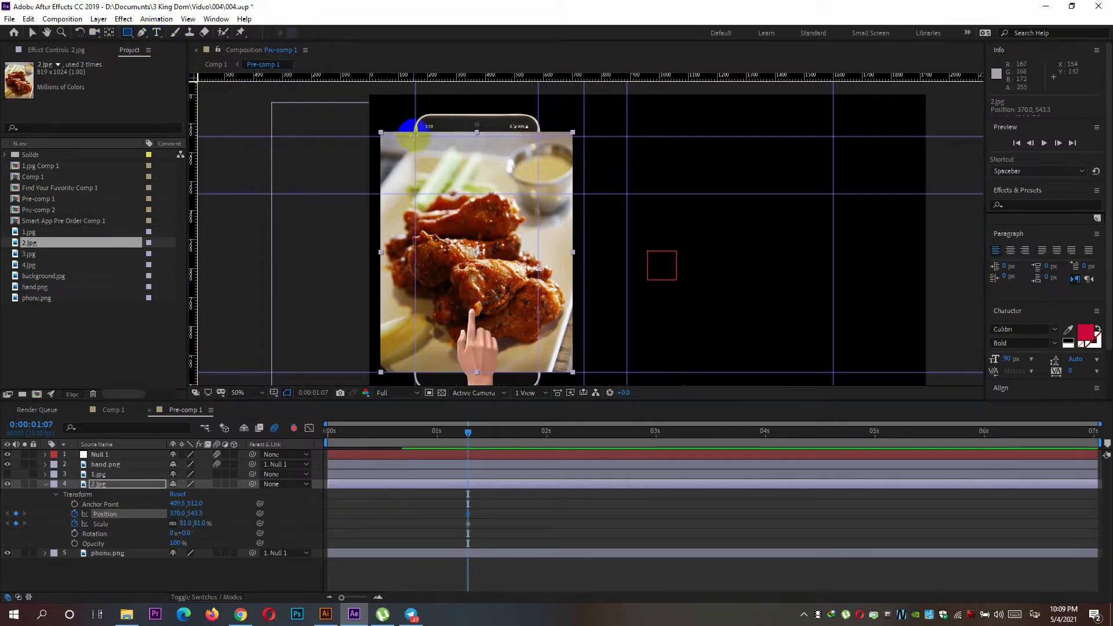
mouse_move(415, 137)
mouse_down()
mouse_move(525, 313)
mouse_move(537, 376)
mouse_up()
key(v)
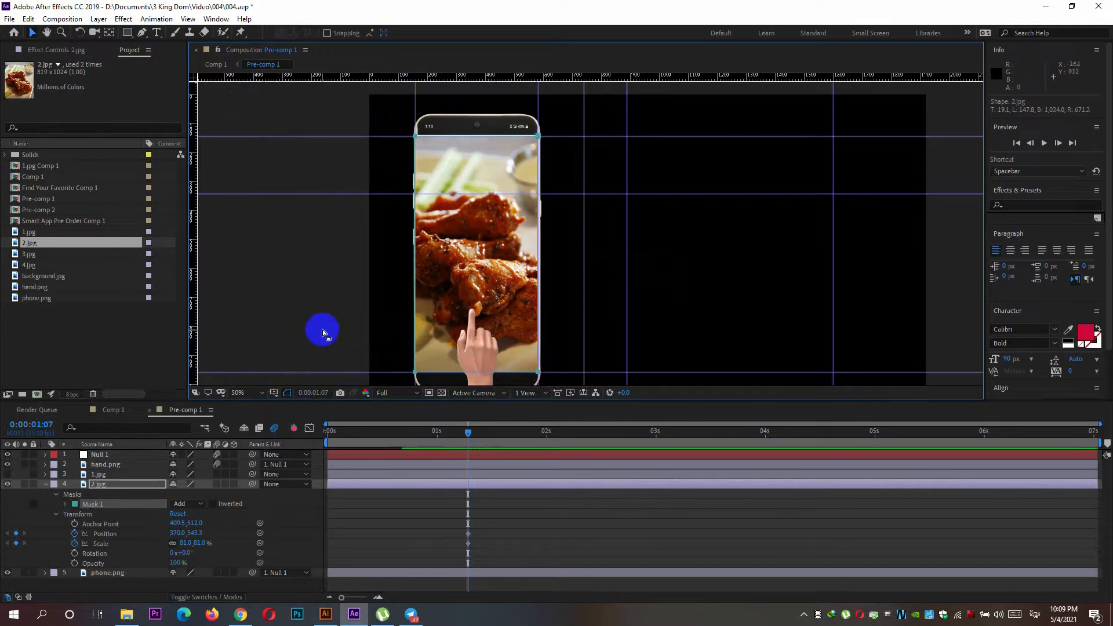
Move the masked 2.jpg just beside the phone to position 816, 543.3 and collapse its layer.
click(458, 251)
drag(455, 244, 584, 264)
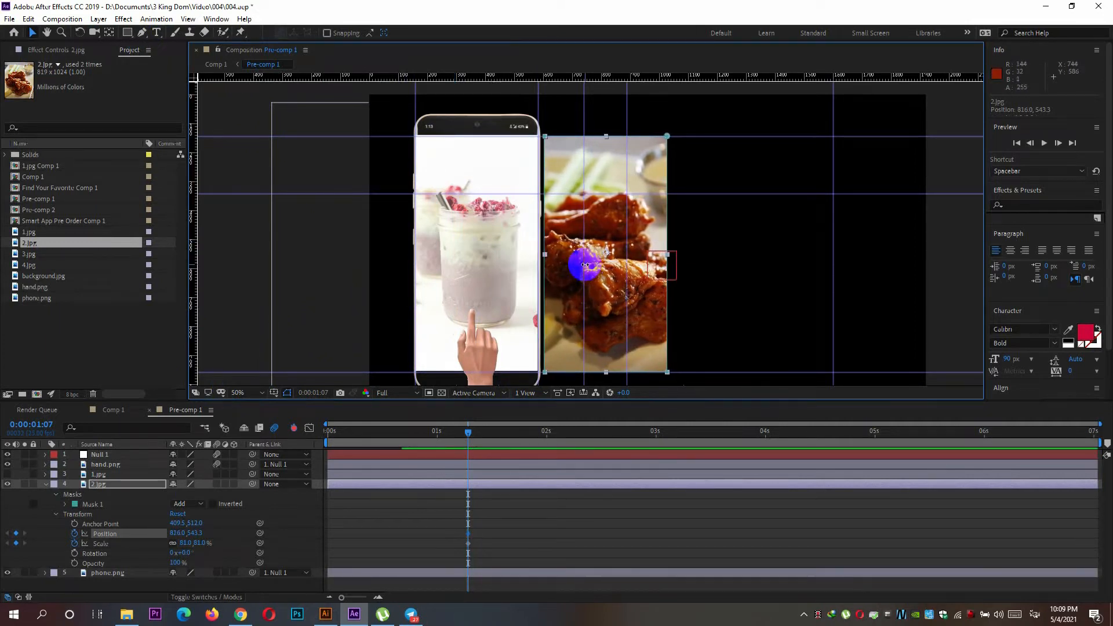
click(50, 488)
click(47, 485)
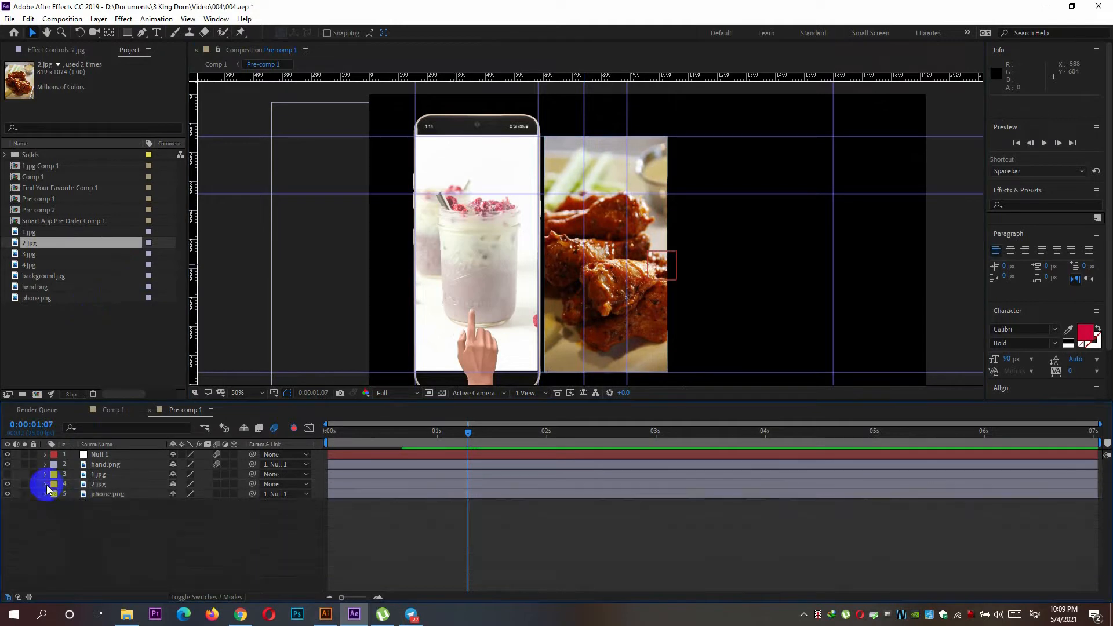
Add 3.jpg below the 2.jpg layer, scale it to 48% and position it at 370, 526 over the phone screen.
drag(36, 255, 91, 491)
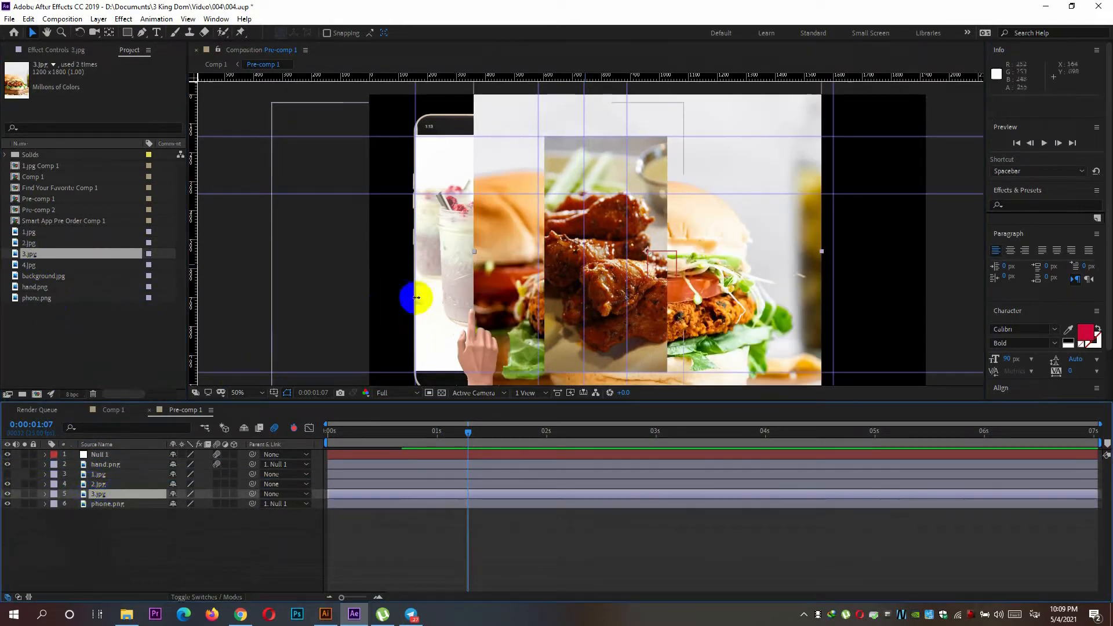
click(45, 494)
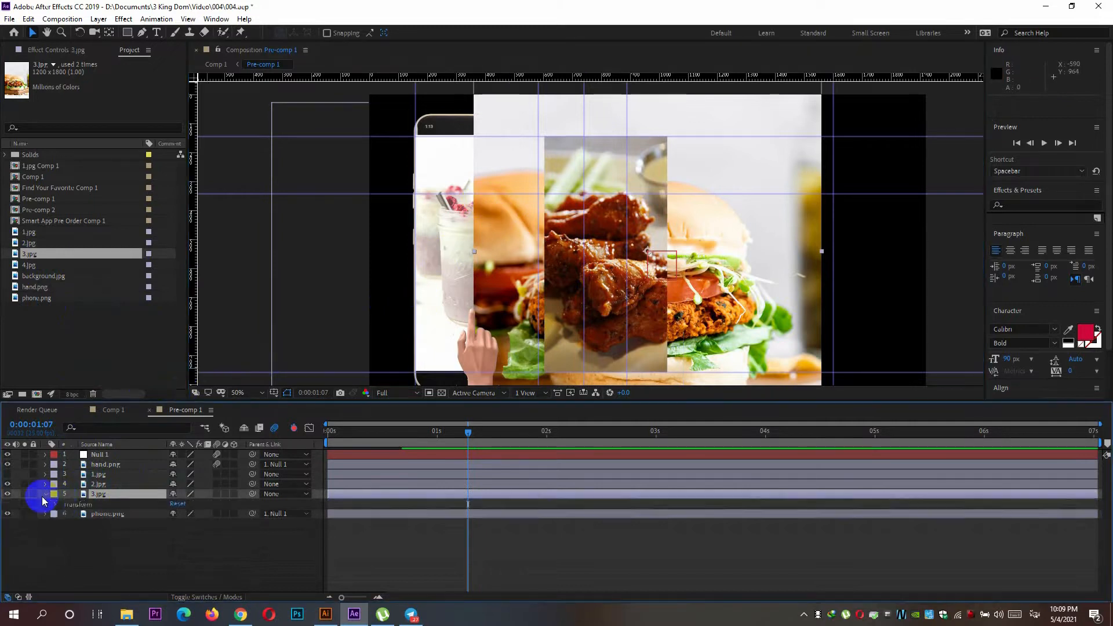
click(55, 505)
drag(187, 532, 157, 530)
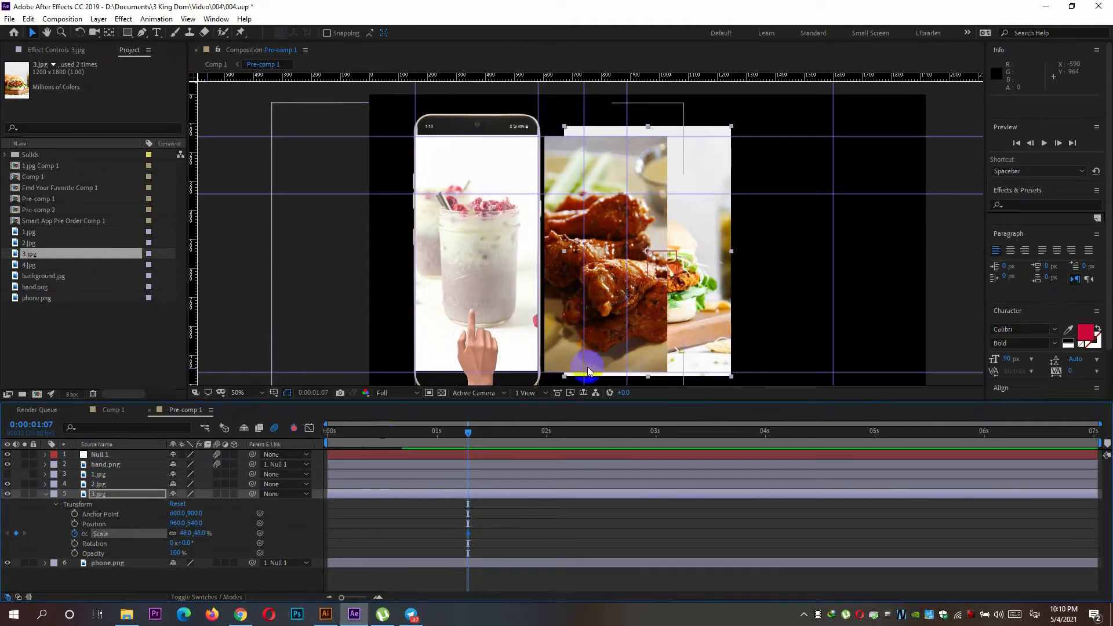
key(alt+shift+p)
drag(710, 287, 533, 311)
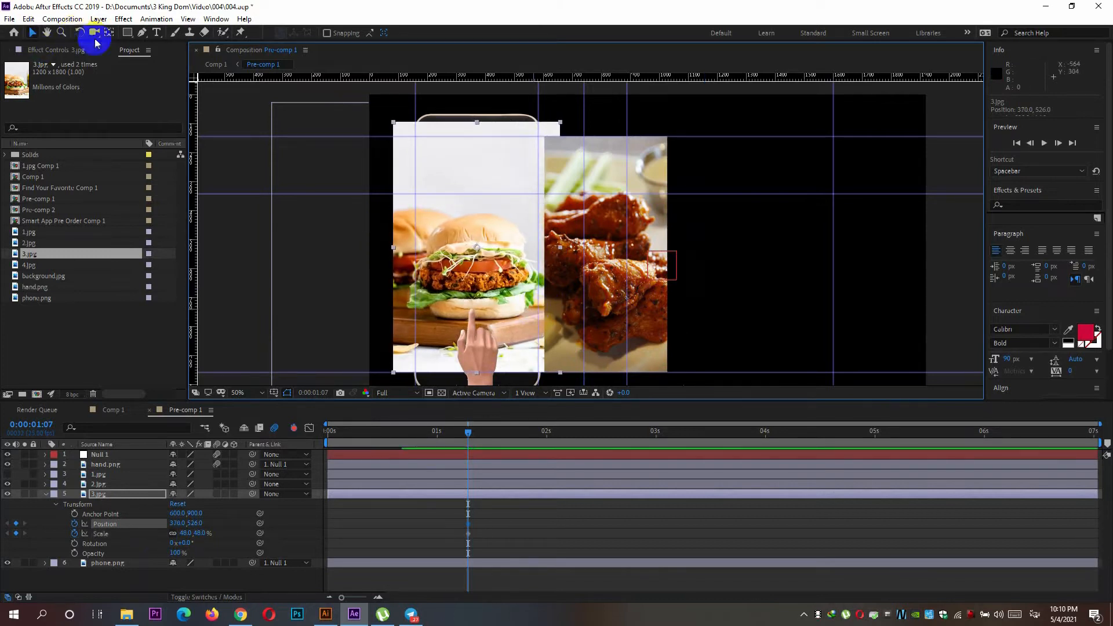
Mask 3.jpg with a rectangle matching the phone screen and move it beside the chicken image to 1250, 526.
click(122, 35)
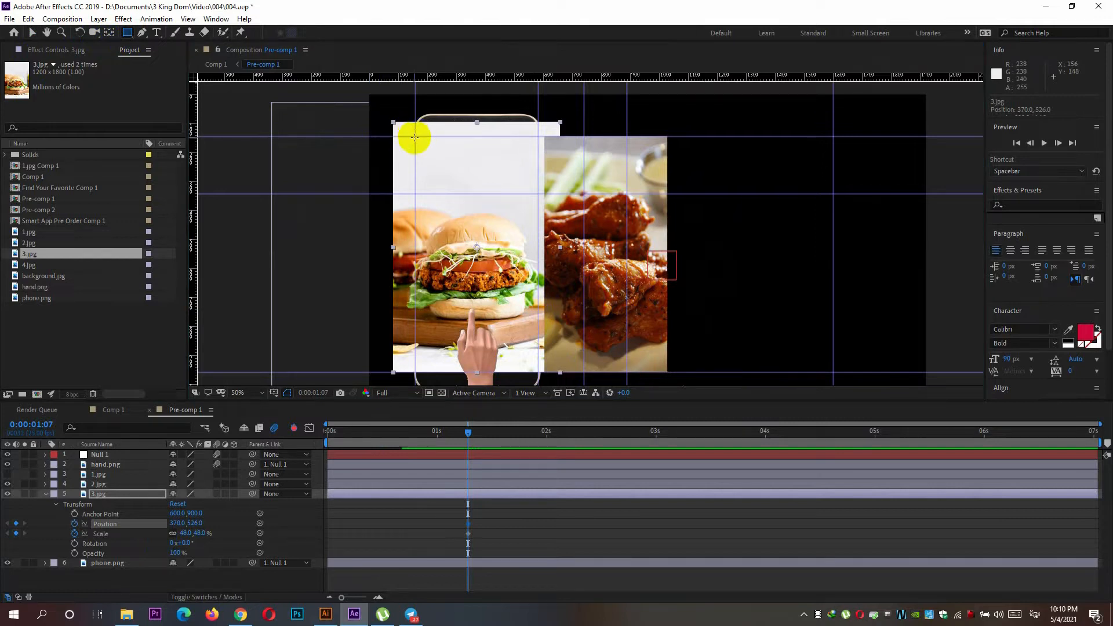
drag(415, 135, 544, 374)
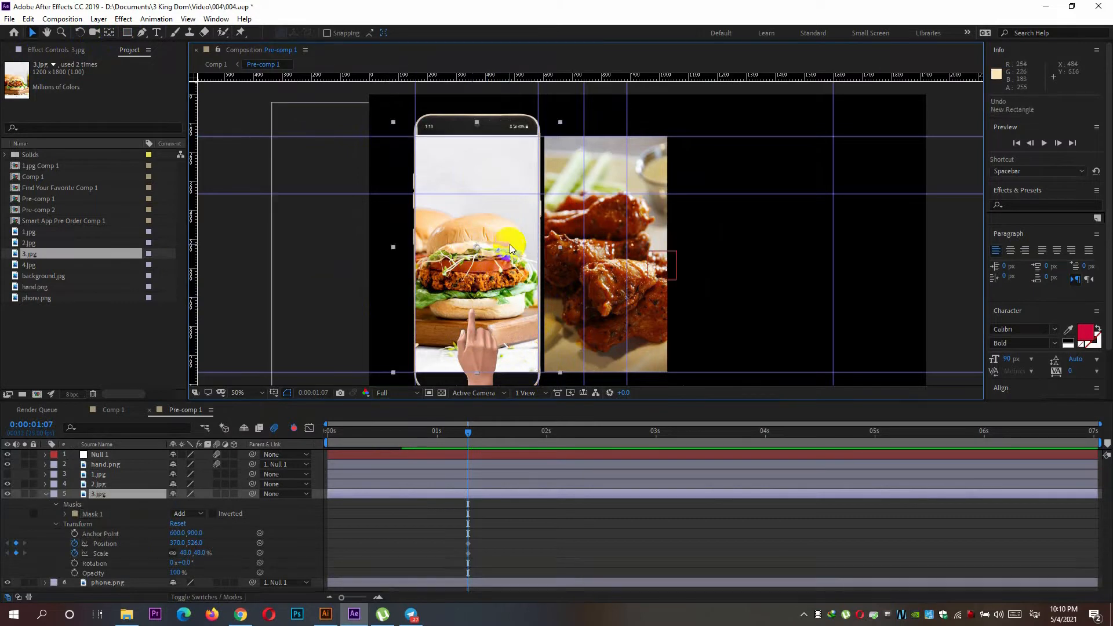
key(ctrl+z)
key(ctrl+shift+z)
drag(490, 192, 741, 221)
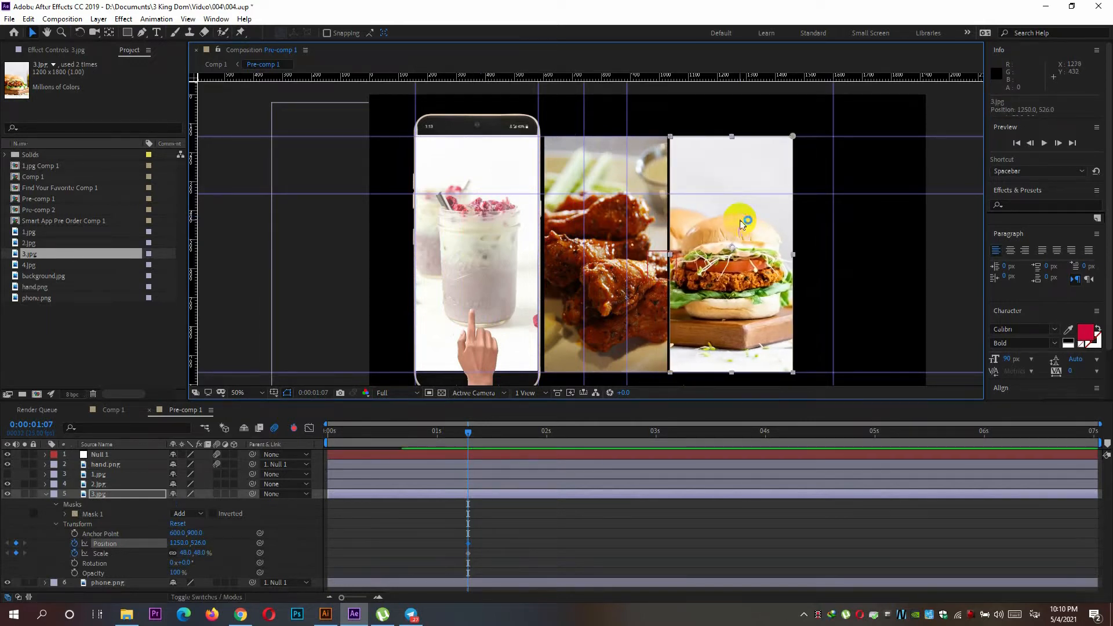
click(45, 494)
Add 4.jpg below the 3.jpg layer and hide the 2.jpg and 3.jpg layers.
click(30, 266)
drag(31, 271, 116, 498)
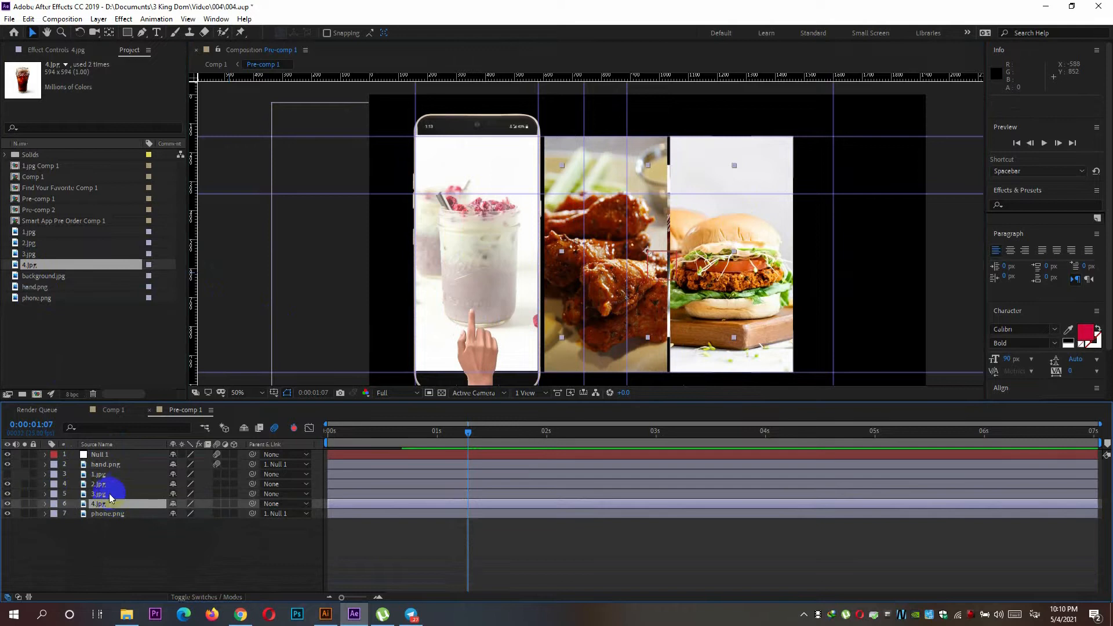
click(8, 485)
click(8, 494)
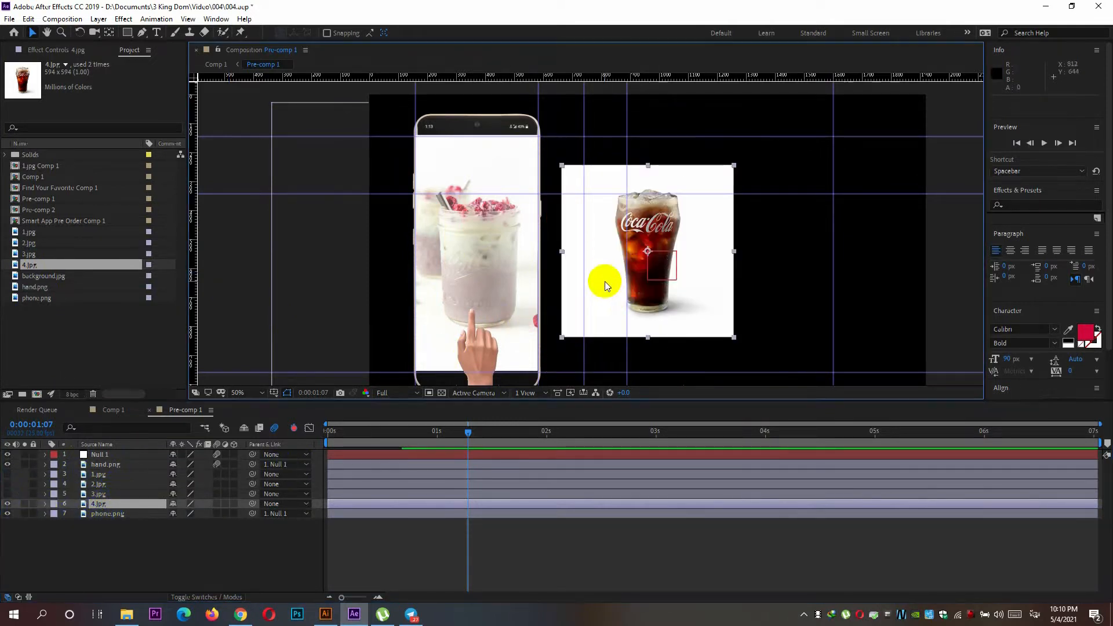
Place 4.jpg over the phone screen at 362, 540 and keyframe its scale at 144%.
drag(603, 281, 429, 276)
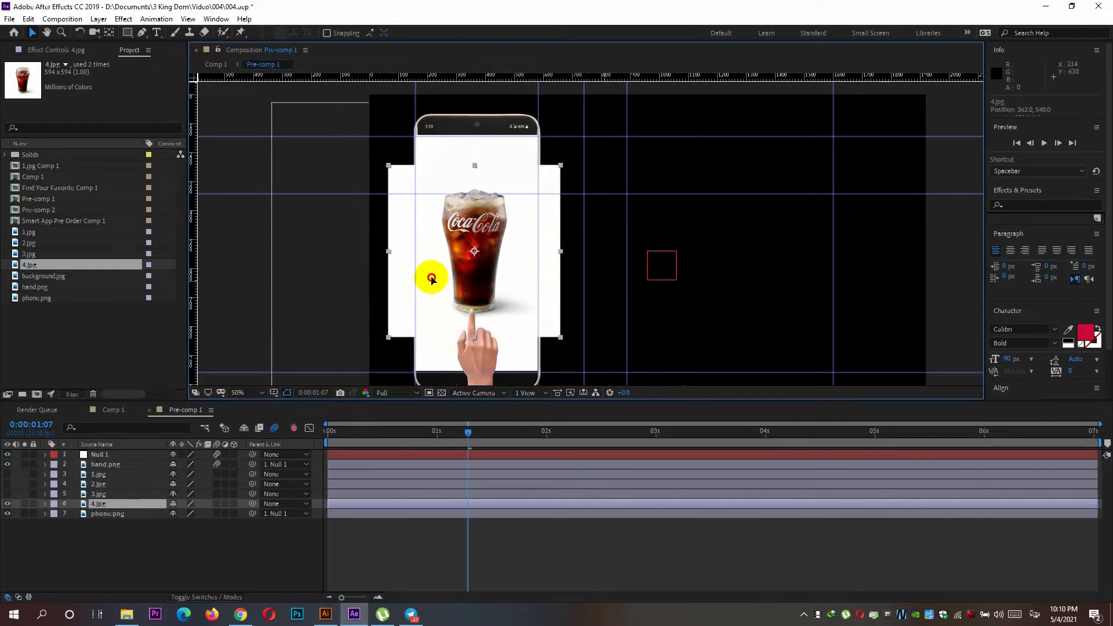
click(44, 503)
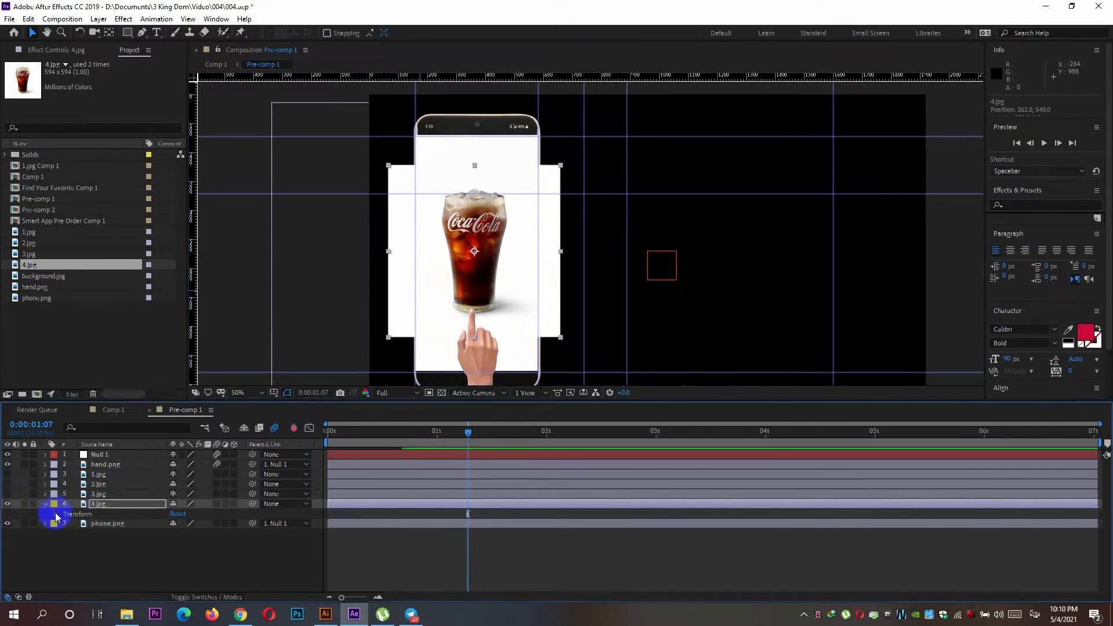
click(55, 514)
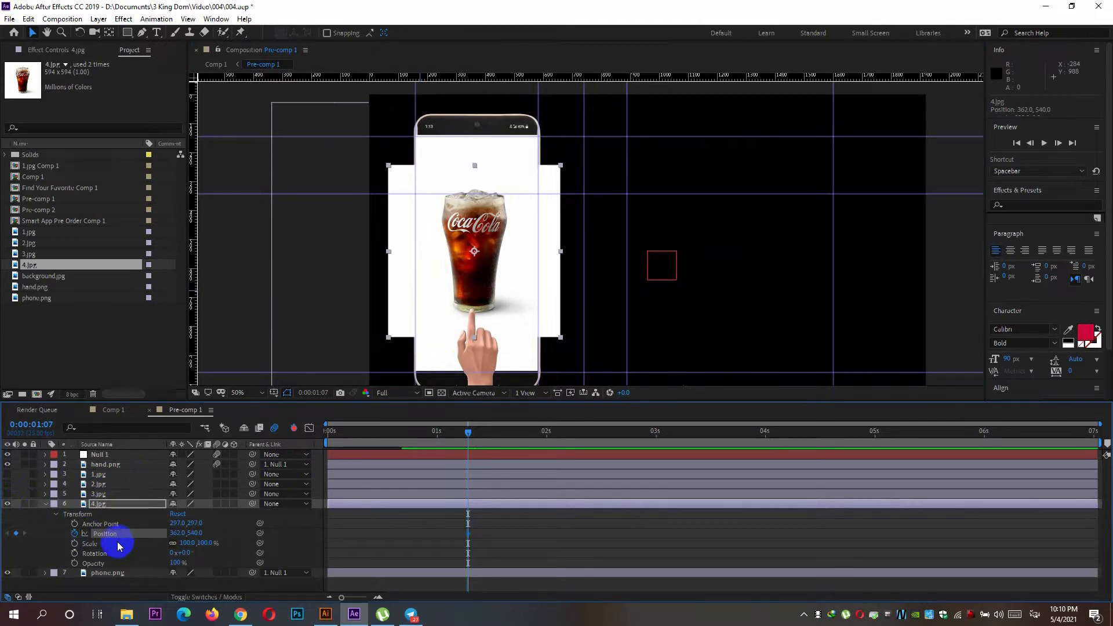
drag(186, 544, 211, 542)
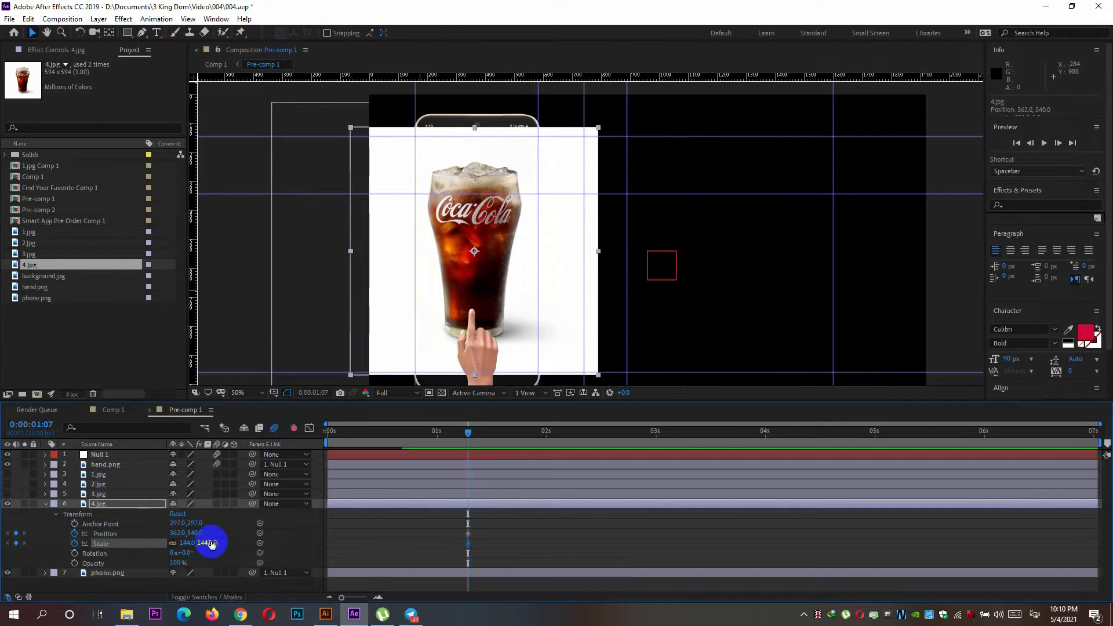
Draw a rectangular mask on 4.jpg that crops it to the phone screen, and collapse the layer.
click(128, 33)
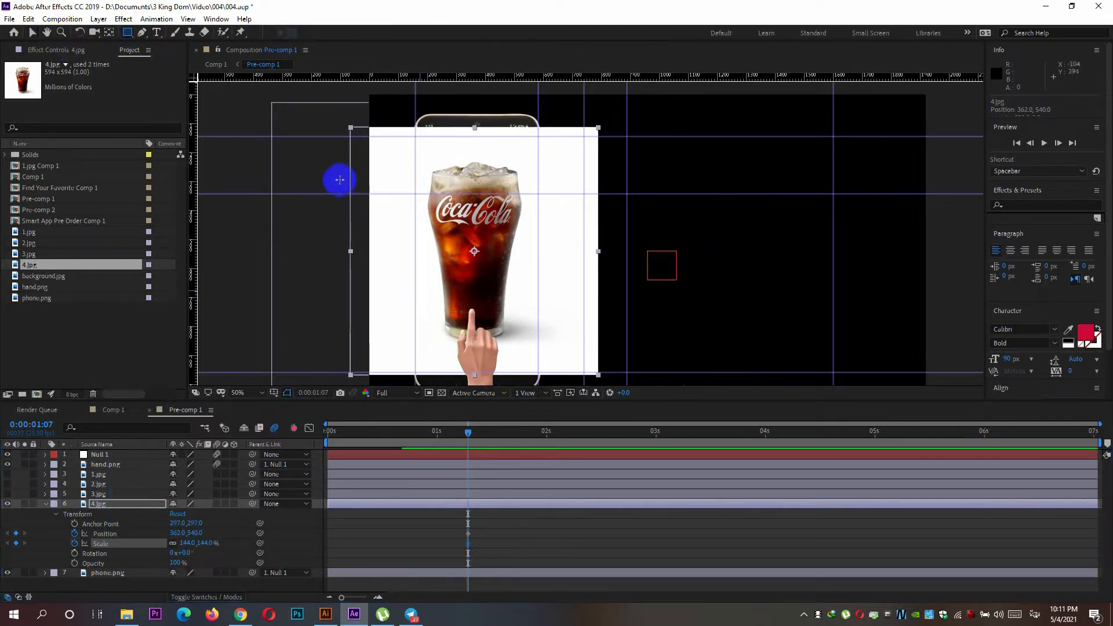
drag(415, 136, 539, 370)
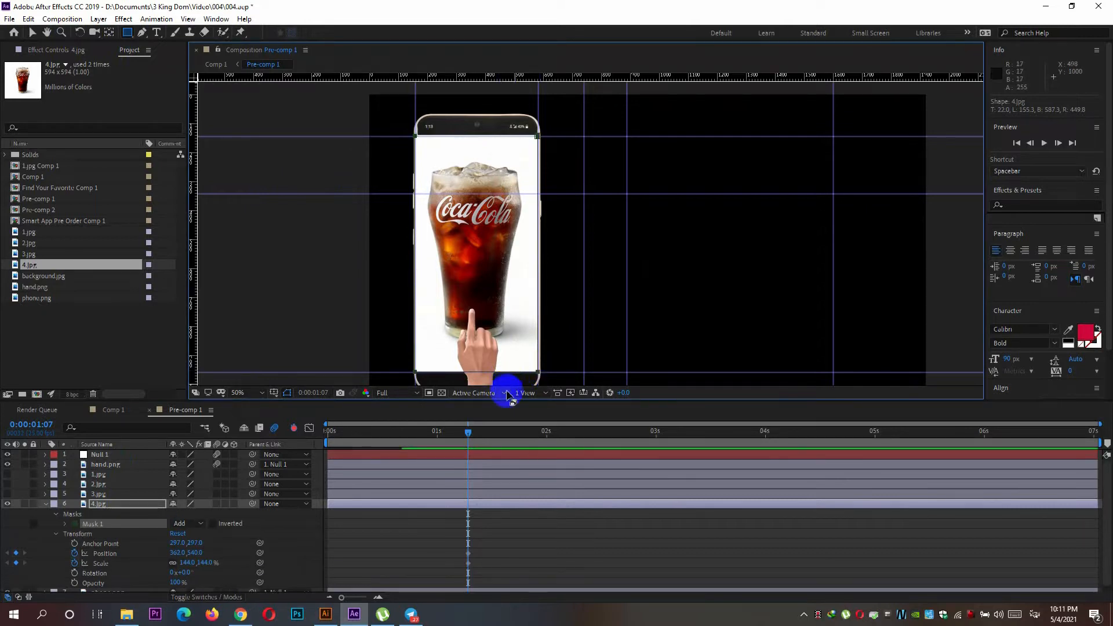
click(48, 509)
click(47, 506)
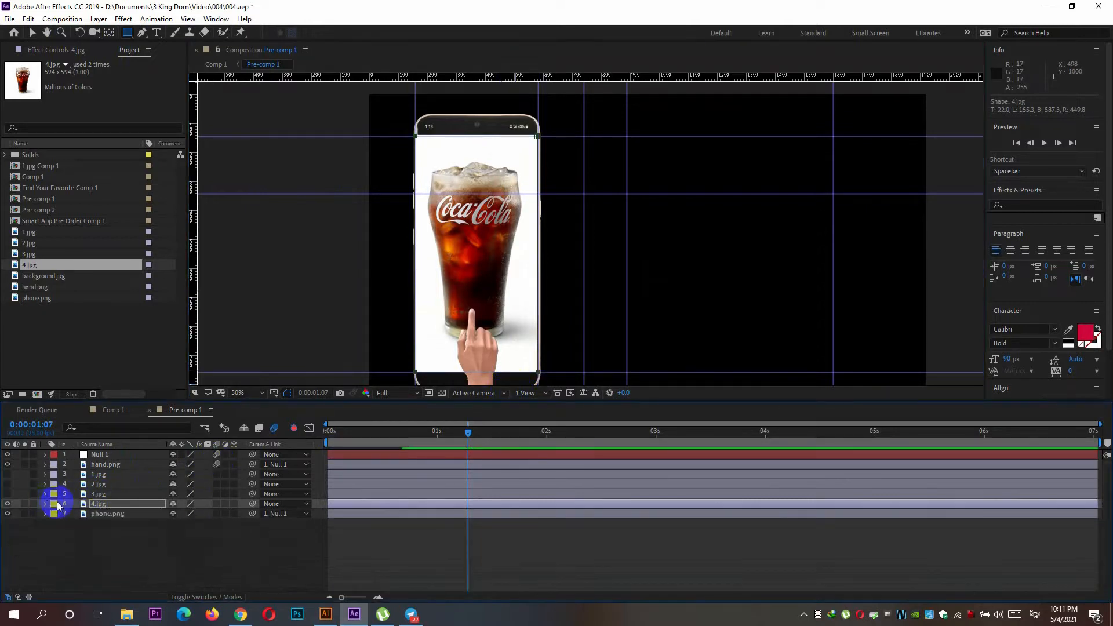
Move the masked 4.jpg beside the burger image to 1676, 540 and show the hidden image layers again.
key(v)
click(498, 266)
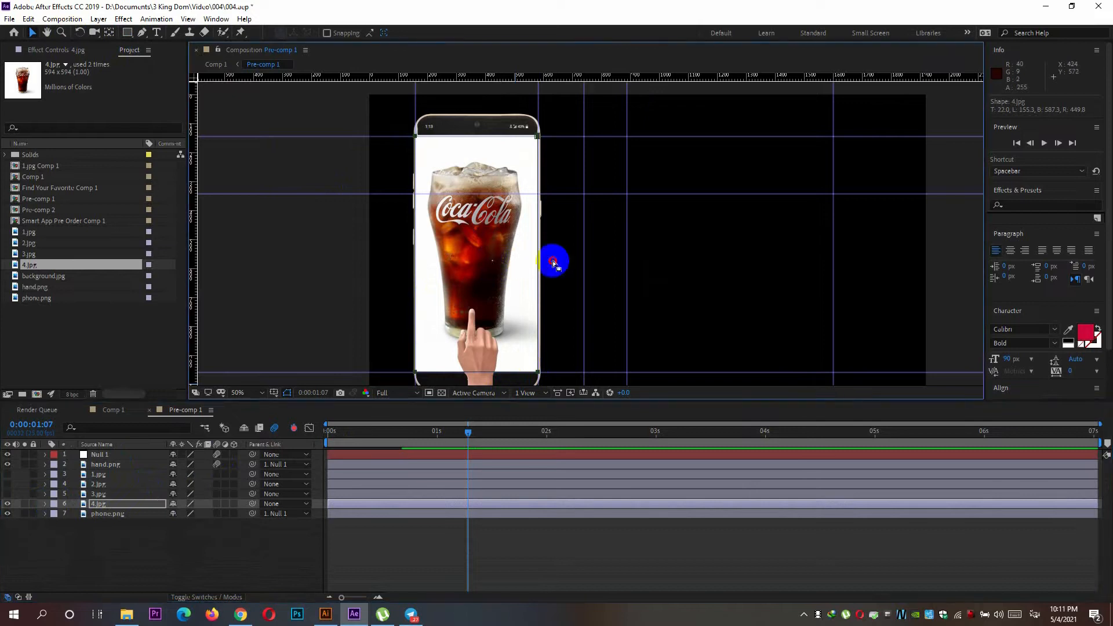
drag(484, 233, 880, 270)
drag(8, 474, 8, 495)
drag(821, 285, 810, 306)
key(Left)
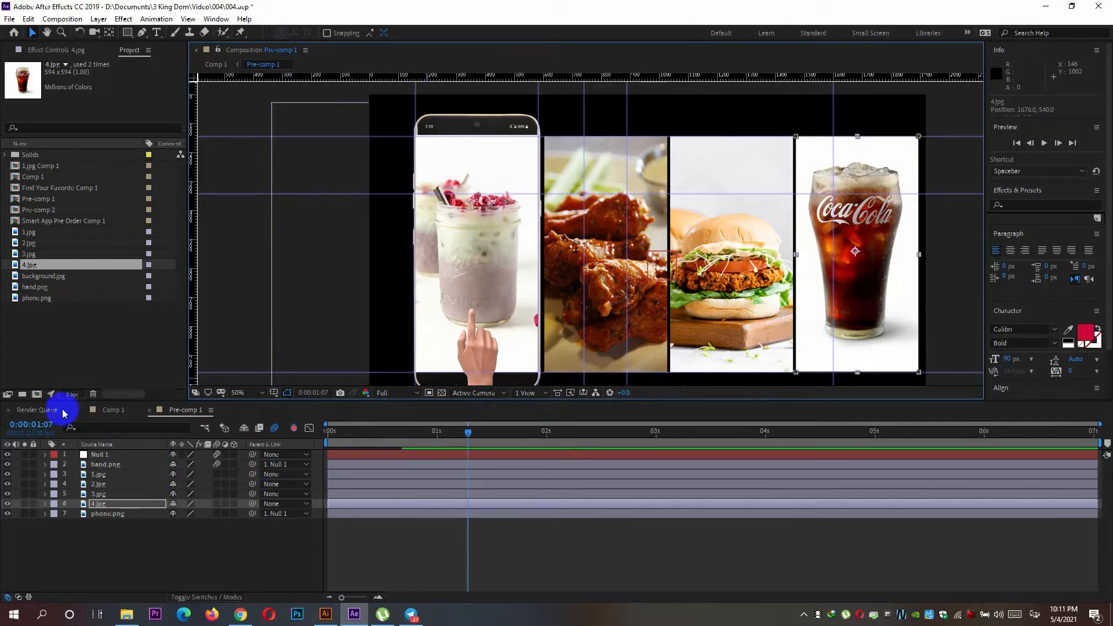
Check Comp 1 and return to Pre-comp 1.
click(111, 411)
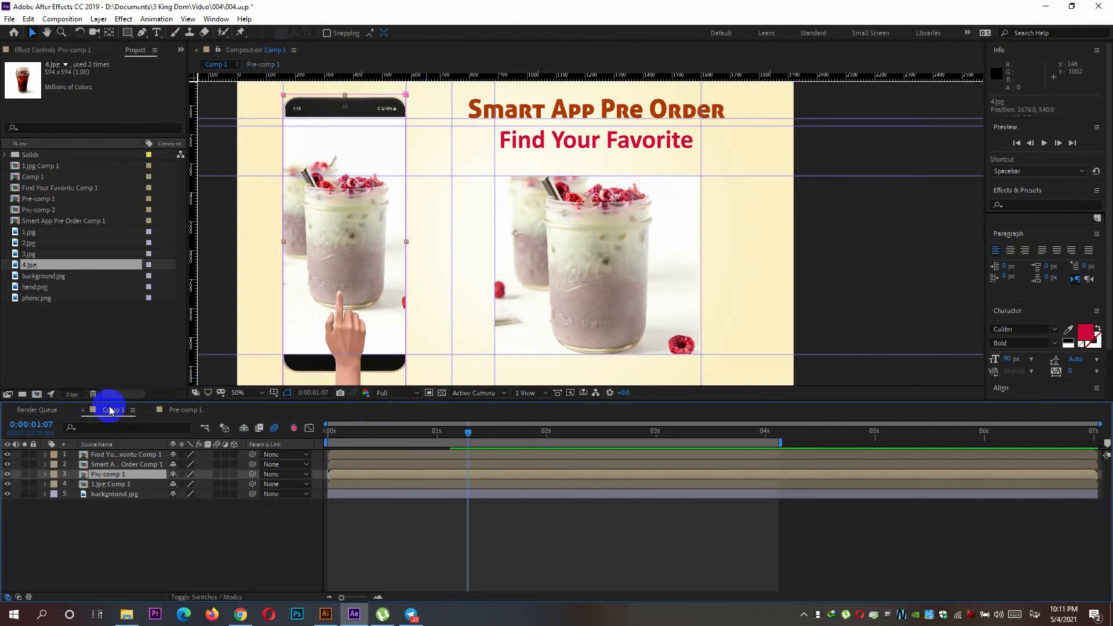
double_click(122, 474)
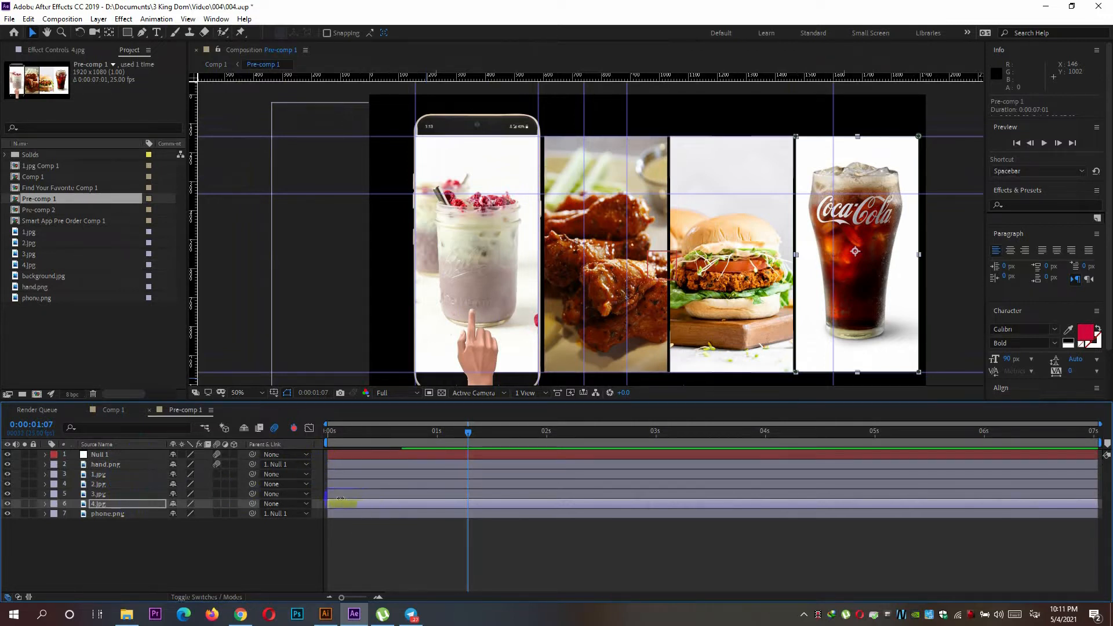
Select the 1.jpg, 2.jpg, 3.jpg and 4.jpg layers and add a new null object above them.
click(102, 476)
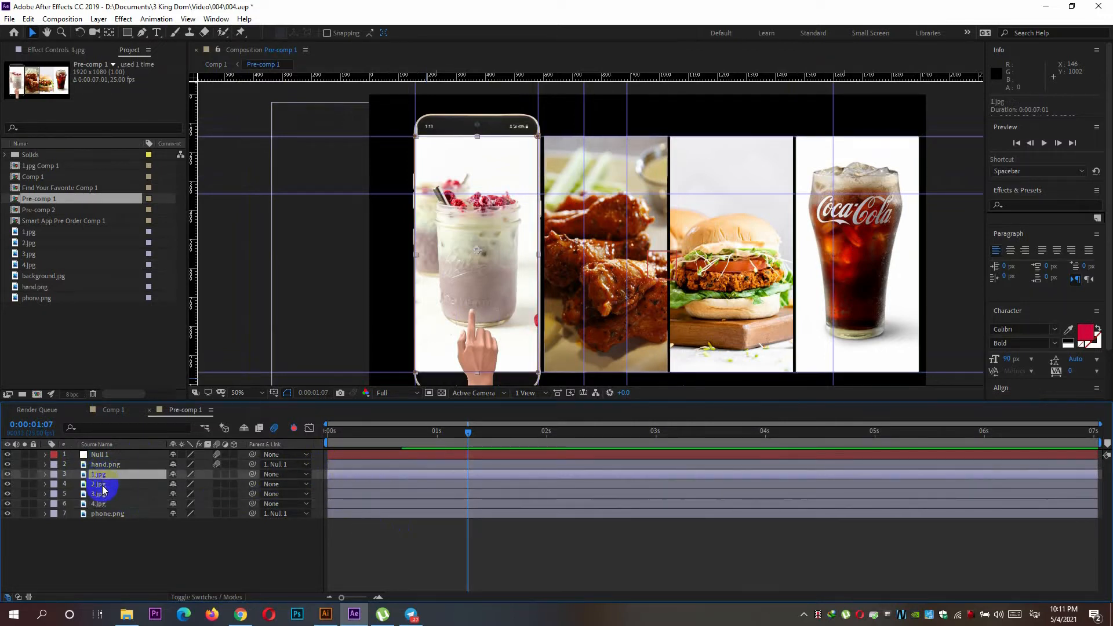
shift+click(103, 486)
shift+click(108, 494)
shift+click(116, 504)
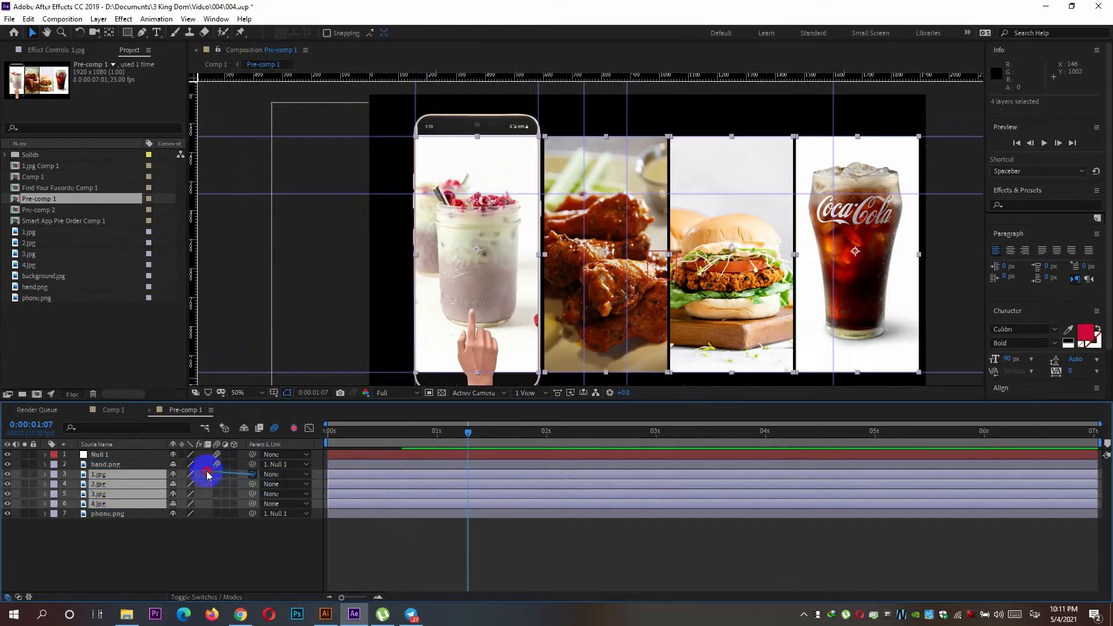
drag(208, 474, 206, 472)
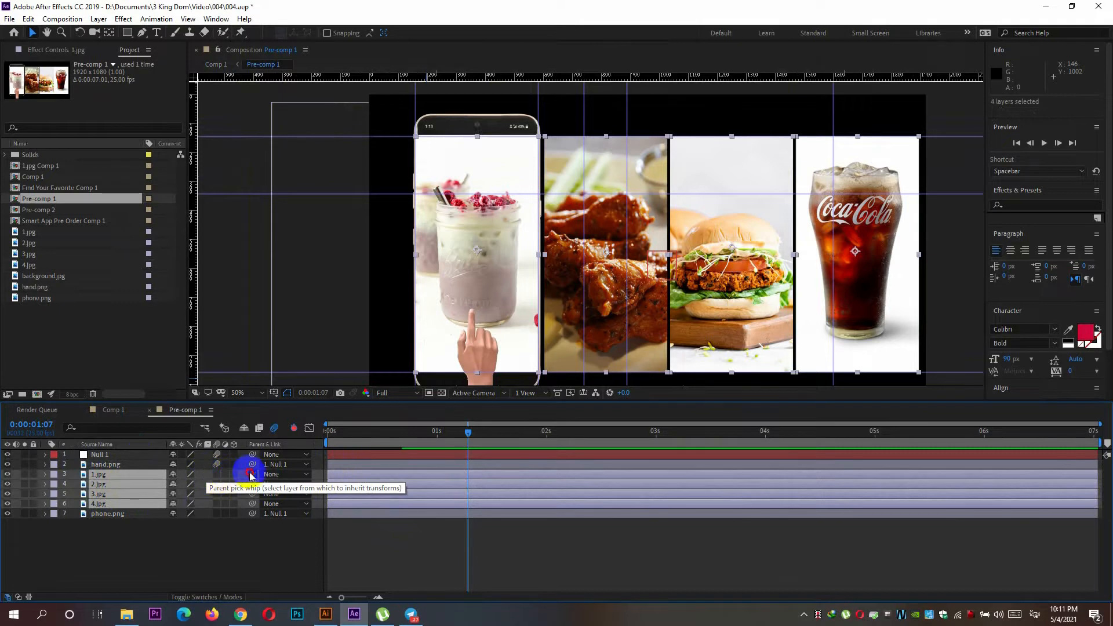
click(404, 447)
drag(405, 448, 452, 455)
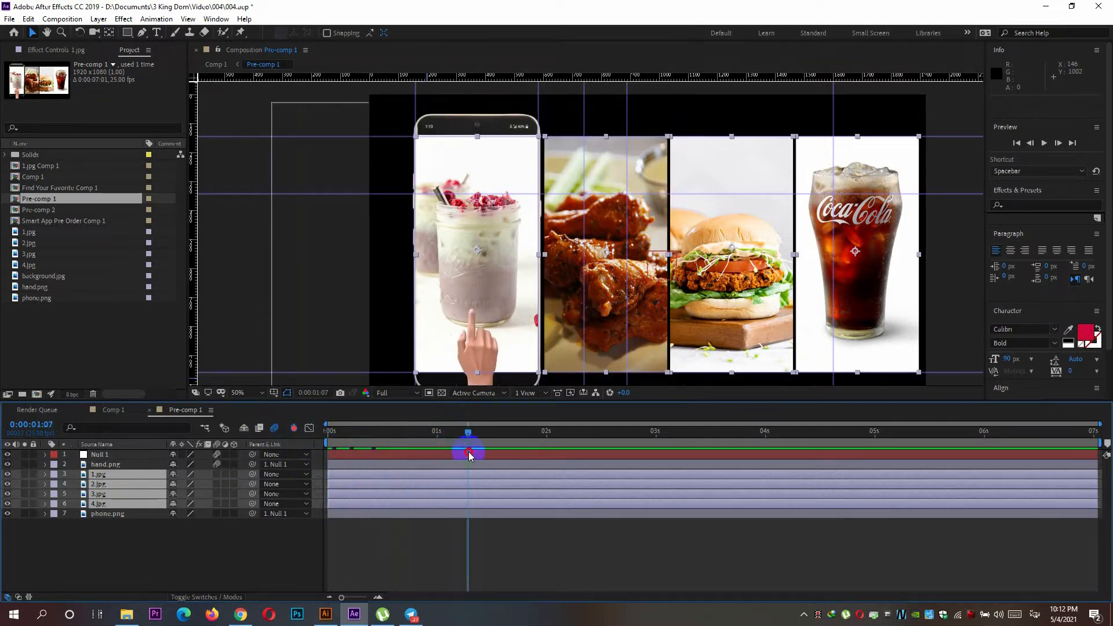
click(45, 456)
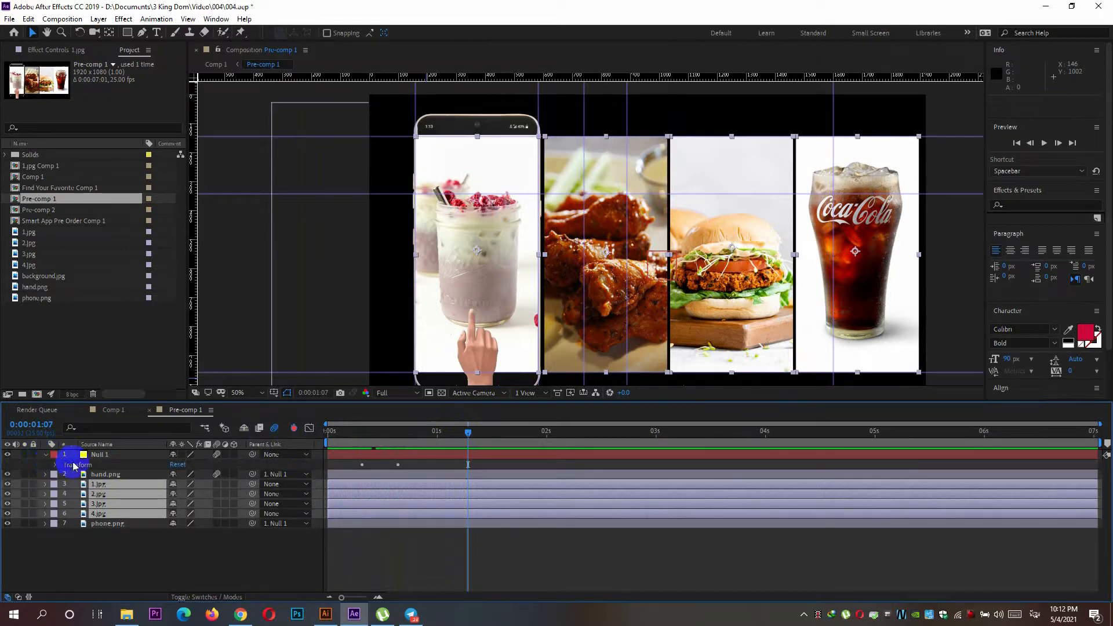
click(99, 20)
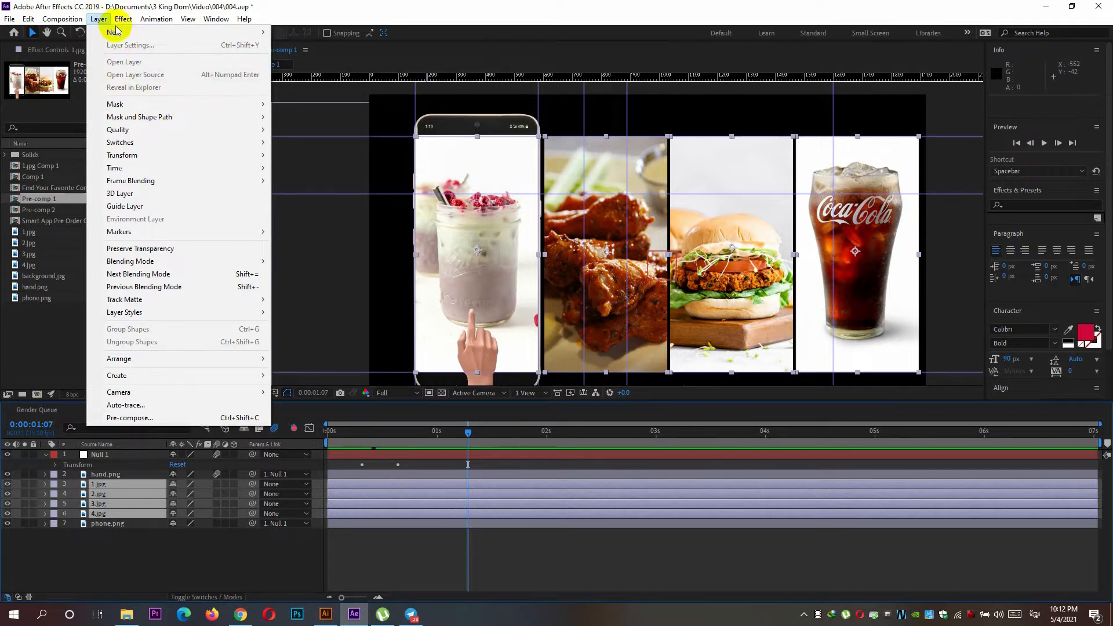
mouse_move(150, 32)
click(306, 83)
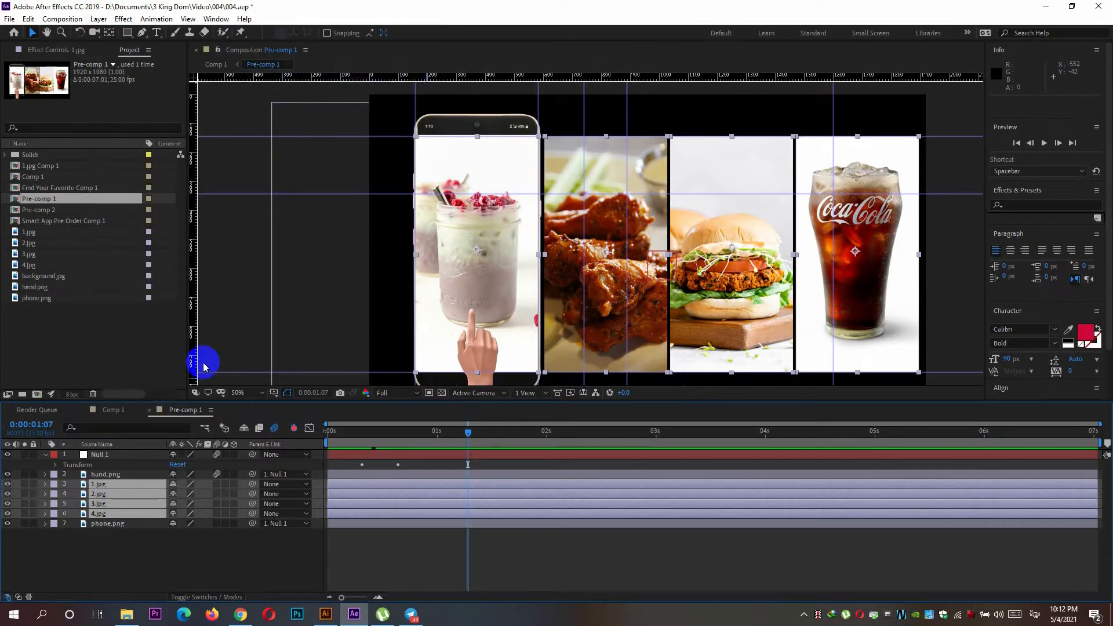
Parent the four image layers, 1.jpg to 4.jpg, to the new Null 4 layer.
click(142, 495)
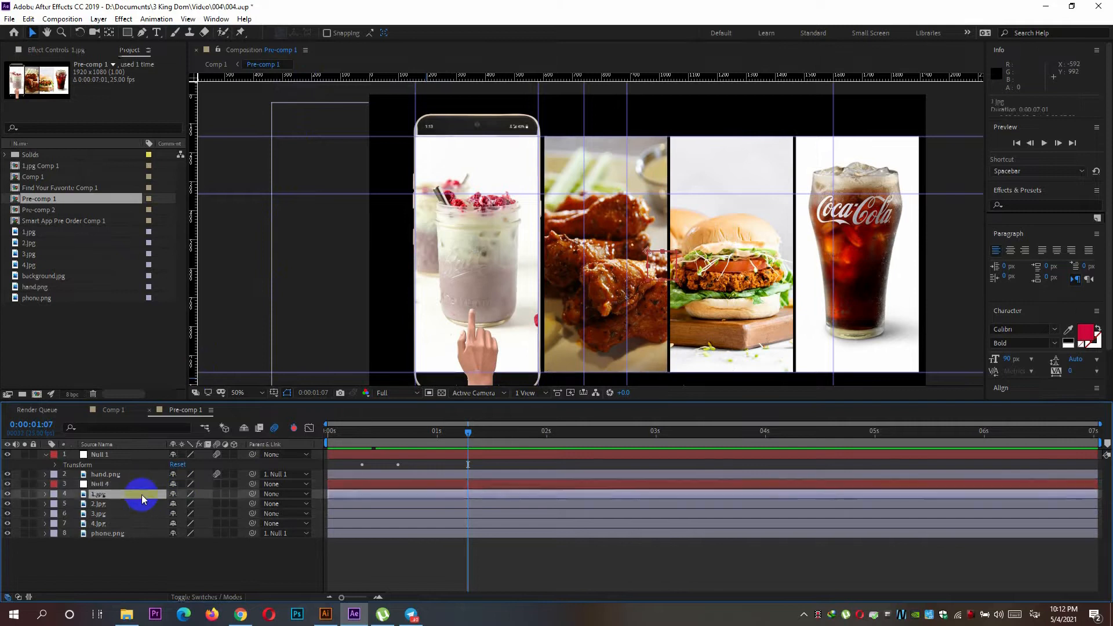
shift+click(126, 521)
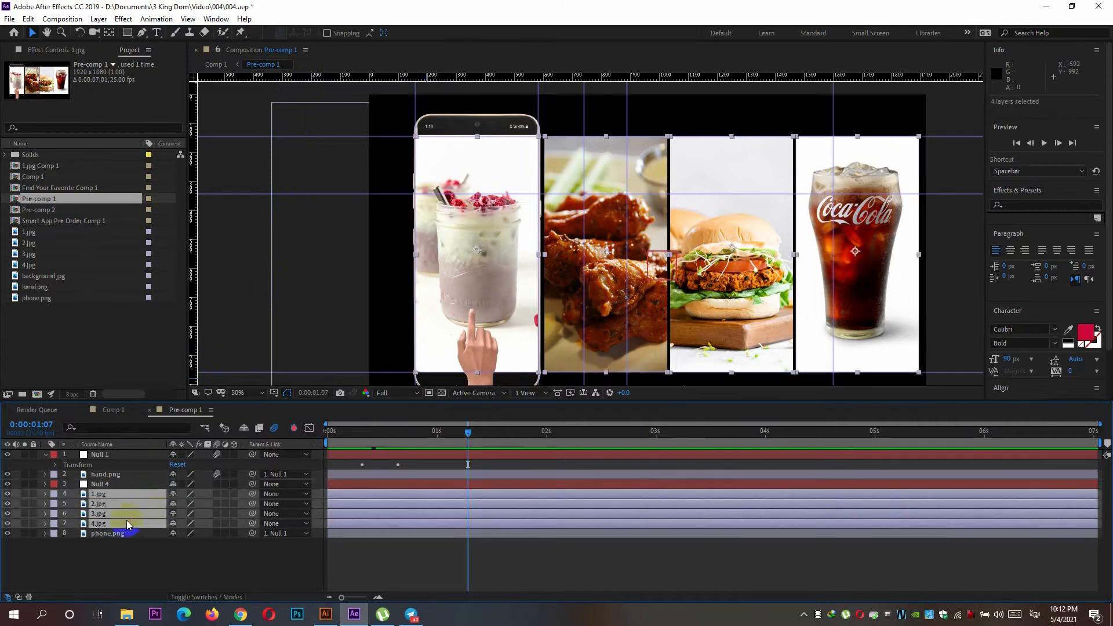
drag(253, 494, 99, 484)
Reveal Null 4's transform properties and set its first position keyframe at 0:00:01:07.
click(45, 484)
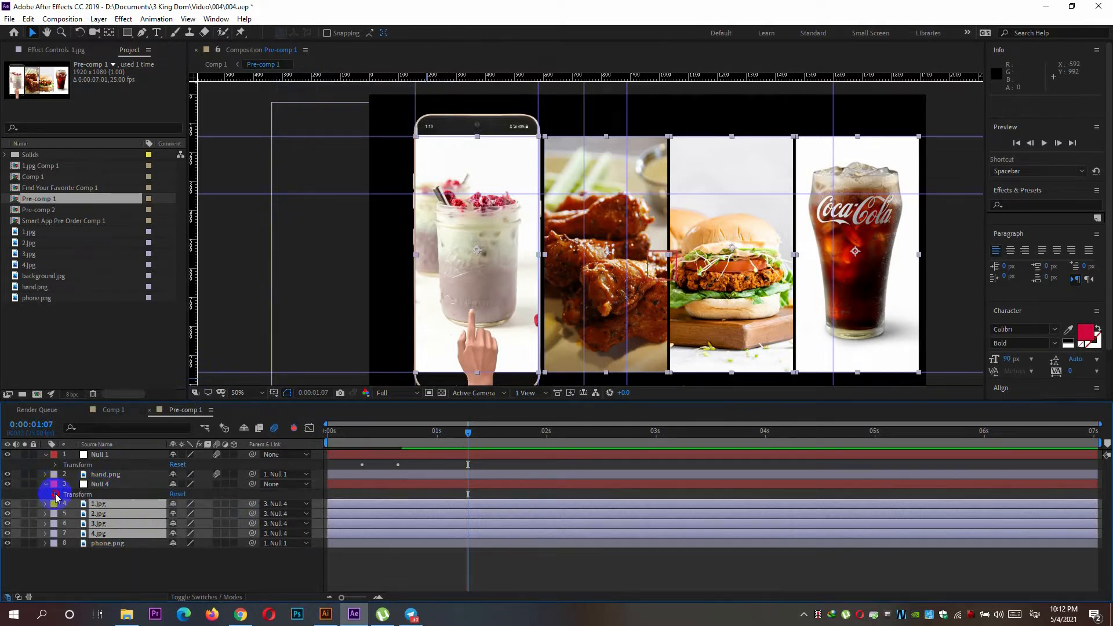
click(55, 495)
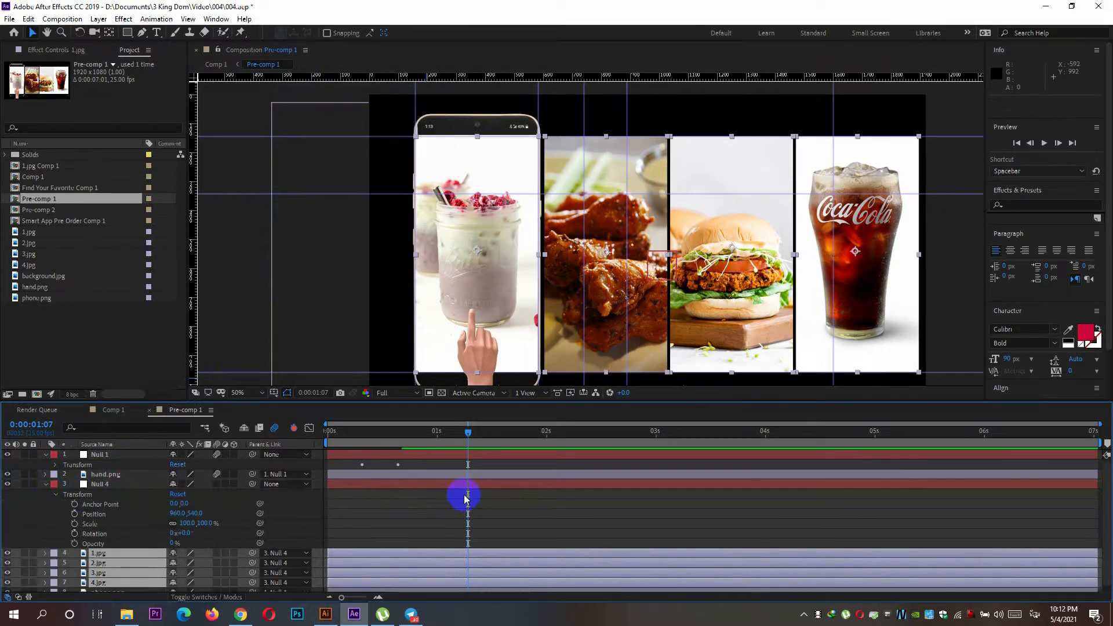
click(74, 514)
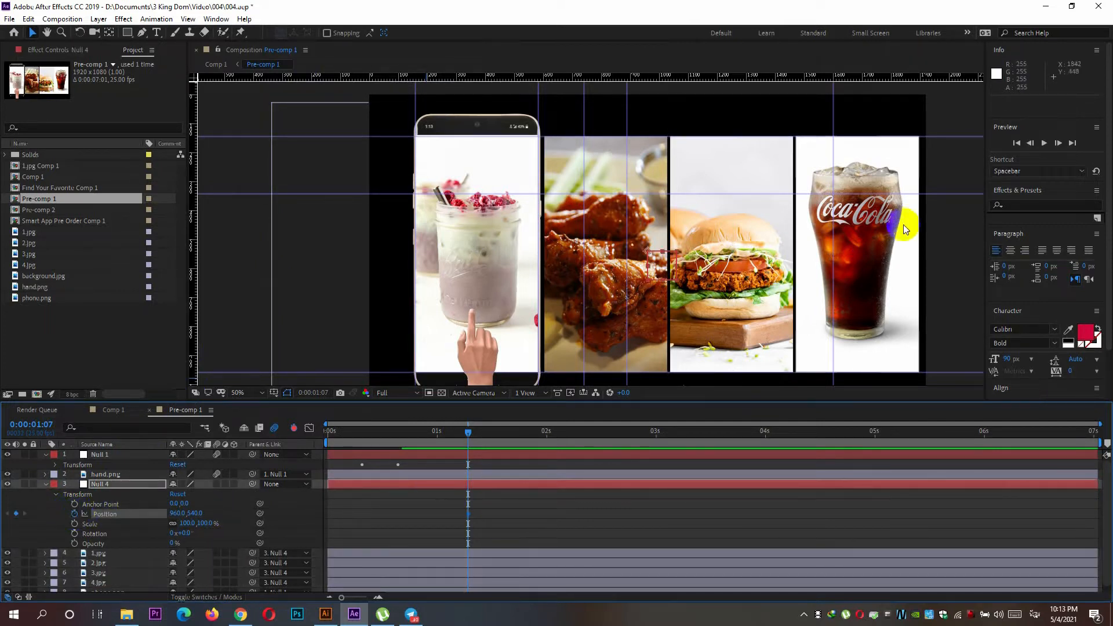
Add a position keyframe to Null 4 at 0:00:01:15, keeping its current position value.
click(1057, 143)
click(1058, 143)
click(1058, 144)
click(1058, 143)
click(1058, 144)
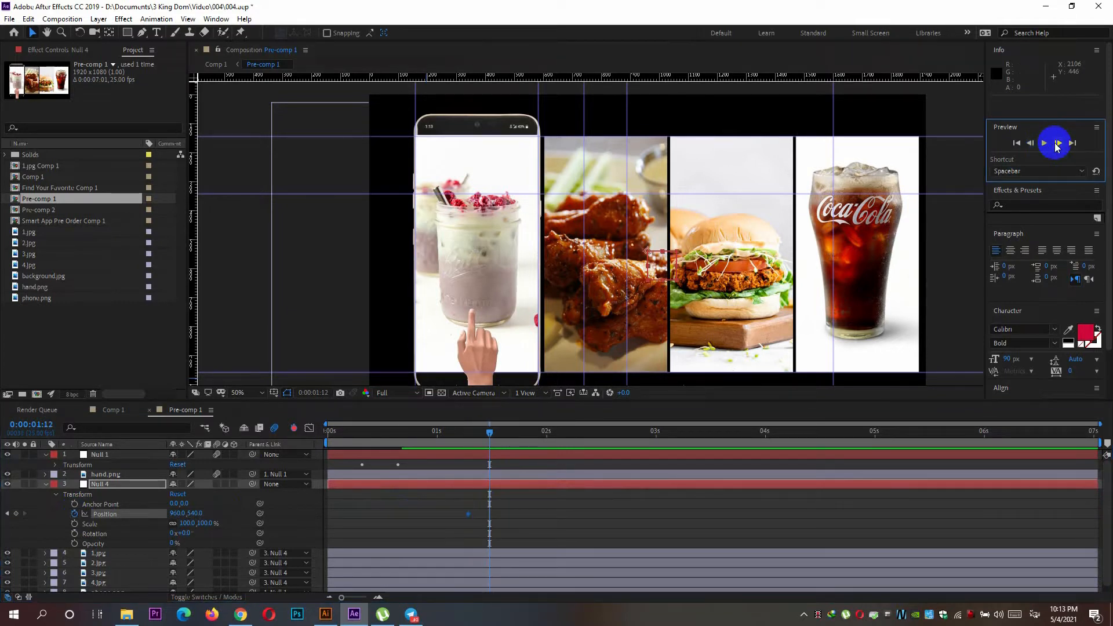
click(1058, 143)
click(1057, 143)
click(1057, 143)
click(16, 513)
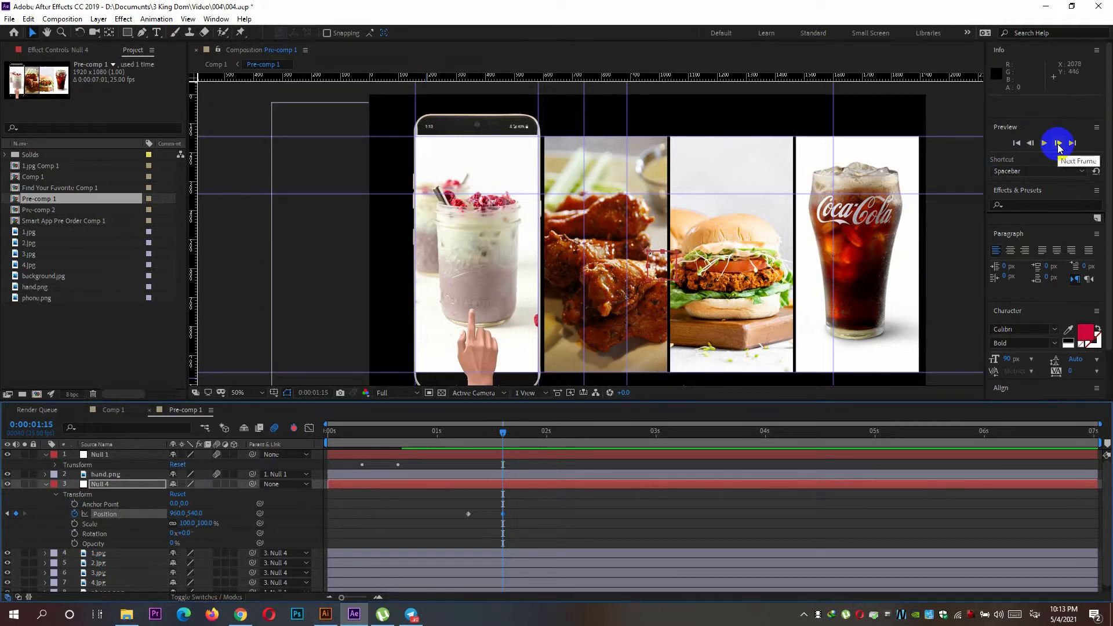
Add a third position keyframe to Null 4 at 0:00:01:23 with the position unchanged.
click(1058, 143)
click(1058, 143)
click(1058, 143)
click(1058, 143)
click(1058, 144)
click(1058, 143)
click(1058, 143)
click(1058, 143)
click(16, 513)
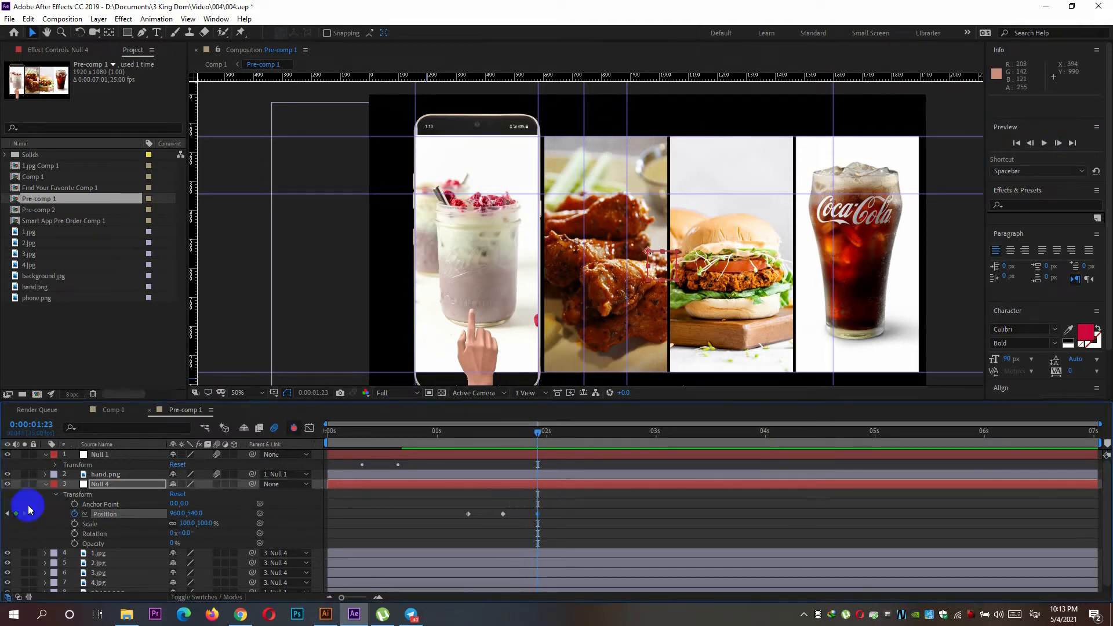
Add a fourth position keyframe to Null 4 at 0:00:02:05 with the same position value.
click(1058, 143)
click(1058, 143)
click(1058, 143)
click(1058, 144)
click(1058, 143)
click(1057, 143)
click(1058, 143)
click(16, 514)
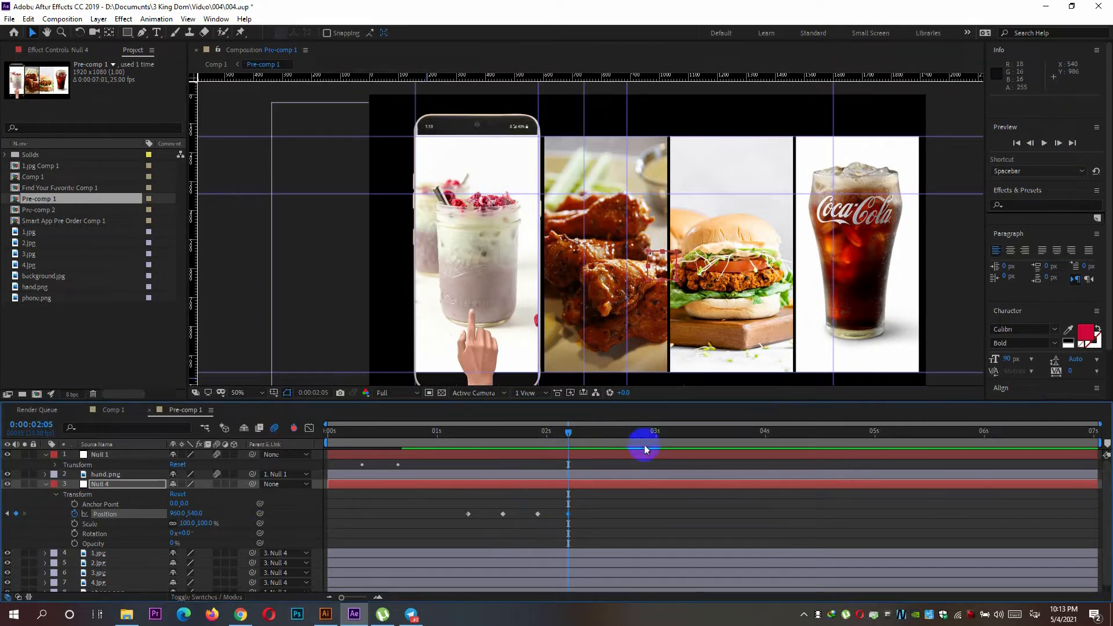
Add a fifth position keyframe to Null 4 at 0:00:02:13, keeping the position as it is.
click(1058, 143)
click(1058, 143)
click(1058, 143)
click(1058, 143)
click(1058, 143)
click(1058, 143)
click(1058, 143)
click(1058, 143)
click(15, 514)
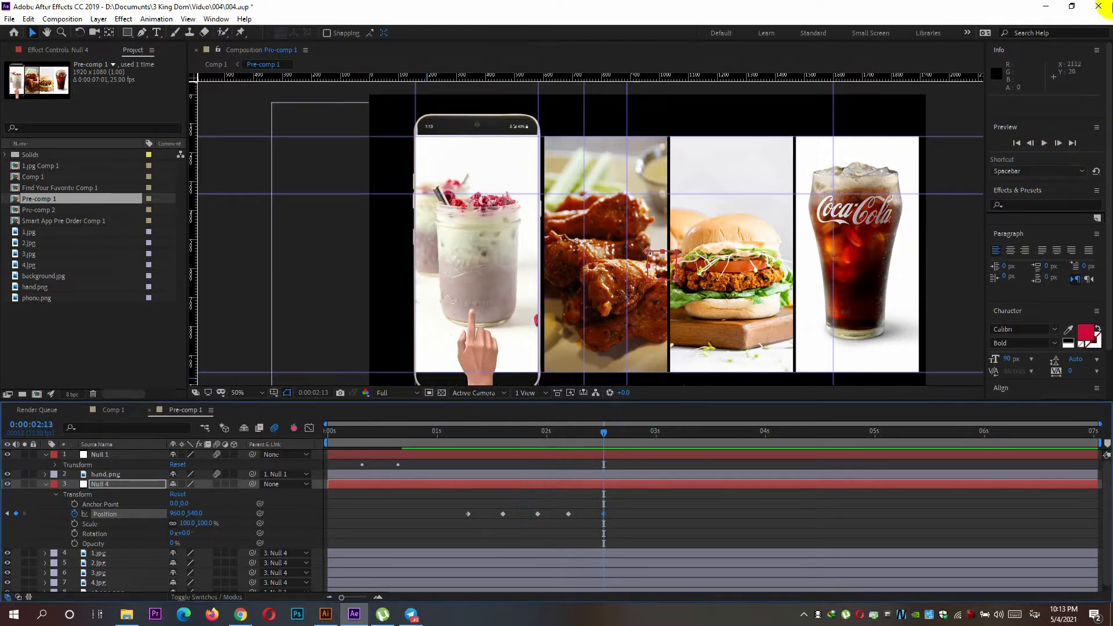
Add a sixth position keyframe to Null 4 at 0:00:02:20 without changing its position.
click(1059, 144)
click(1058, 143)
click(1058, 143)
click(1058, 143)
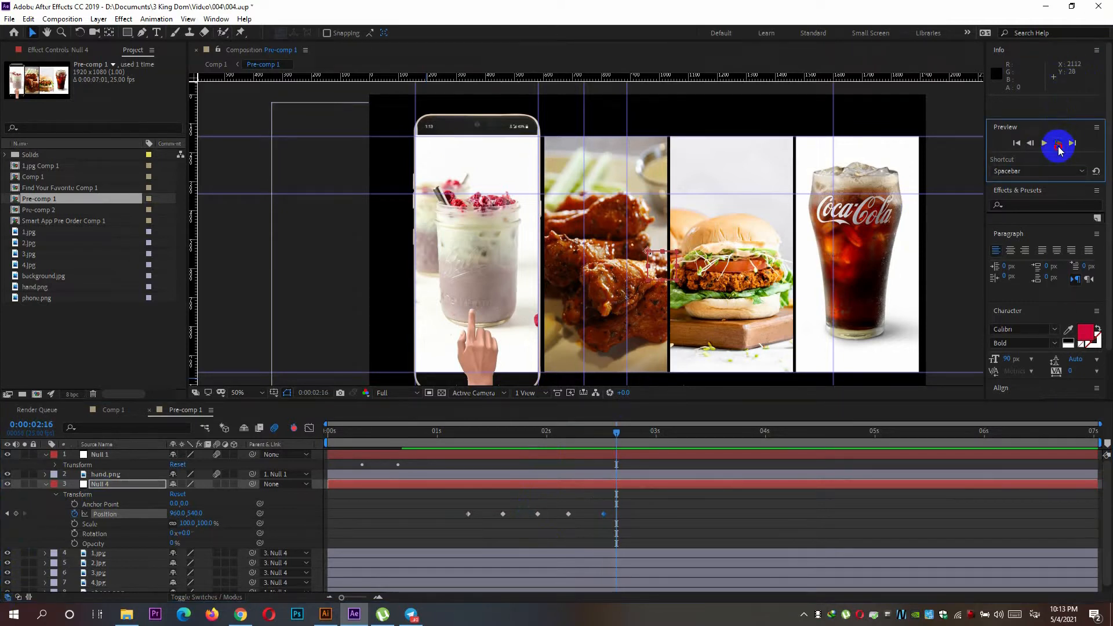
click(1058, 145)
click(1059, 145)
click(1059, 145)
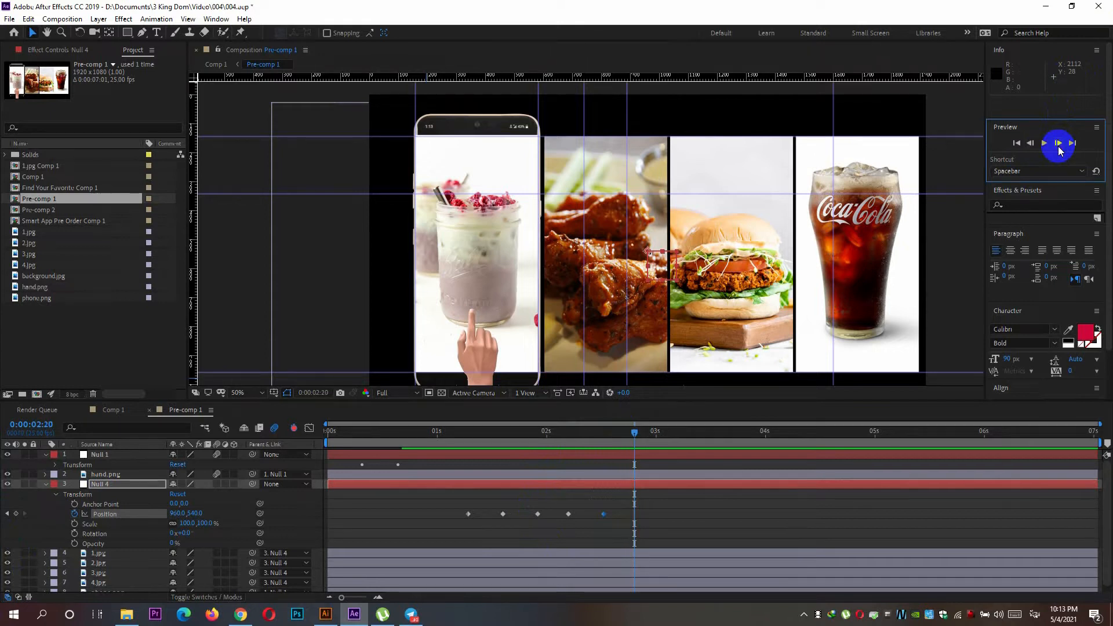
click(16, 514)
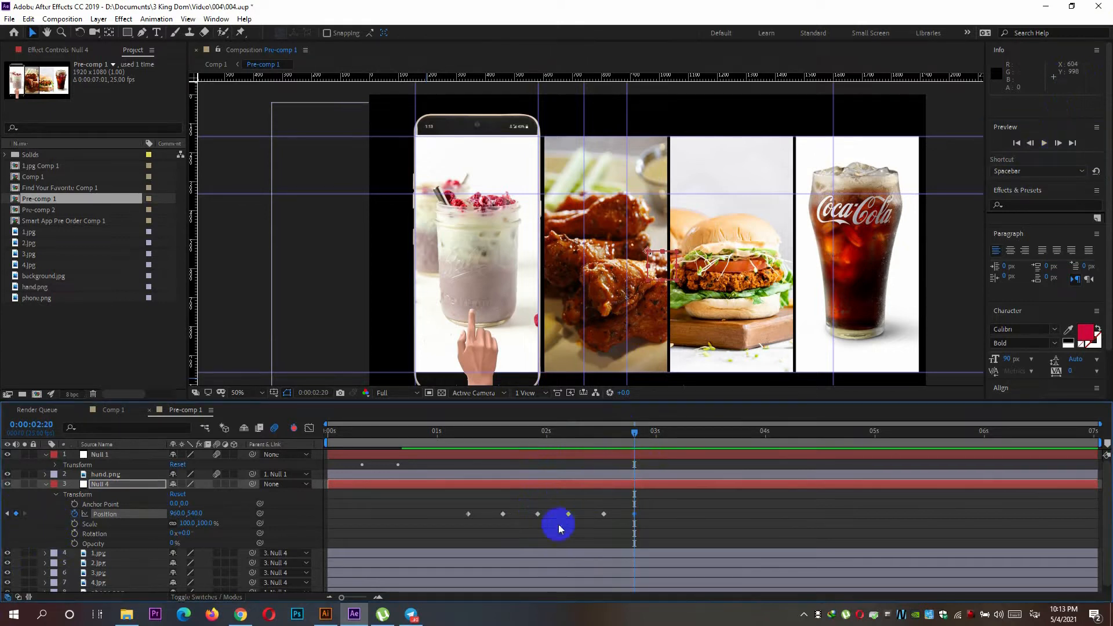
Return to 0:00:01:07 and set the first position keyframe on the hand.png layer there.
click(502, 514)
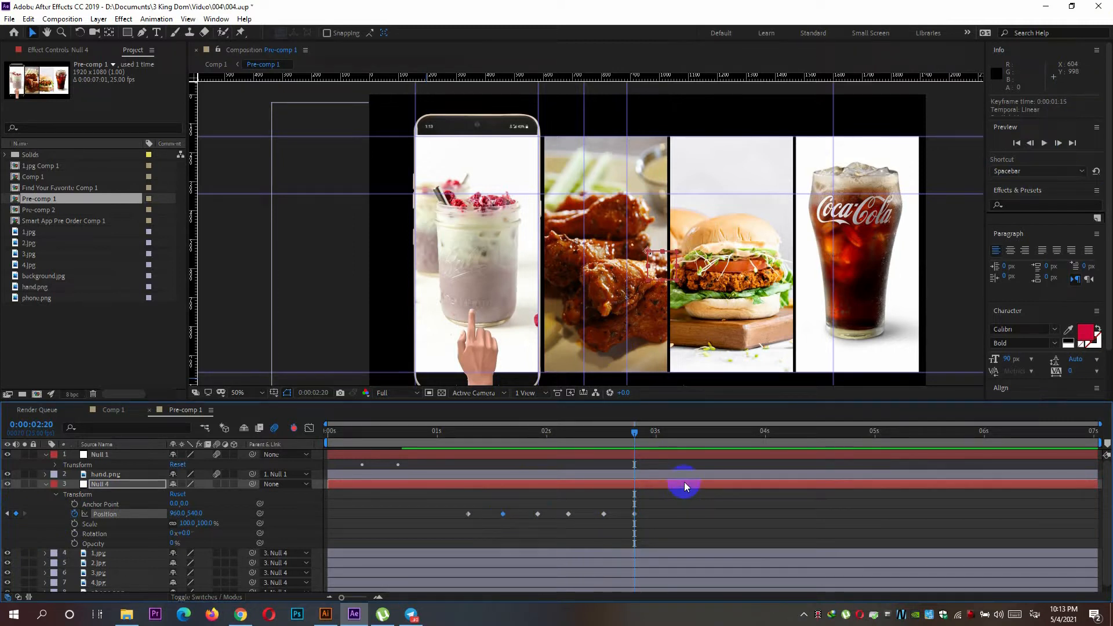
drag(634, 433, 468, 462)
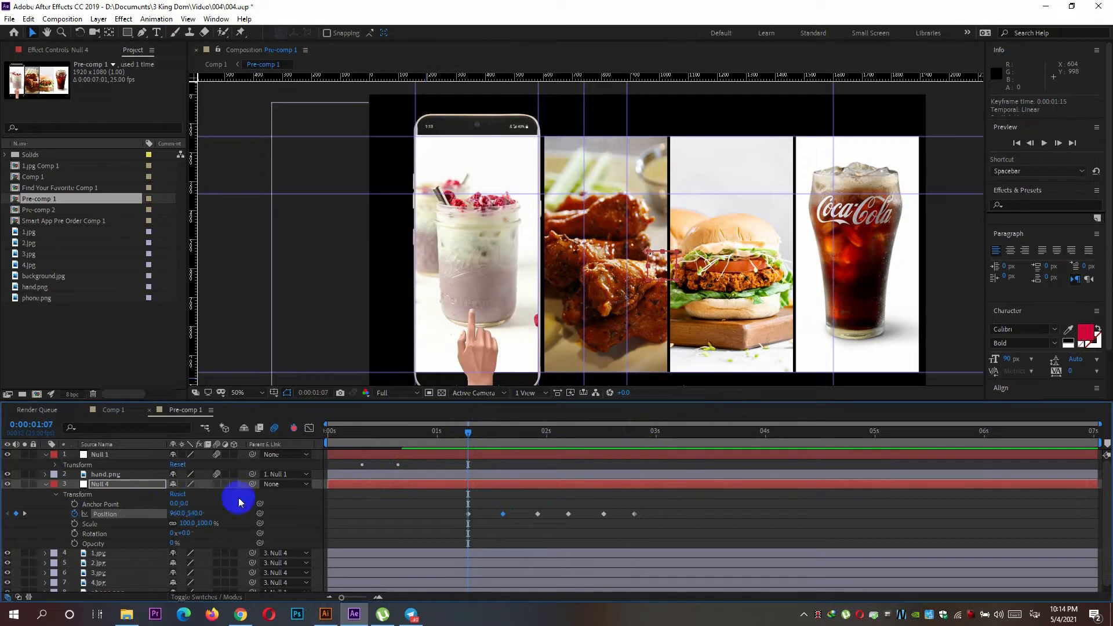
click(46, 475)
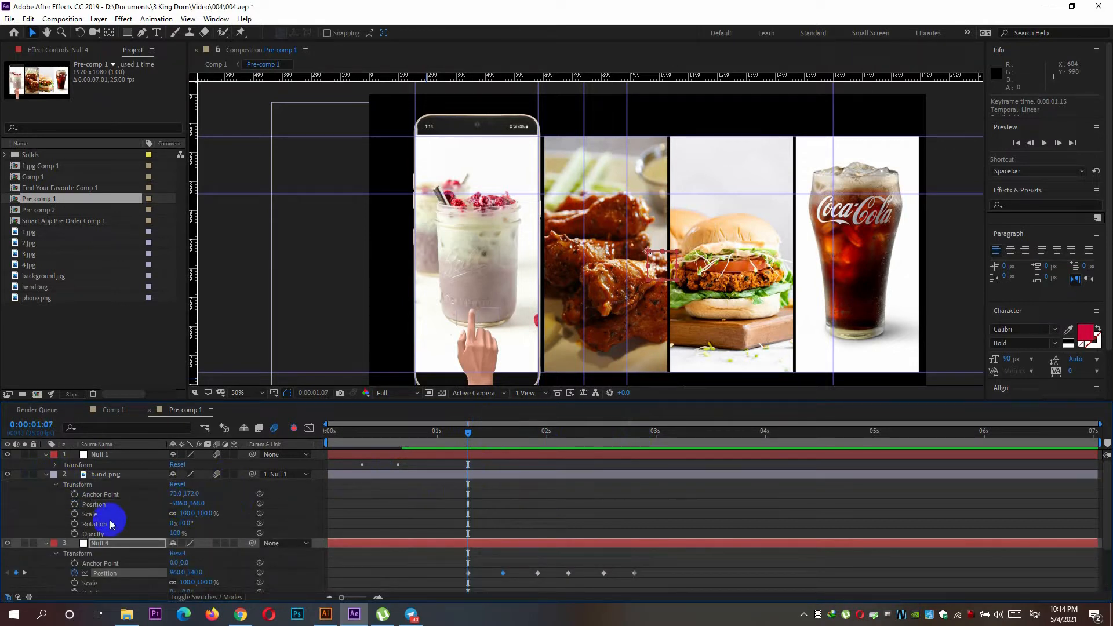
click(74, 504)
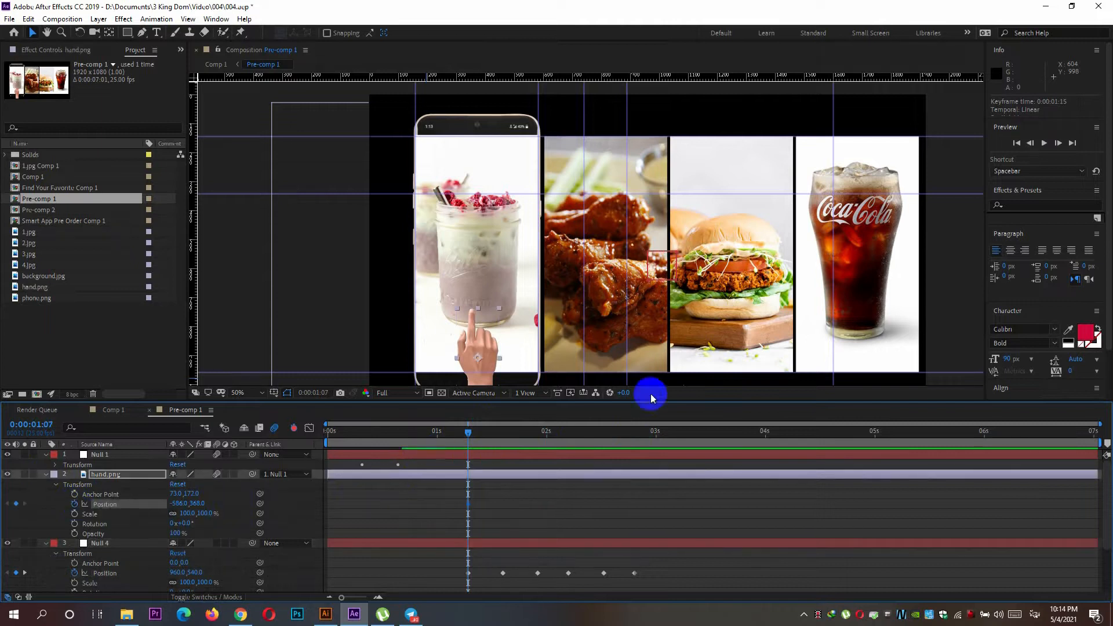
Add a second position keyframe to hand.png at 0:00:01:10, keeping its position value.
click(1058, 143)
click(1058, 144)
click(1058, 143)
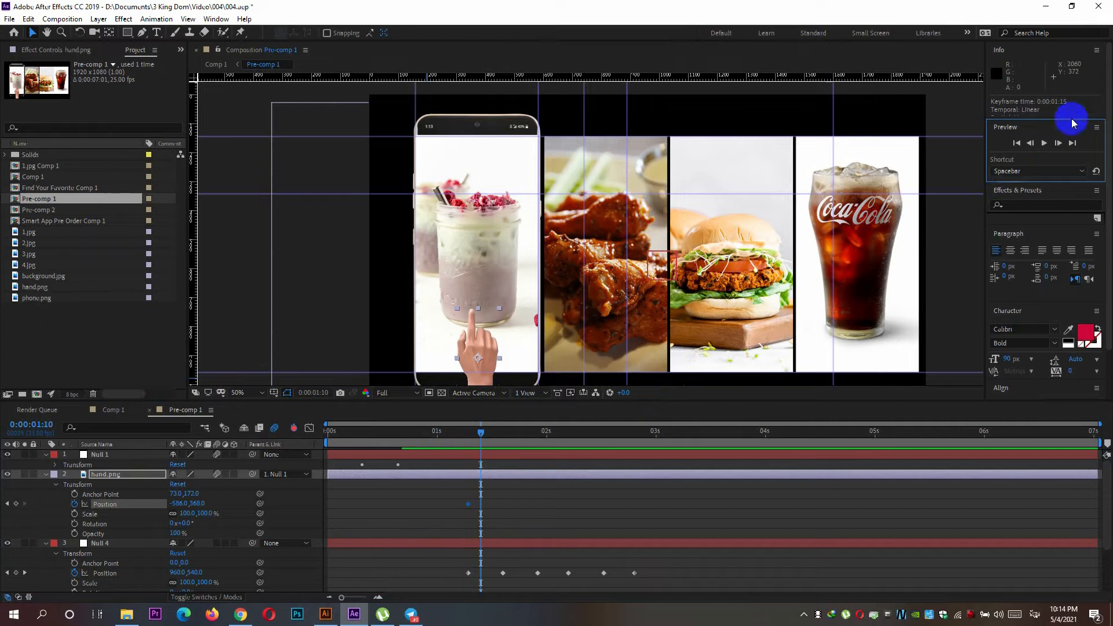
click(16, 503)
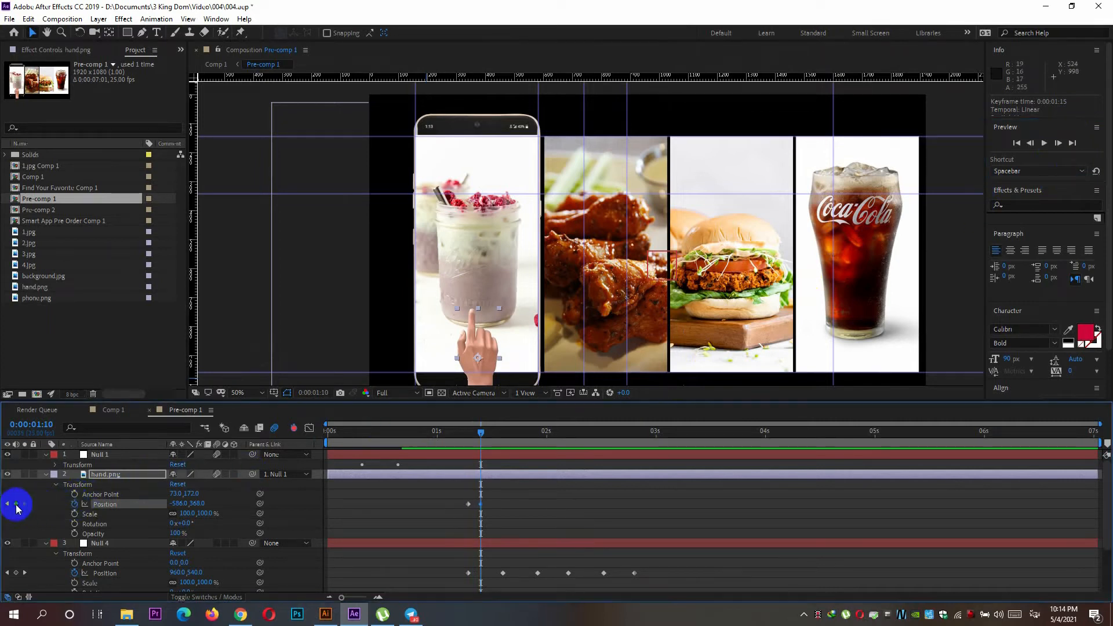
Add a hand.png position keyframe at 0:00:01:13 and move Null 4's second position keyframe to the same time.
click(1059, 143)
click(1059, 143)
click(1059, 143)
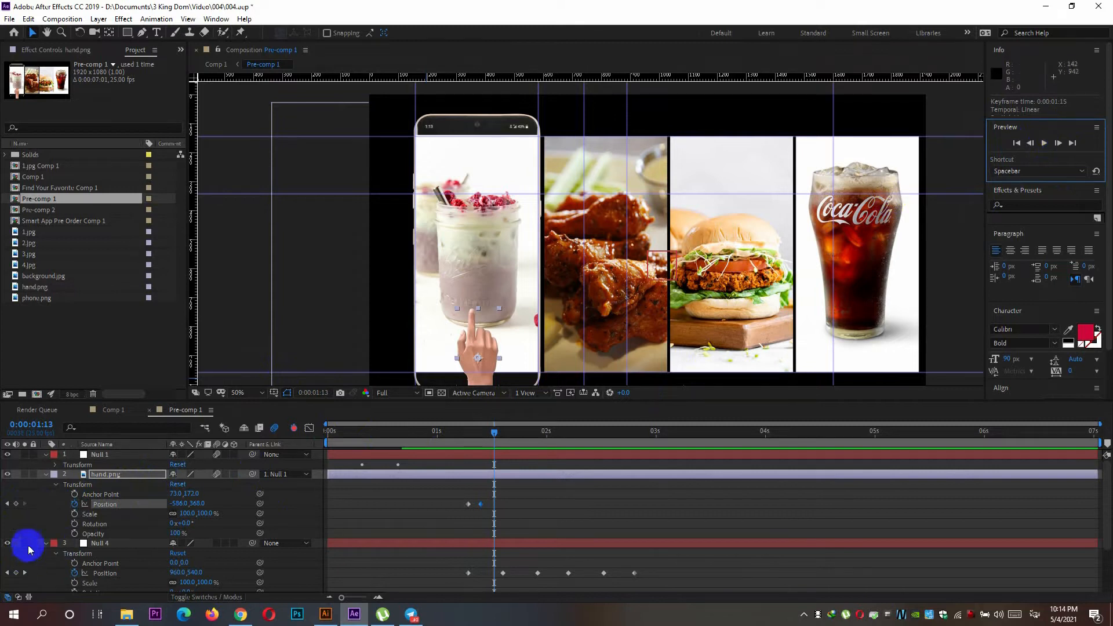
click(15, 503)
drag(503, 574, 495, 574)
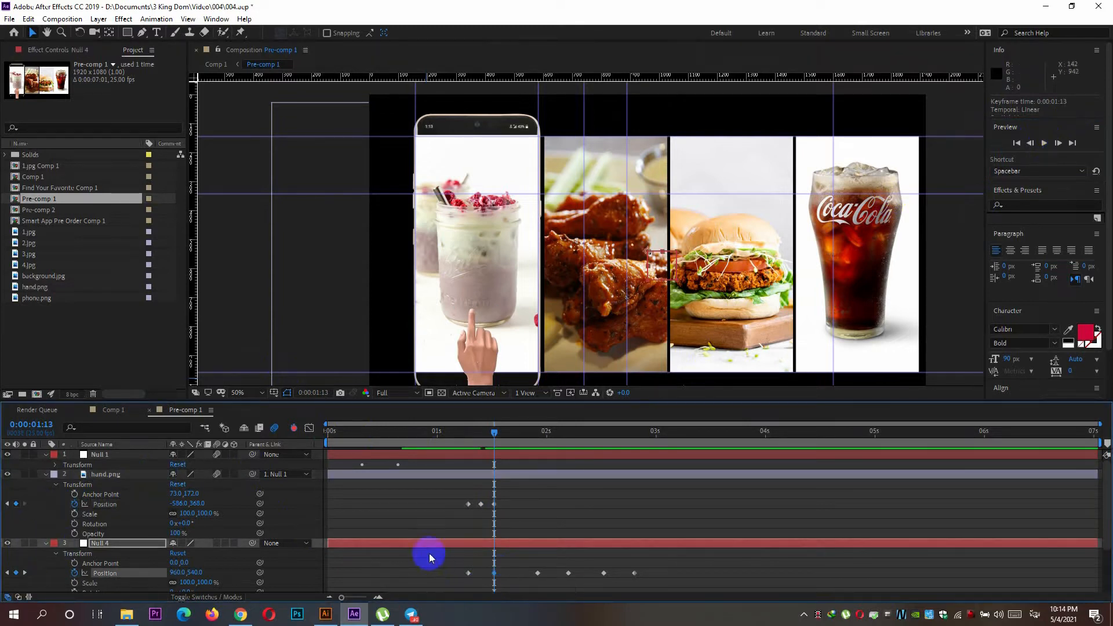
Add a fourth position keyframe to hand.png at 0:00:01:21 with the position unchanged.
click(1059, 143)
click(1059, 143)
click(1060, 143)
click(1059, 143)
click(1060, 144)
click(1059, 143)
click(1060, 143)
click(1059, 143)
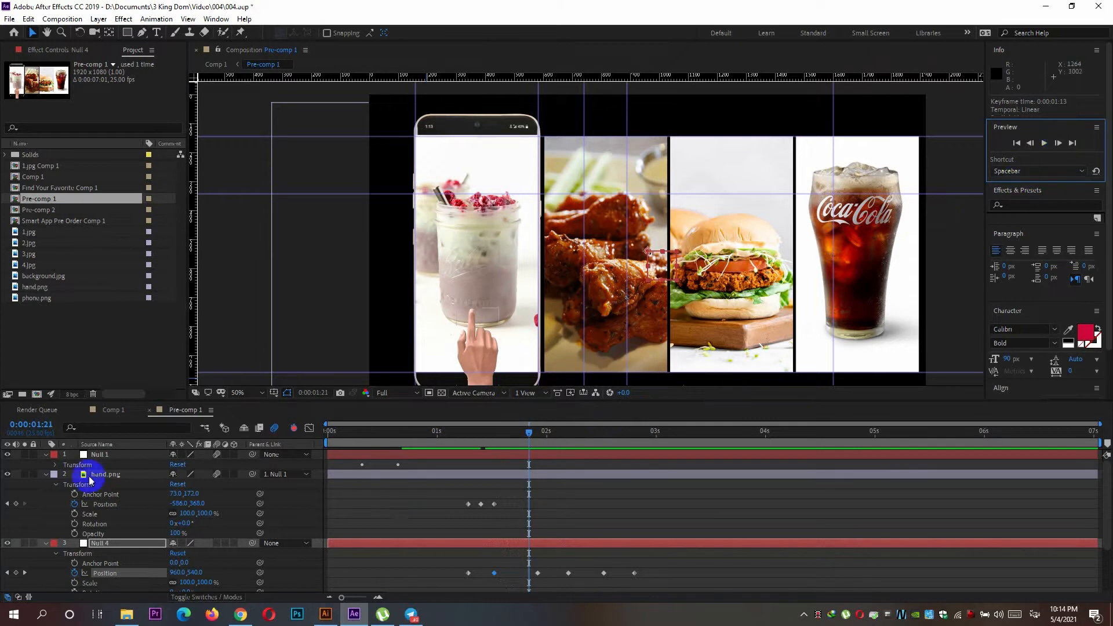
click(16, 504)
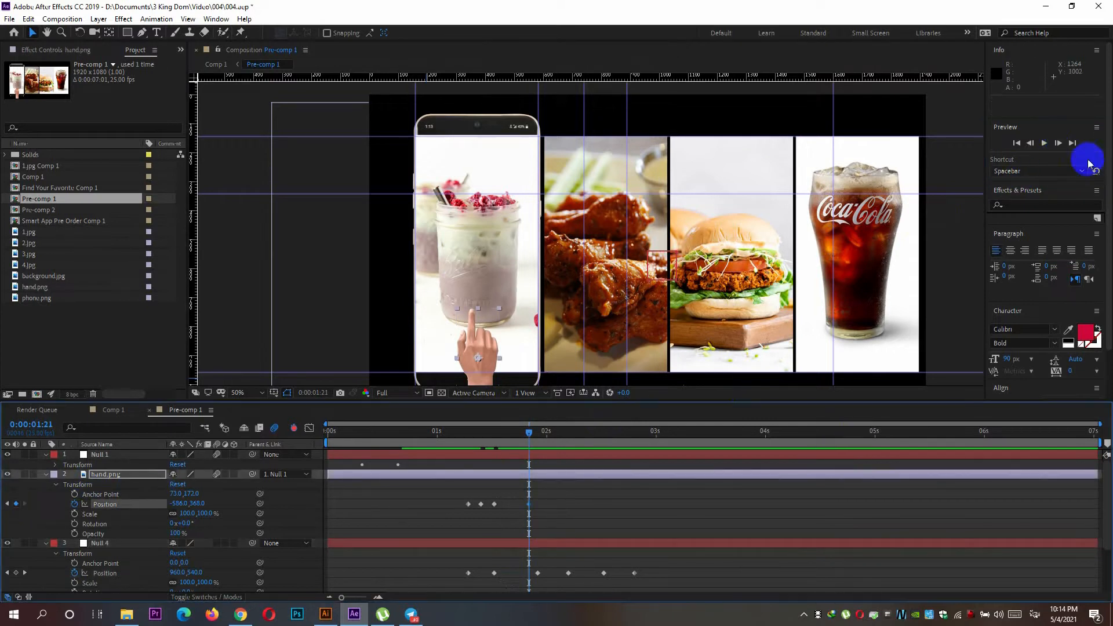
Add two more position keyframes to hand.png, at 0:00:01:24 and 0:00:02:02.
click(1058, 143)
click(1058, 143)
click(1058, 145)
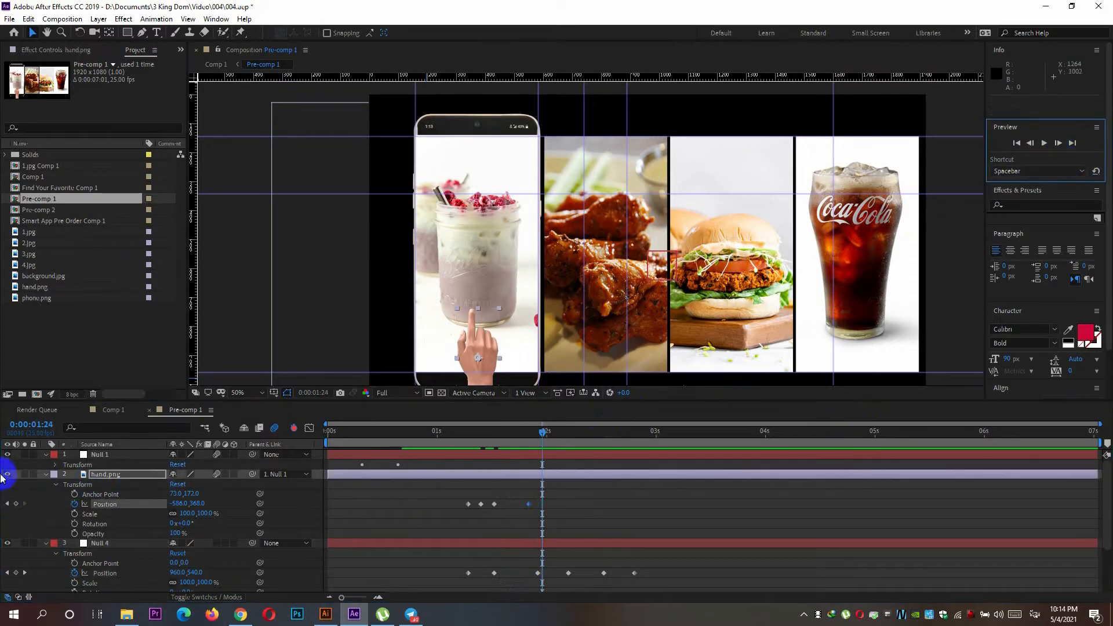
click(16, 504)
click(1058, 143)
click(1058, 143)
click(1058, 143)
click(16, 504)
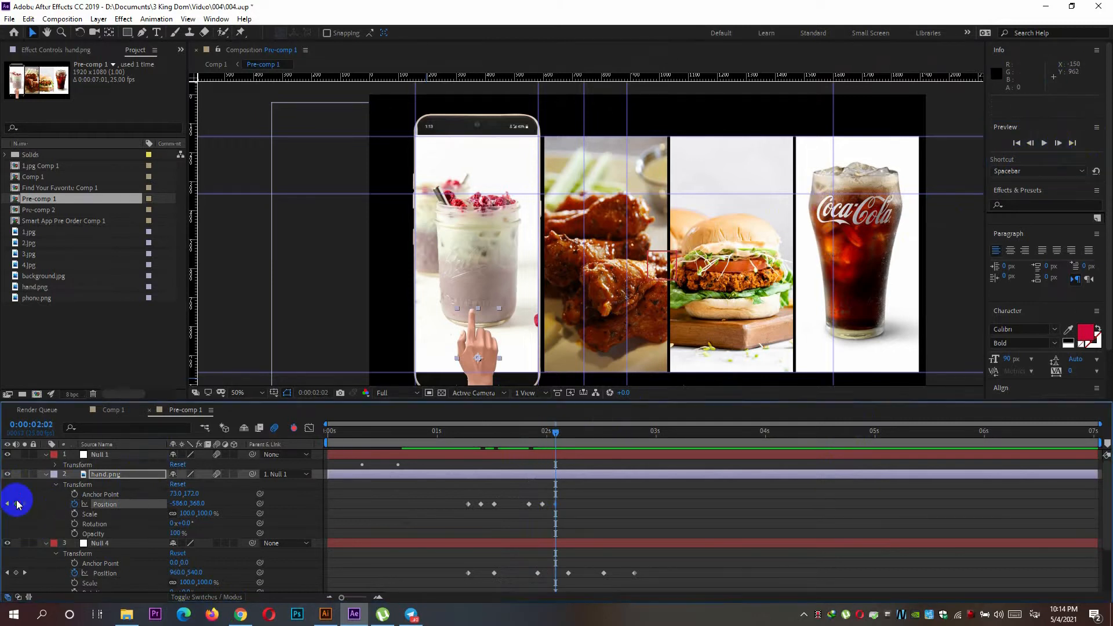
Move Null 4's third, fourth and fifth position keyframes to 0:00:01:21, 0:00:01:24 and 0:00:02:02, in line with the hand.png keyframes.
drag(543, 437, 529, 437)
click(538, 573)
mouse_move(540, 575)
mouse_down()
mouse_move(529, 574)
mouse_move(566, 574)
mouse_move(555, 574)
mouse_up()
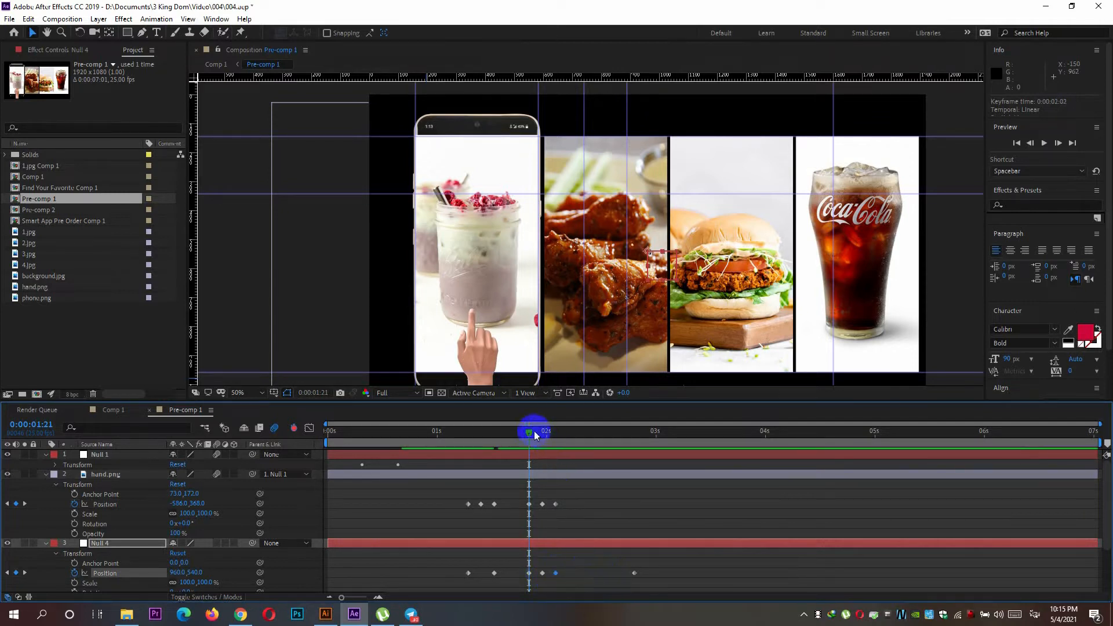
Add a position keyframe to hand.png at 0:00:02:10 with the position unchanged.
drag(548, 430, 556, 431)
click(1056, 144)
click(1056, 144)
click(1056, 144)
click(1056, 145)
click(1057, 144)
click(1056, 145)
click(1056, 144)
click(1056, 144)
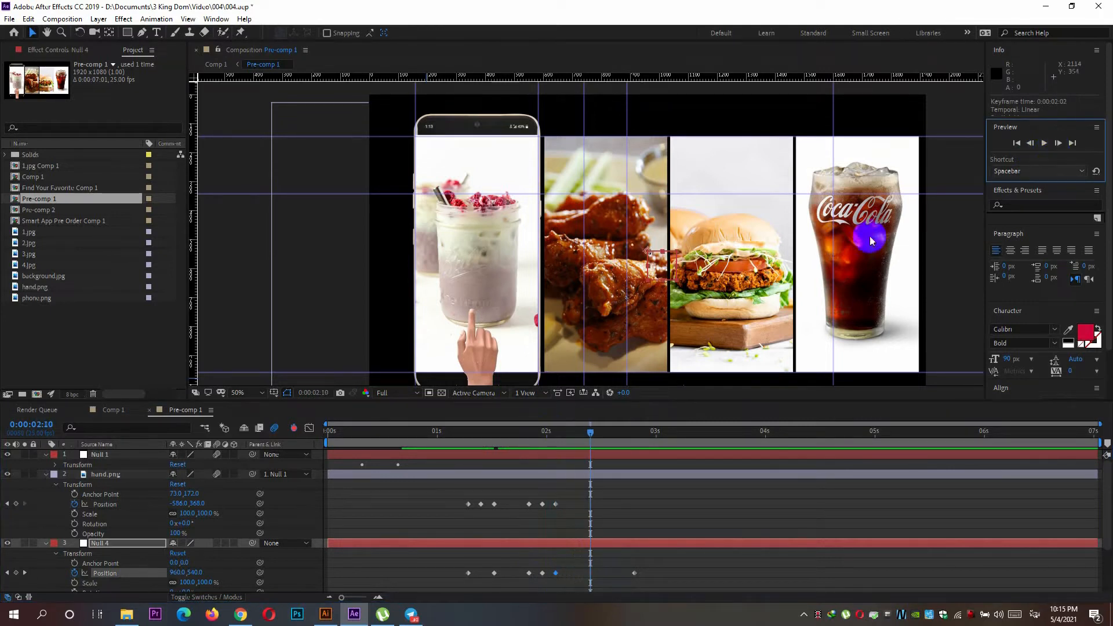
click(17, 503)
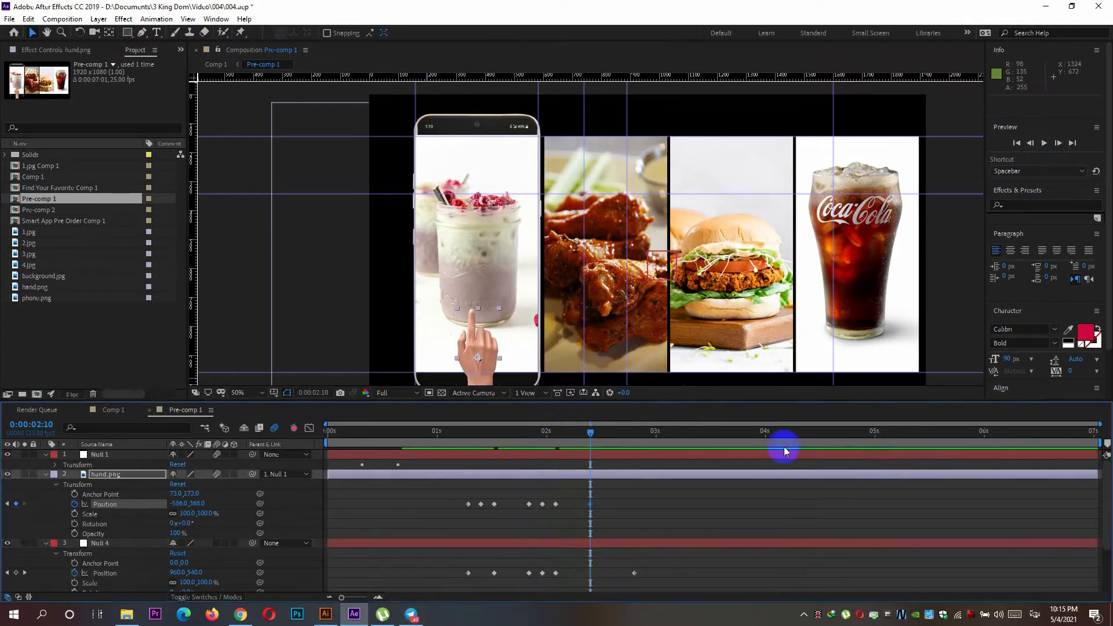
Add two more position keyframes to hand.png, at 0:00:02:13 and 0:00:02:16.
click(1063, 146)
click(1063, 146)
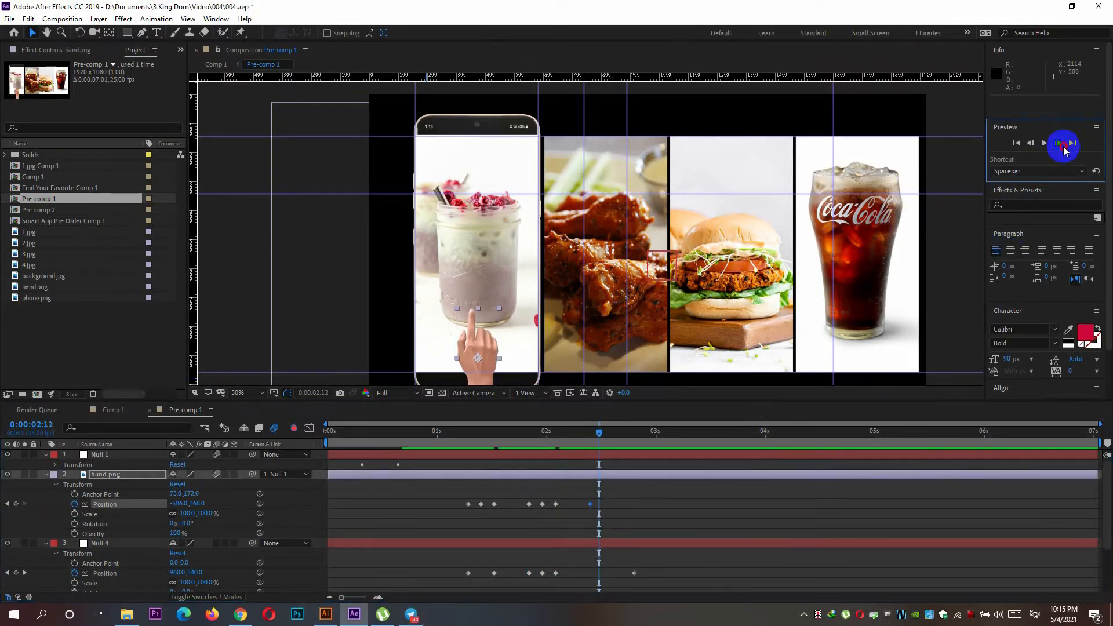
click(7, 504)
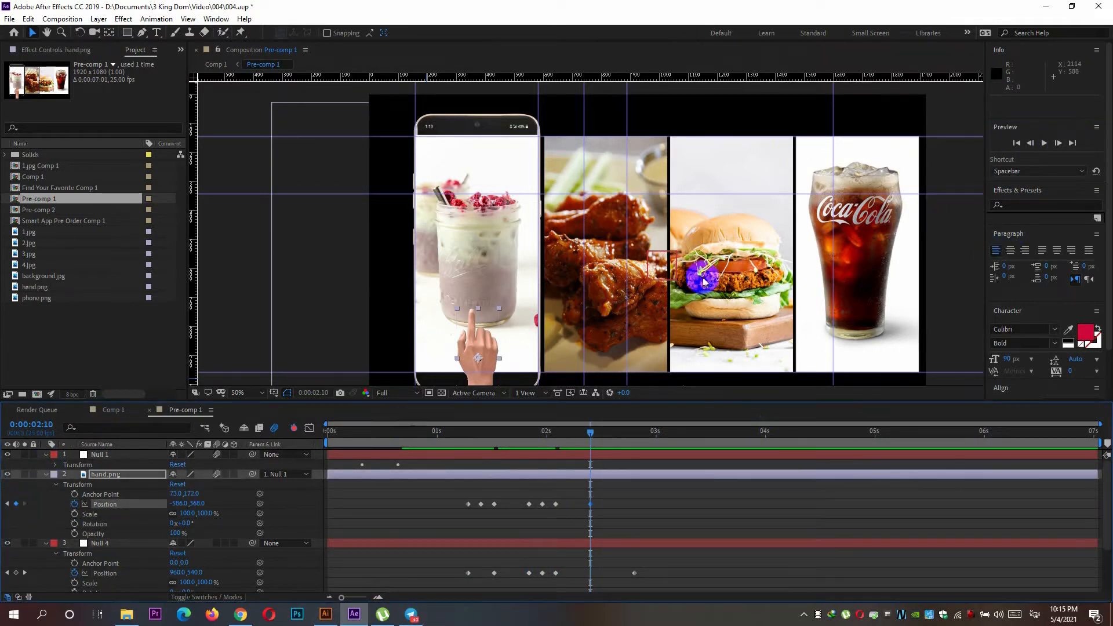
click(1058, 144)
click(1058, 145)
click(1058, 145)
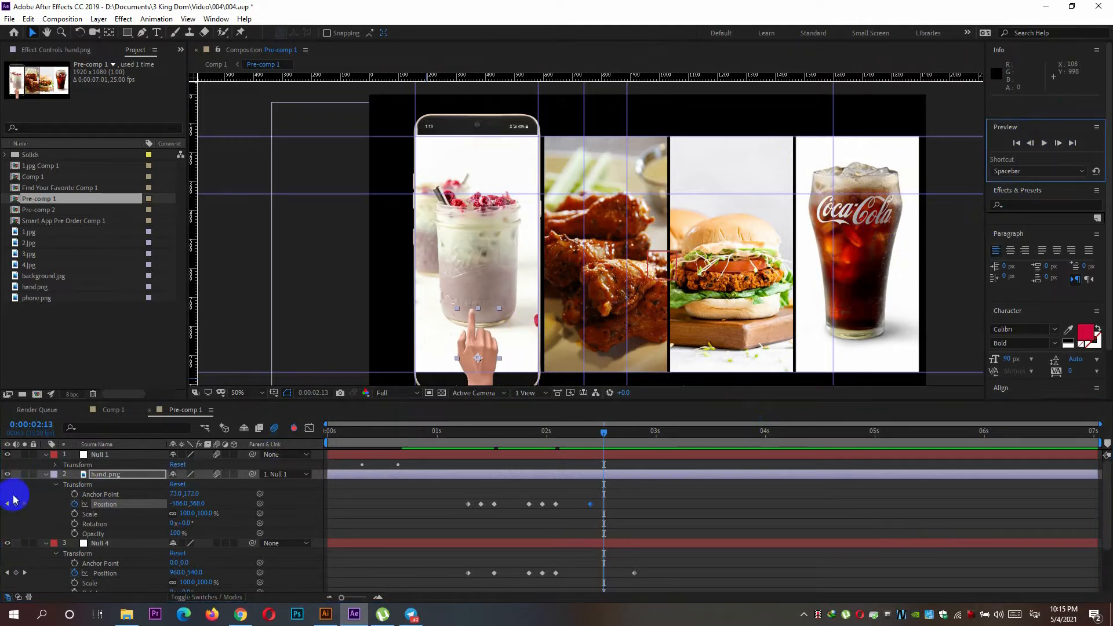
click(16, 504)
click(1058, 144)
click(1058, 145)
click(1059, 145)
click(16, 504)
Match Null 4's position keyframes to the swipes by removing the one at 0:00:01:24 and placing keyframes at 0:00:02:10 and 0:00:02:16.
click(542, 573)
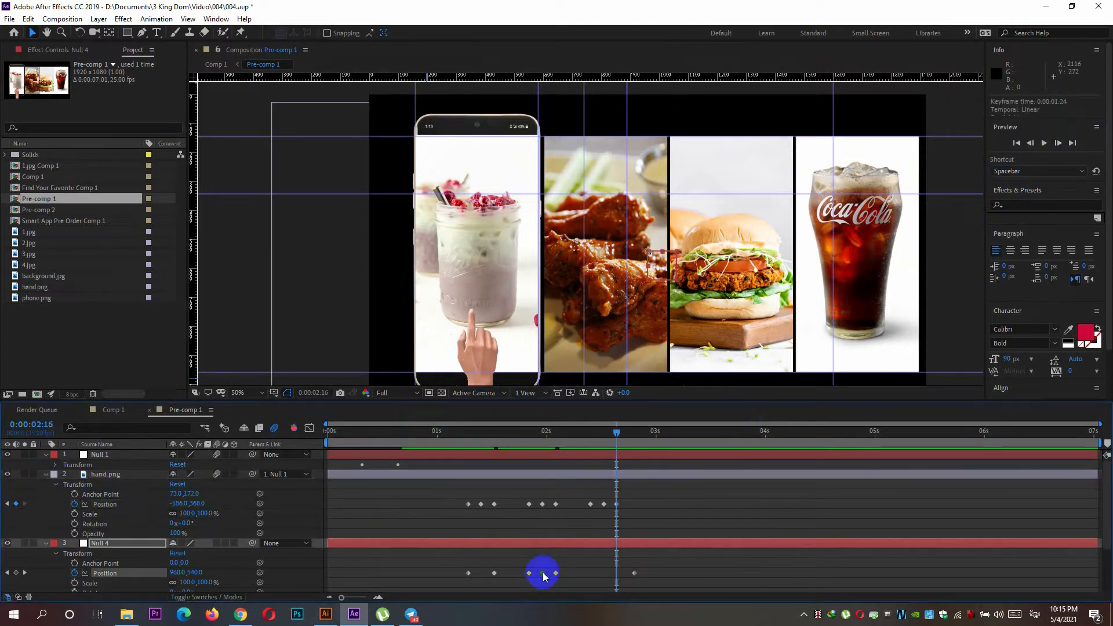
drag(548, 574, 556, 588)
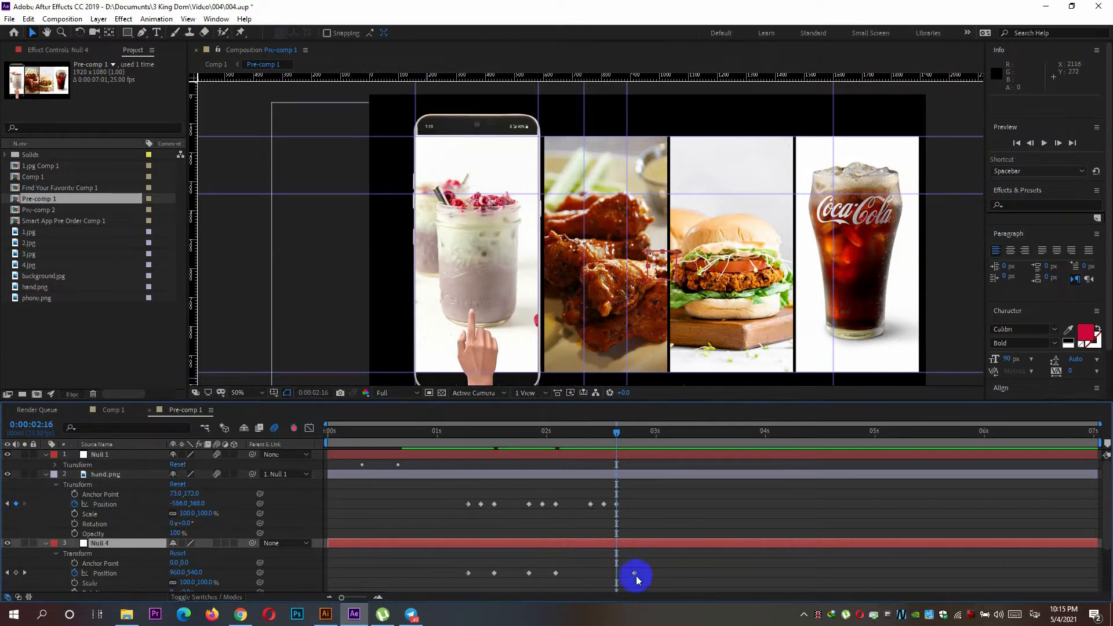
drag(634, 574, 590, 572)
drag(594, 444, 616, 445)
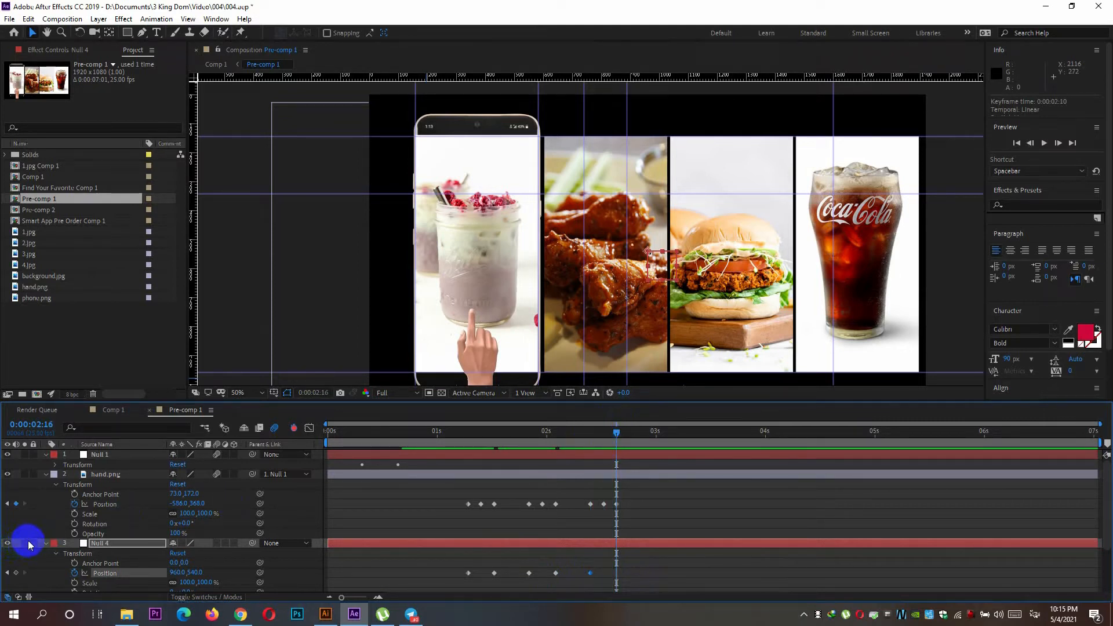
click(20, 572)
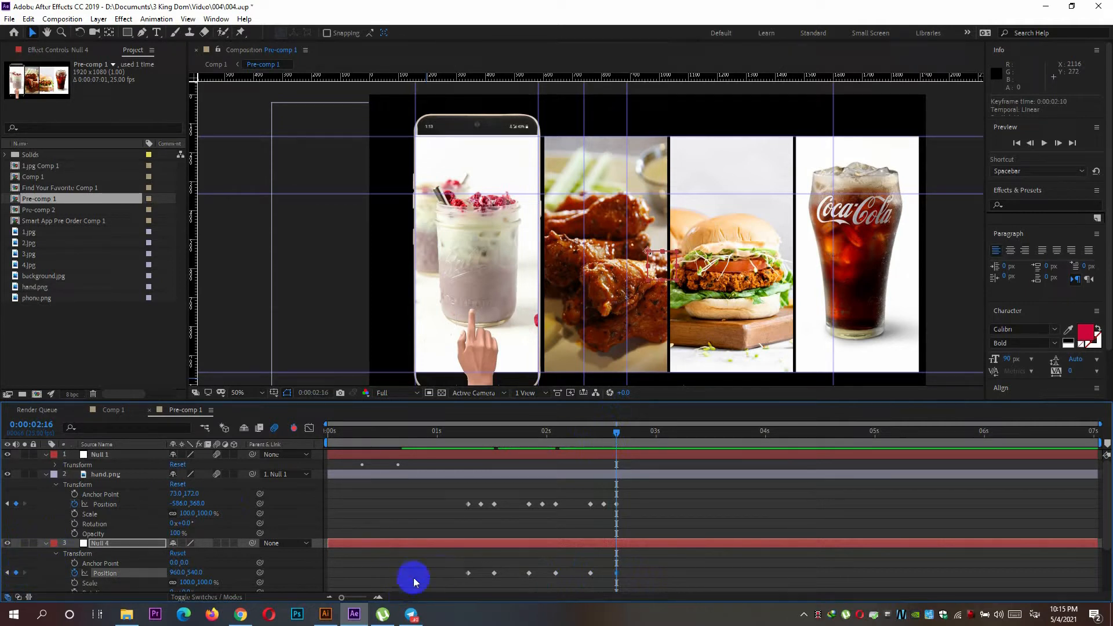
Set hand.png's X position to -636 at the 0:00:01:10 keyframe and copy the value.
drag(616, 433, 480, 468)
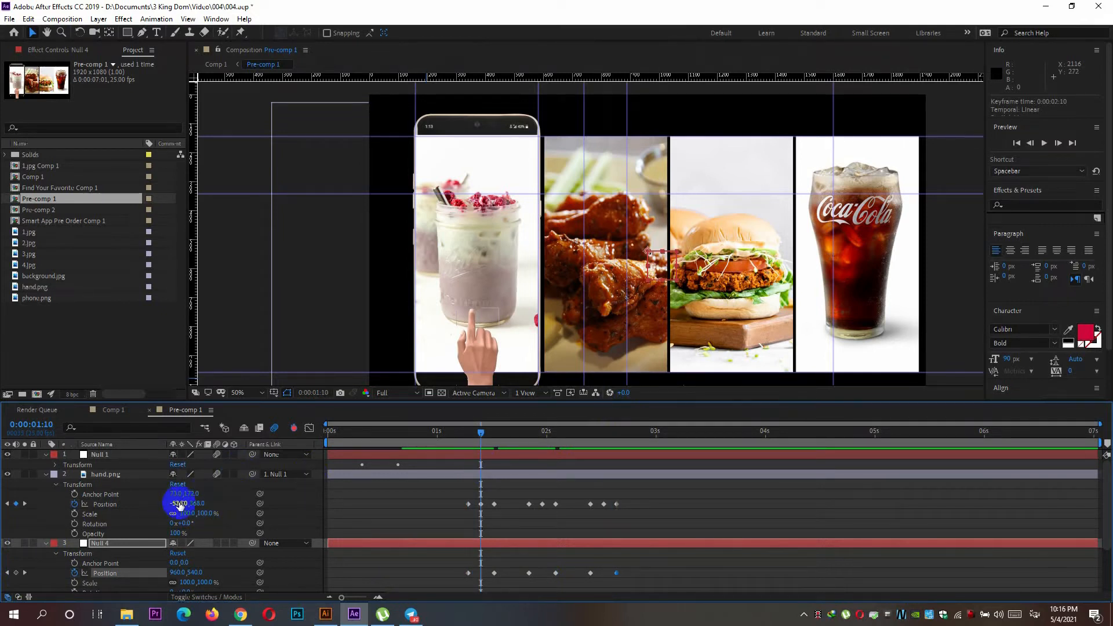
drag(179, 504, 148, 504)
mouse_move(475, 435)
mouse_down()
mouse_move(465, 440)
mouse_move(481, 440)
mouse_up()
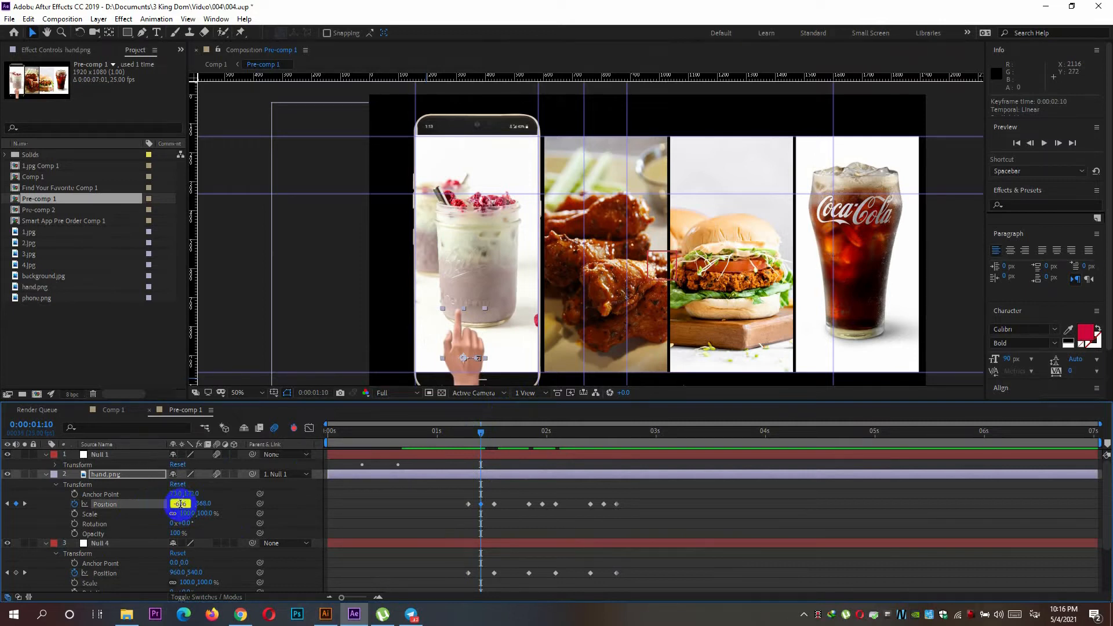
click(179, 503)
key(ctrl+c)
Apply the copied X position of -636 to hand.png's keyframes at 0:00:01:24 and 0:00:02:13.
drag(484, 435, 542, 440)
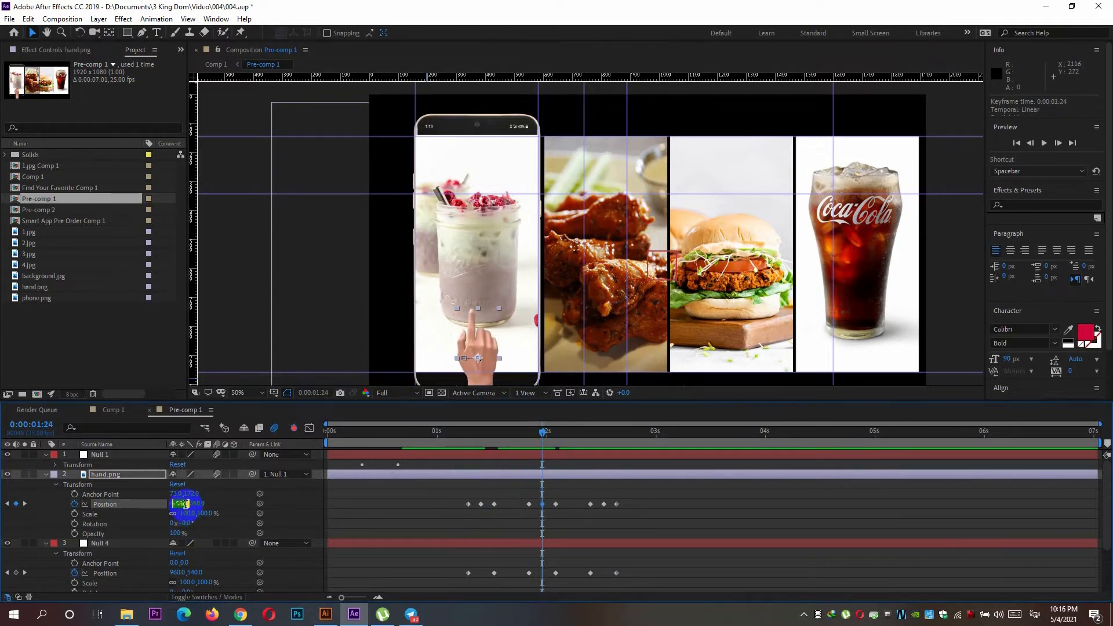
key(ctrl+v)
key(Return)
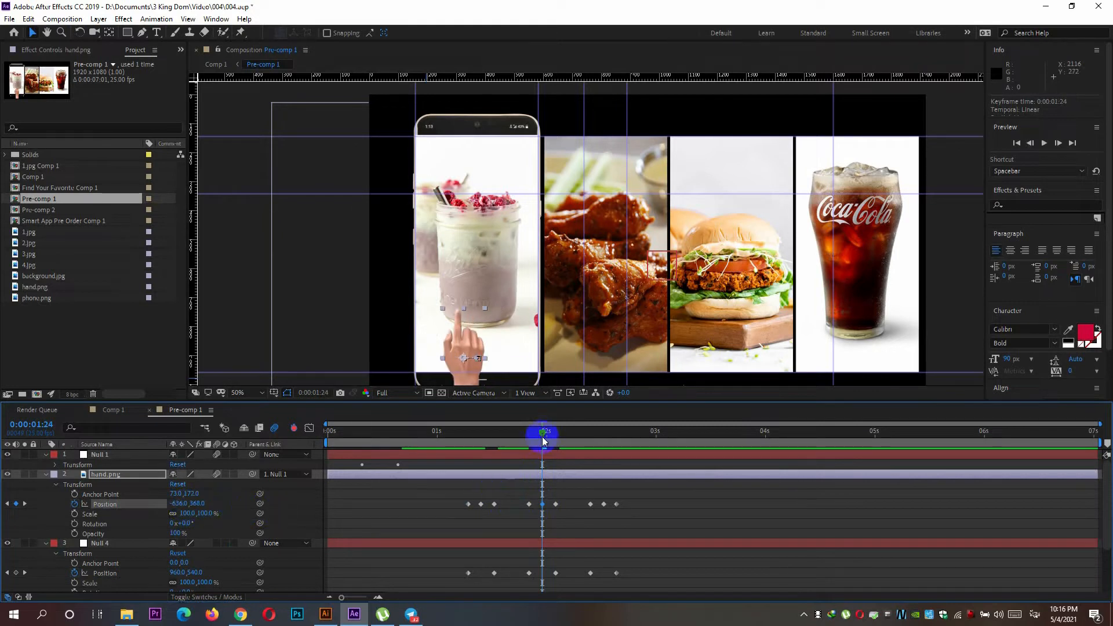
drag(544, 435, 604, 435)
key(ctrl+v)
click(284, 515)
Set Null 4's X position to 516 at 0:00:01:13 so the chicken image fills the phone screen.
drag(603, 431, 470, 467)
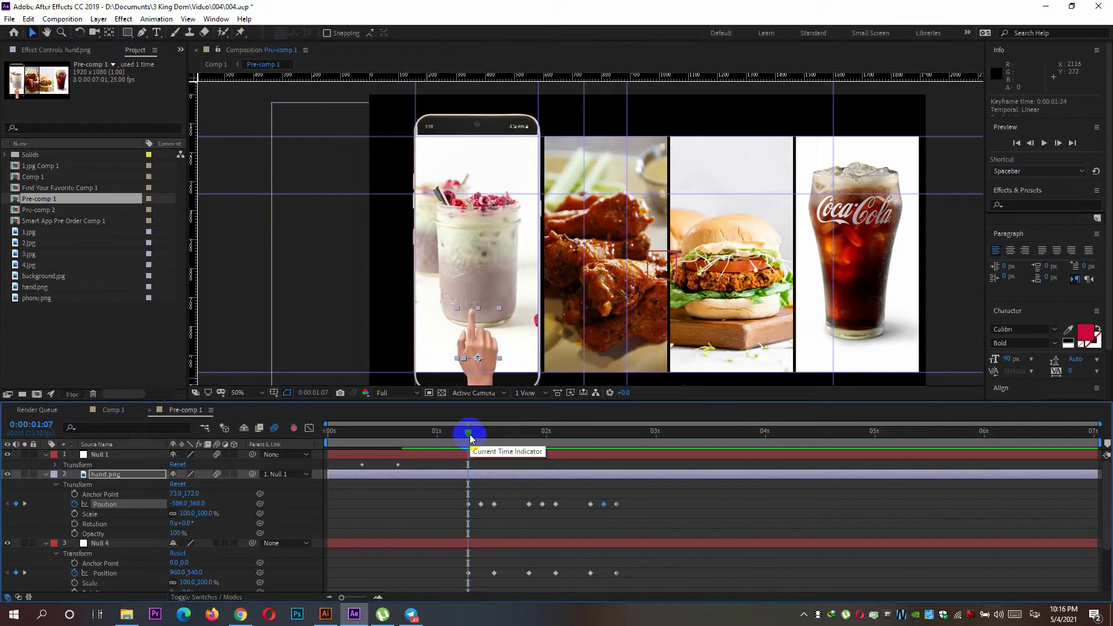
drag(479, 434, 497, 434)
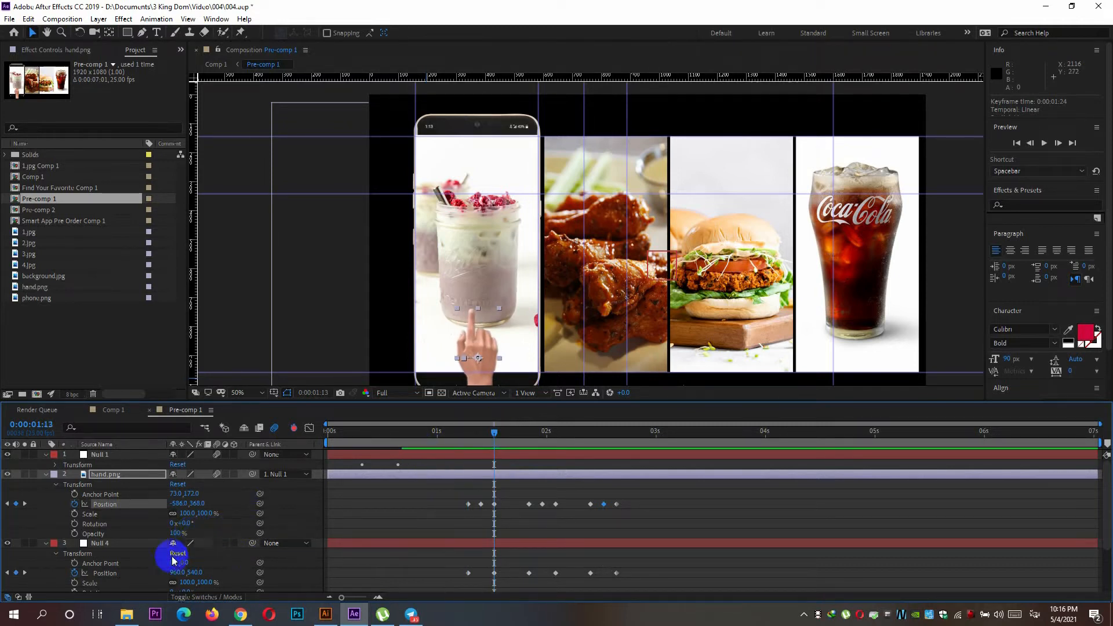
scroll(140, 549, down, 1)
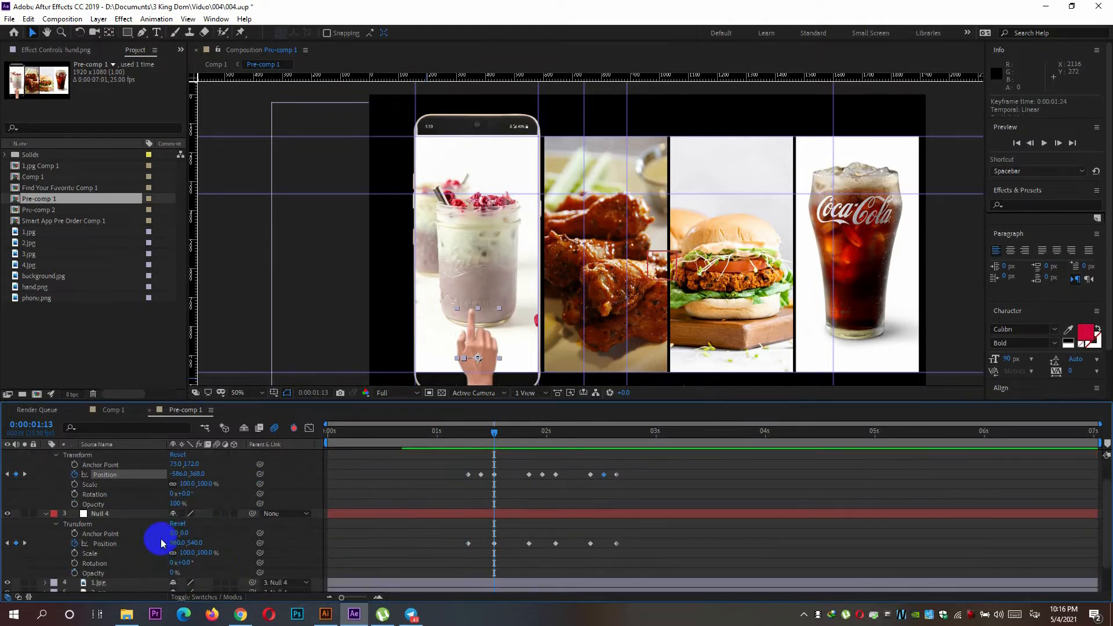
mouse_move(174, 543)
mouse_down()
mouse_move(120, 542)
mouse_move(174, 543)
mouse_up()
key(Down)
key(Down)
key(Down)
key(Down)
key(Down)
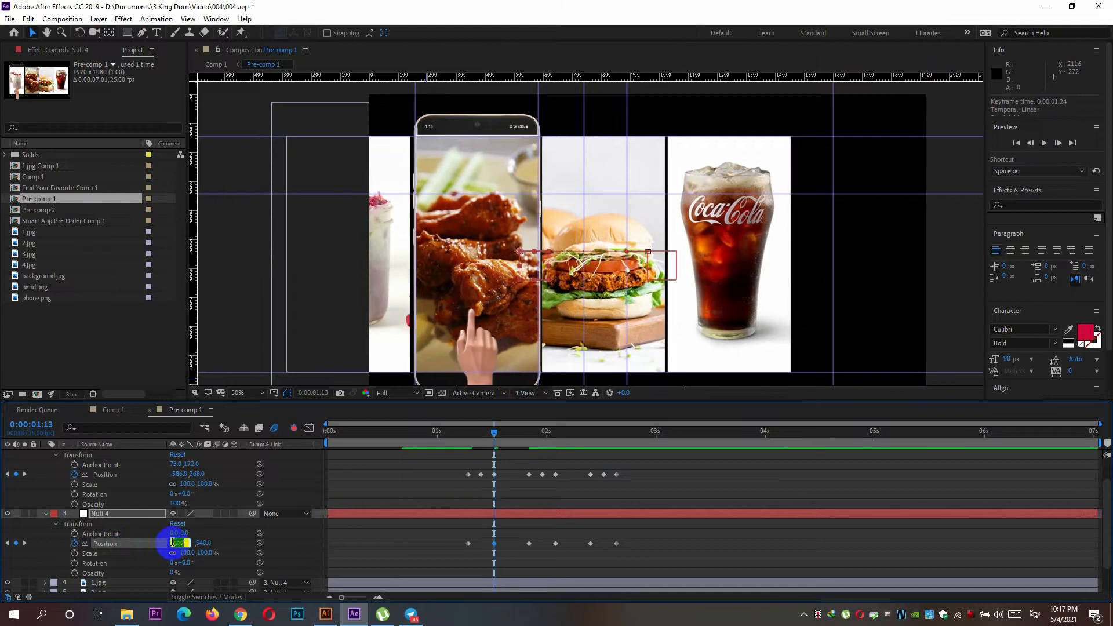
key(Up)
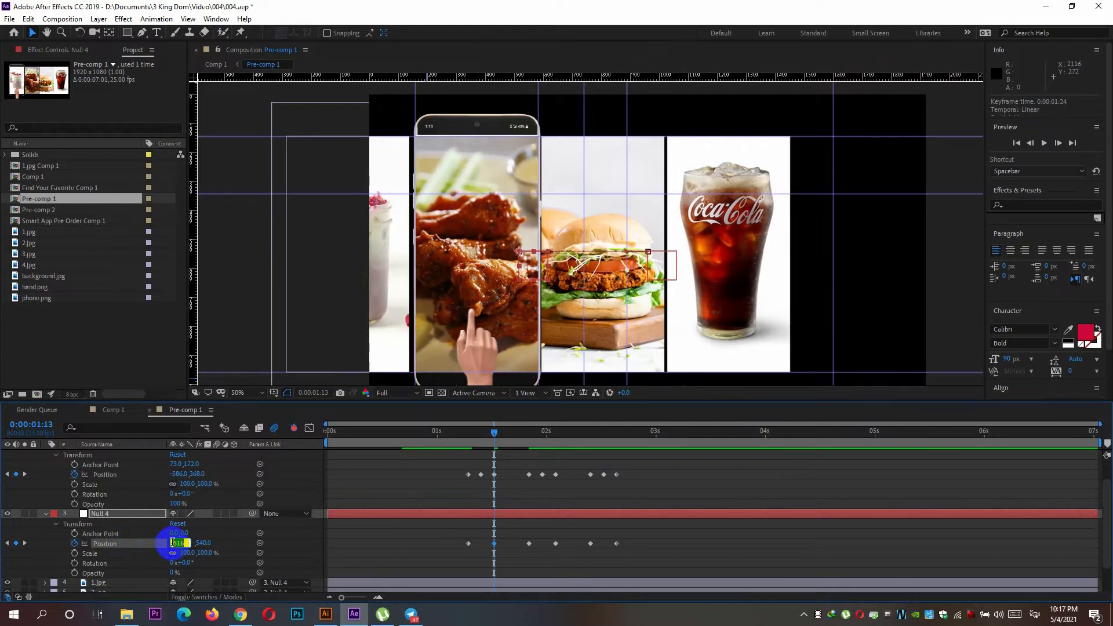
mouse_move(495, 434)
mouse_down()
mouse_move(530, 434)
mouse_move(494, 434)
mouse_up()
Hold the chicken image by giving Null 4's keyframe at 0:00:01:21 the same X position of 516.
drag(496, 432, 531, 439)
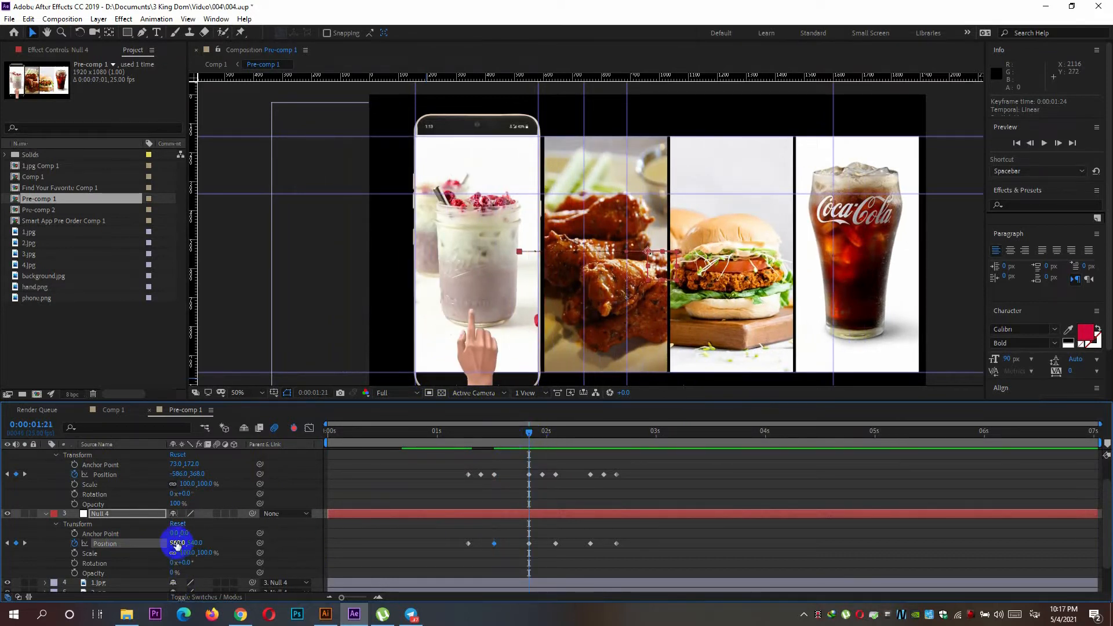
key(Return)
click(527, 457)
Set Null 4's X position to 82 at 0:00:02:02 so the burger image fills the phone screen.
drag(532, 435, 558, 435)
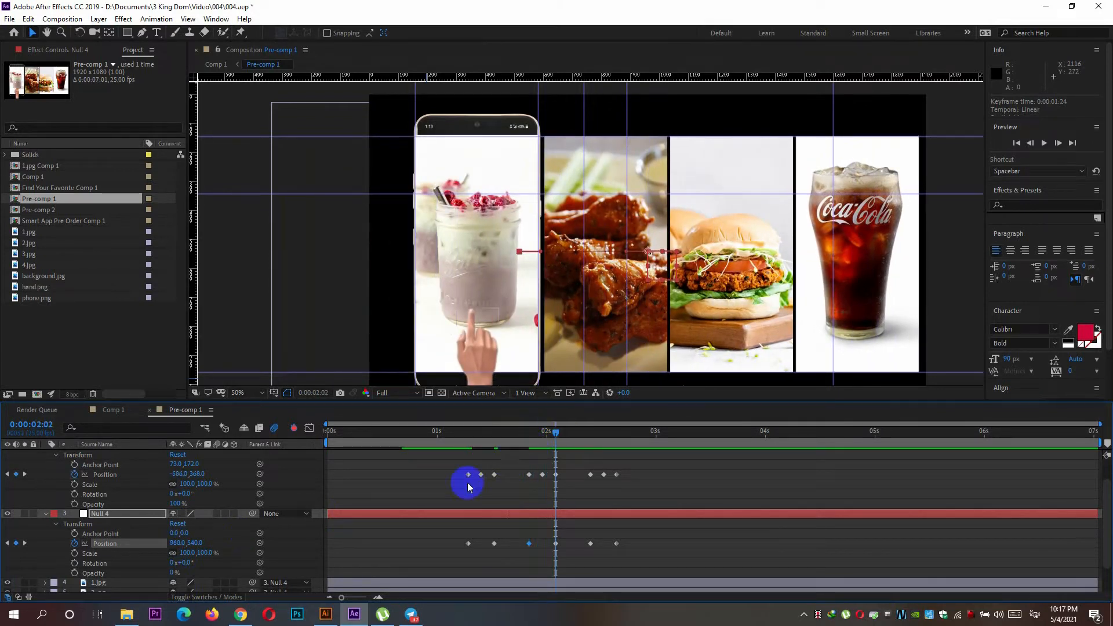
drag(176, 543, 128, 546)
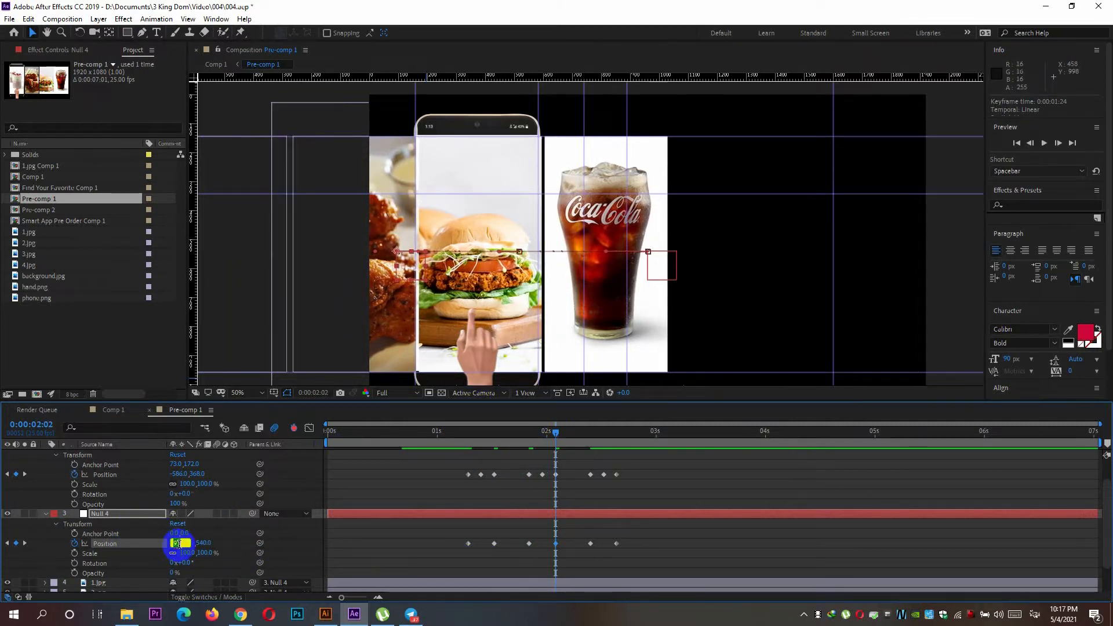
key(Down)
key(Down)
key(Down)
key(Down)
key(Down)
key(Down)
key(Down)
key(Down)
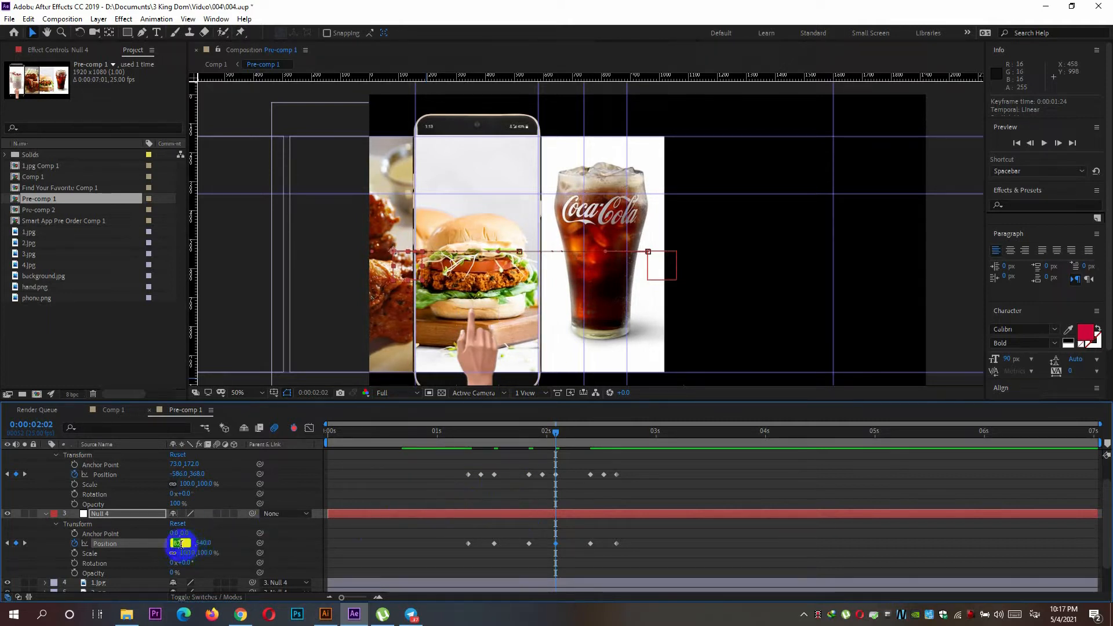
Hold the burger image by setting Null 4's X position to 82 at the 0:00:02:10 keyframe.
drag(556, 436, 590, 436)
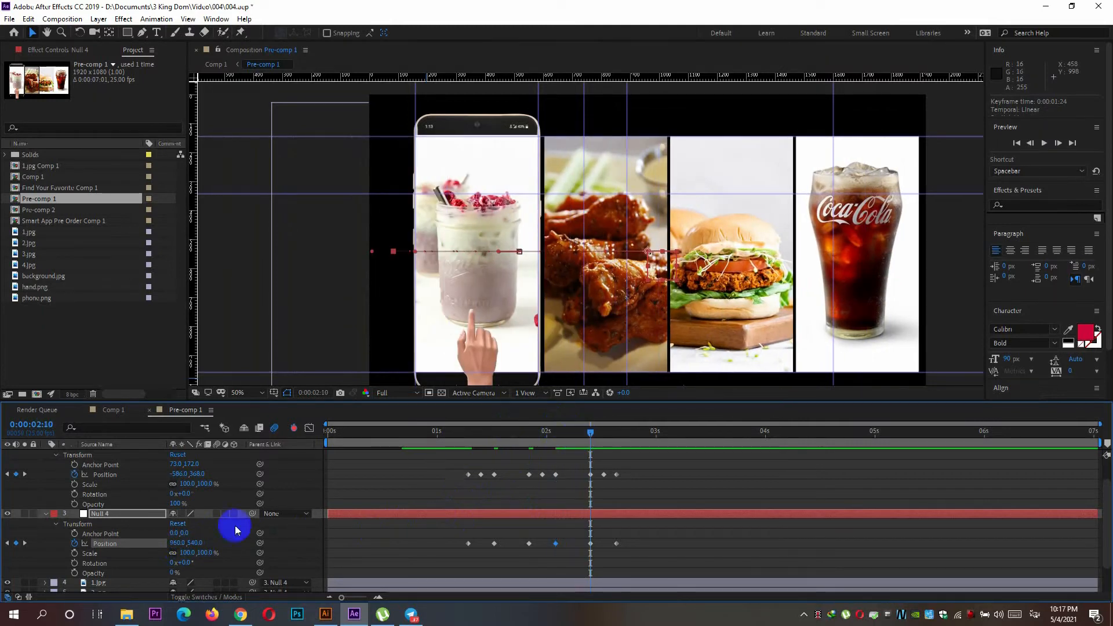
click(176, 542)
text(82)
key(Return)
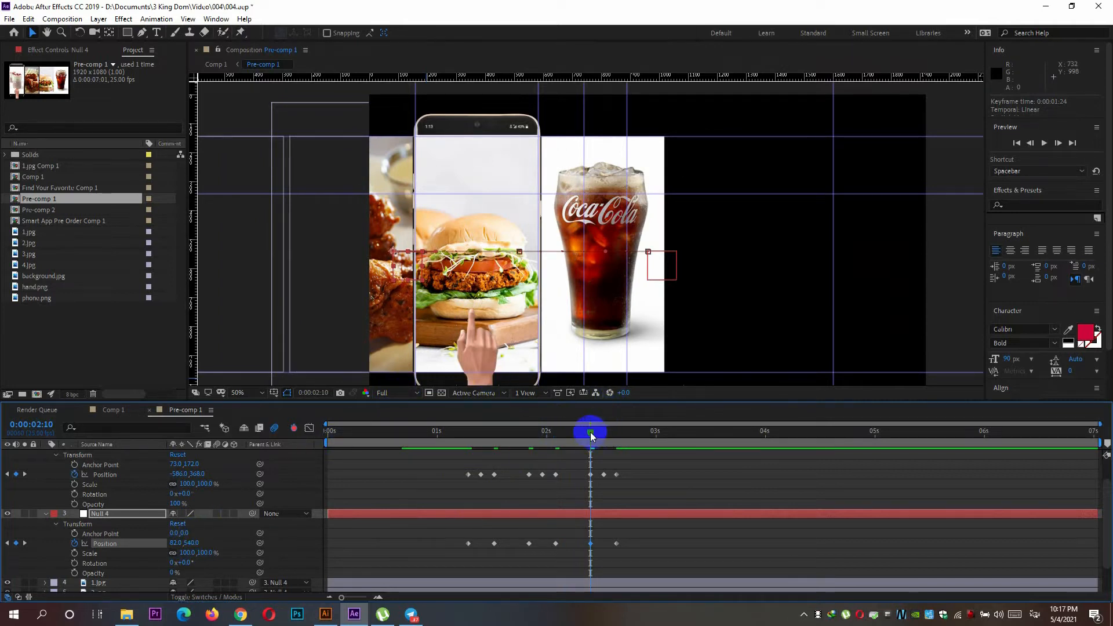
Set Null 4's X position to -350 at 0:00:02:16 so the cola image fills the phone screen.
drag(590, 432, 616, 432)
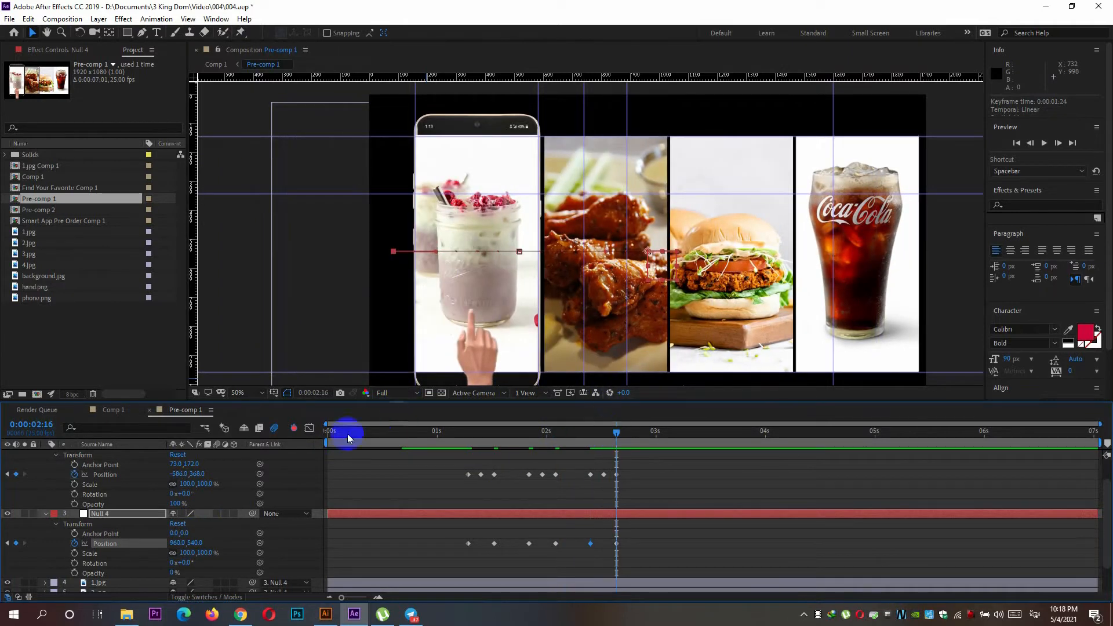
drag(177, 543, 105, 559)
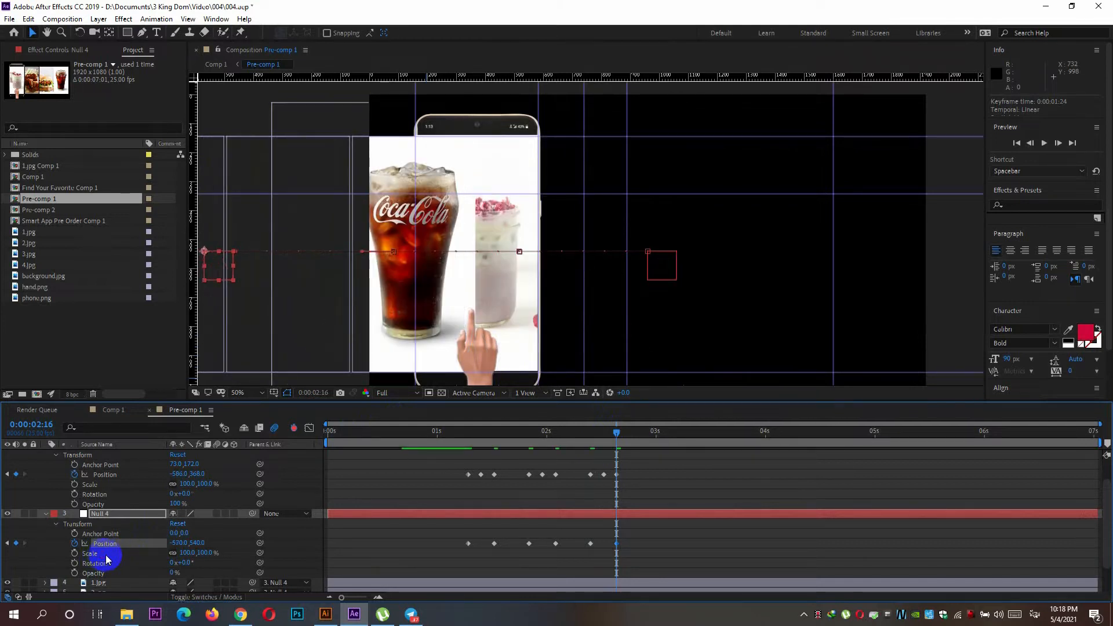
drag(175, 540, 188, 541)
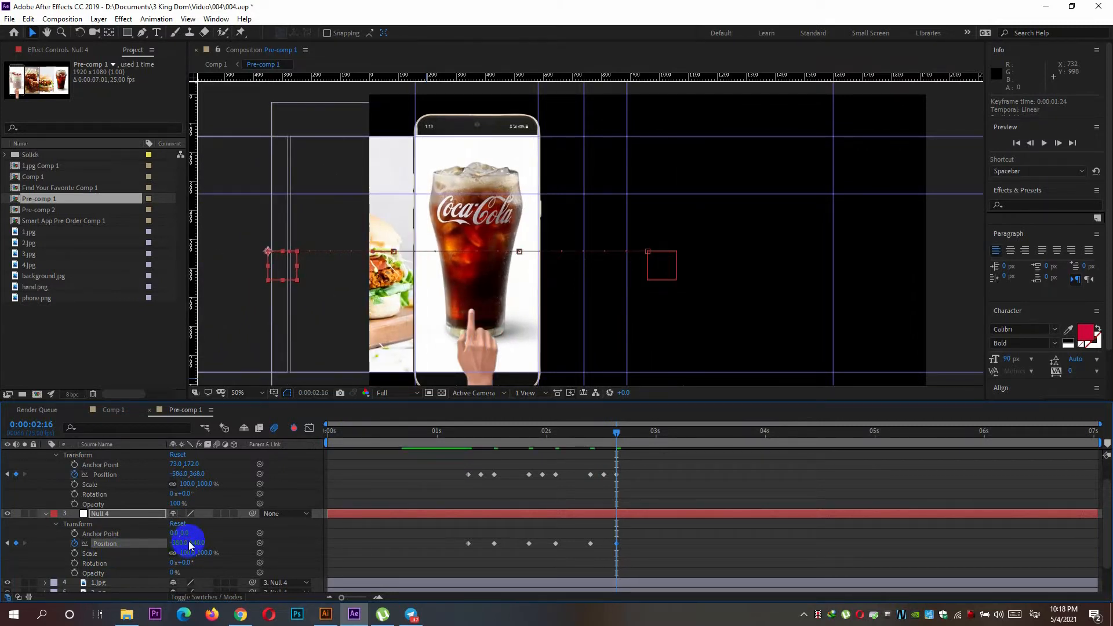
Play back the swipe animation in Pre-comp 1 and check how it looks in Comp 1.
drag(617, 429, 470, 459)
key(space)
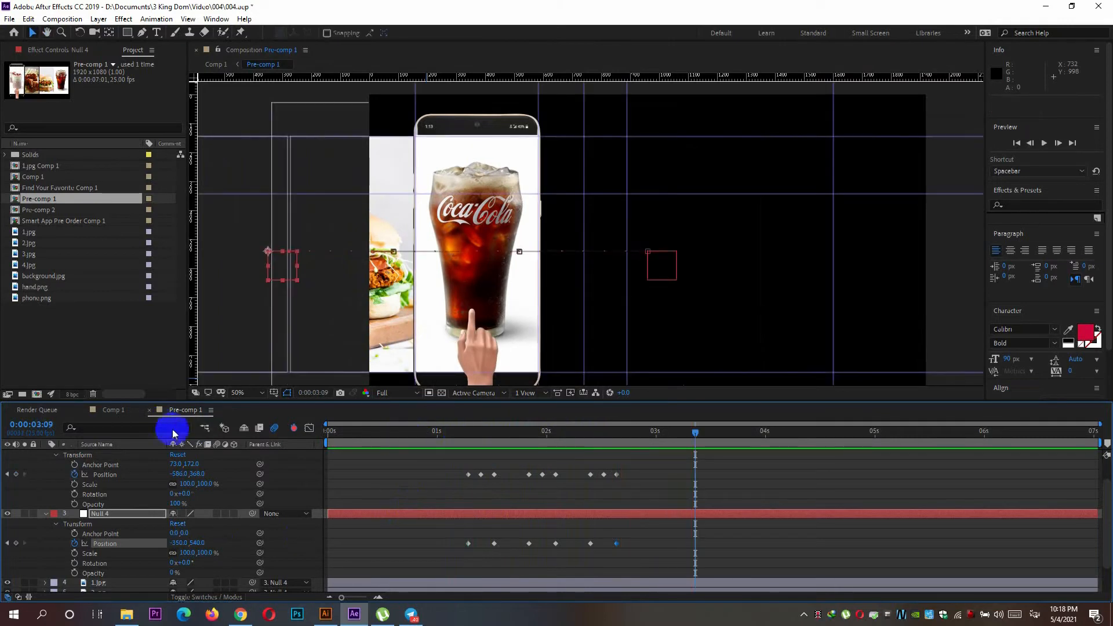
click(112, 410)
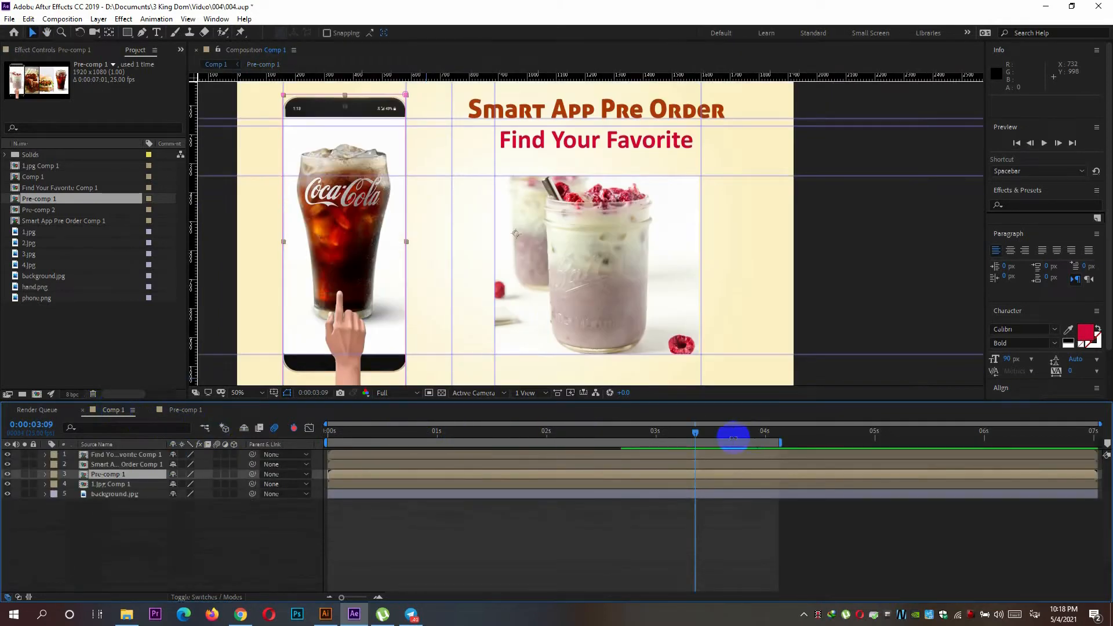
drag(695, 439, 458, 441)
Reopen Pre-comp 1 and trim the start of the 1.jpg, 2.jpg and 3.jpg layers to 0:00:01:08.
double_click(104, 474)
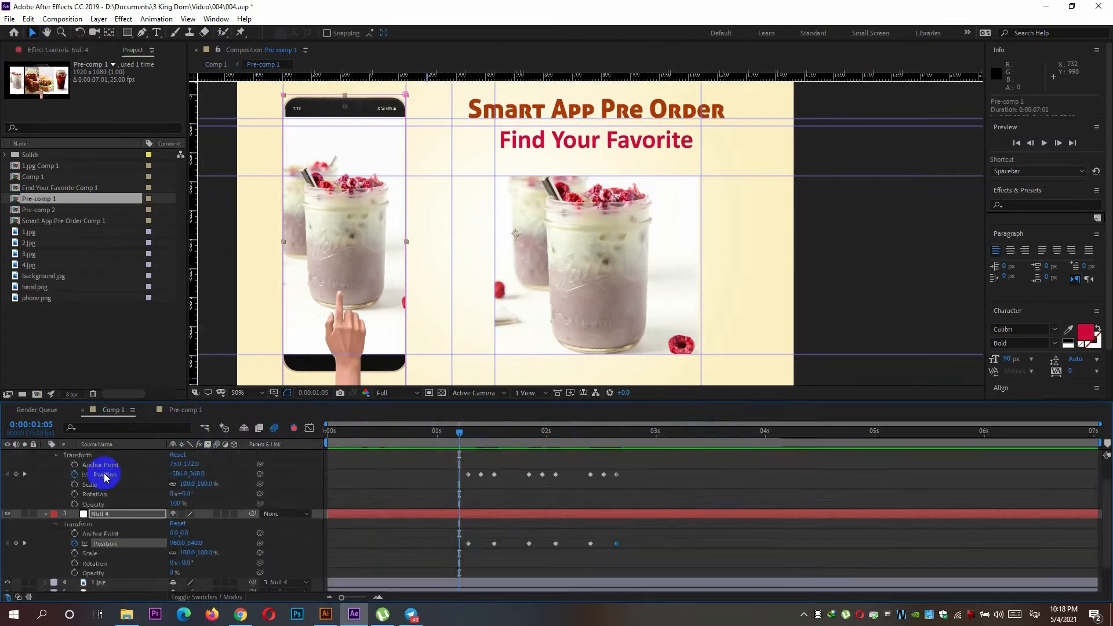
drag(460, 430, 468, 430)
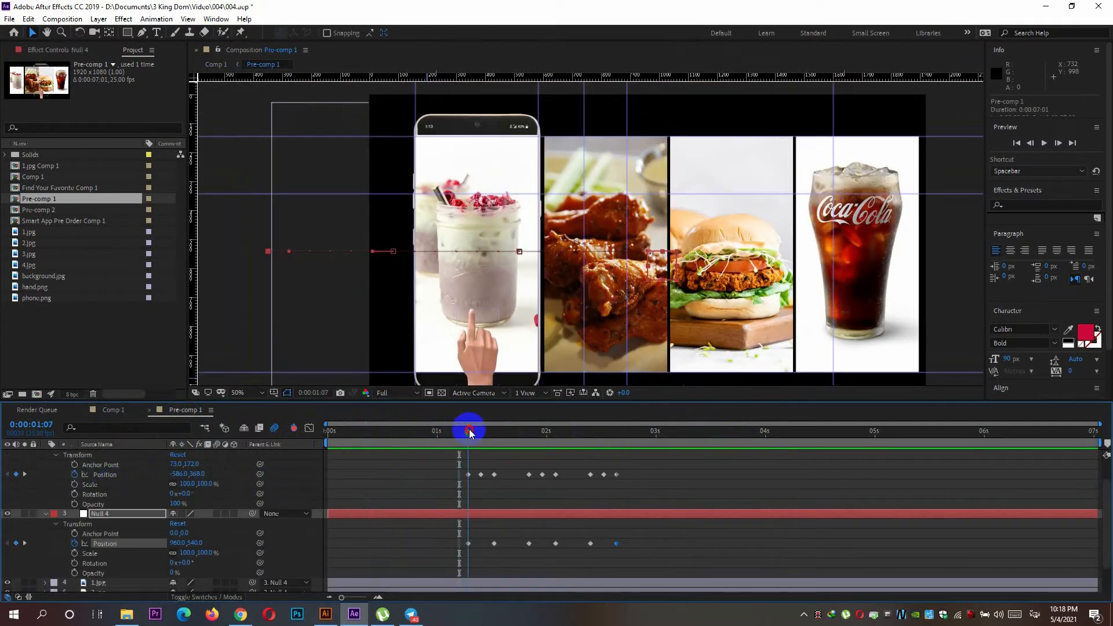
click(328, 514)
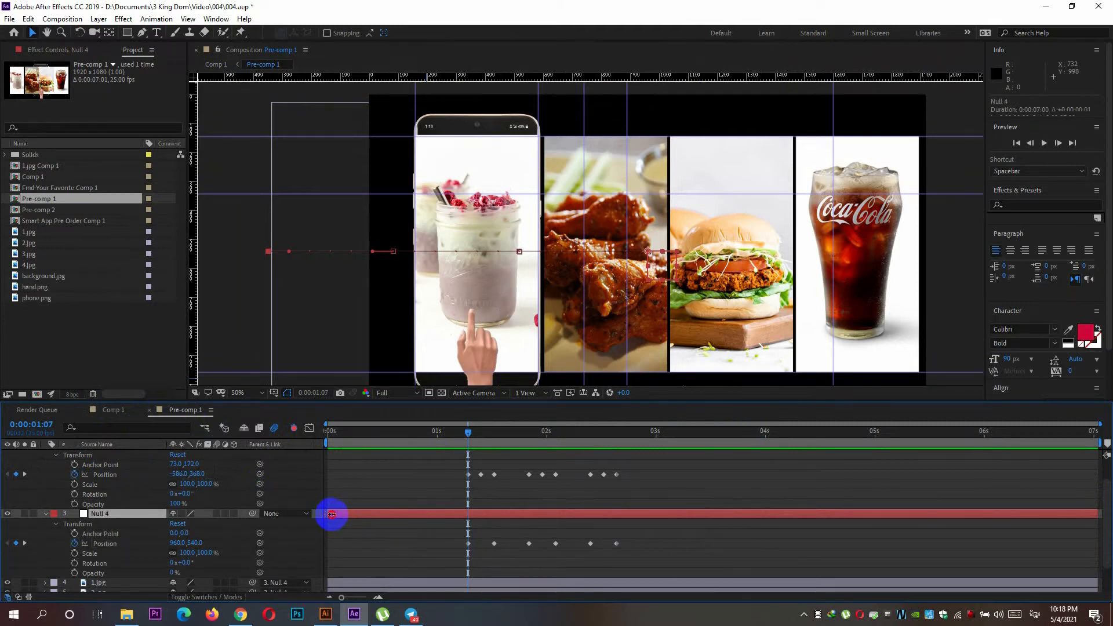
scroll(356, 519, down, 2)
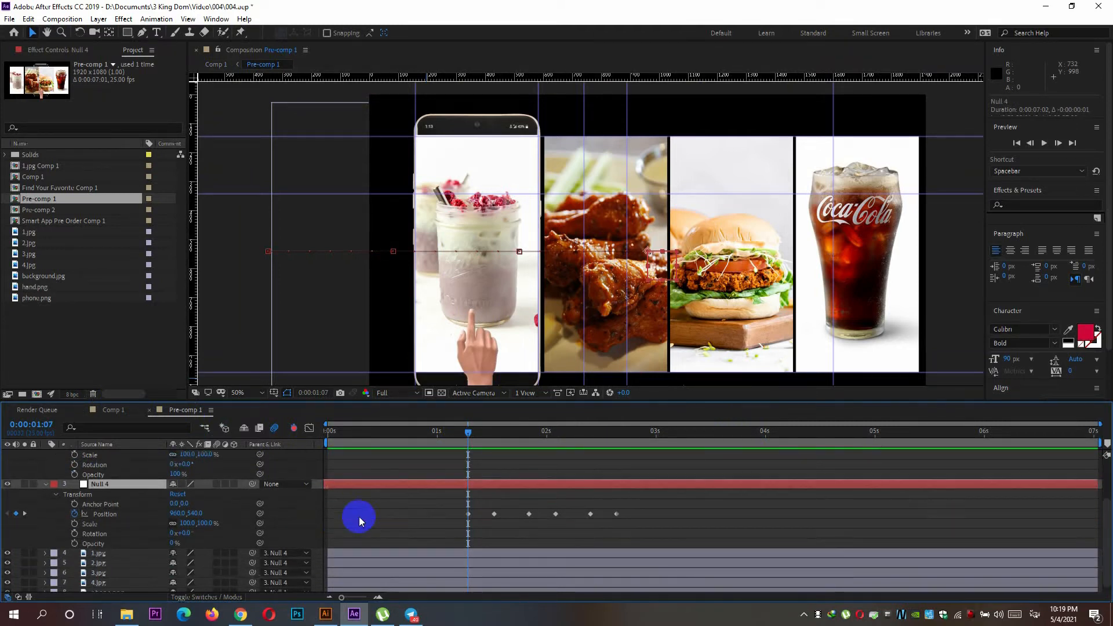
click(338, 547)
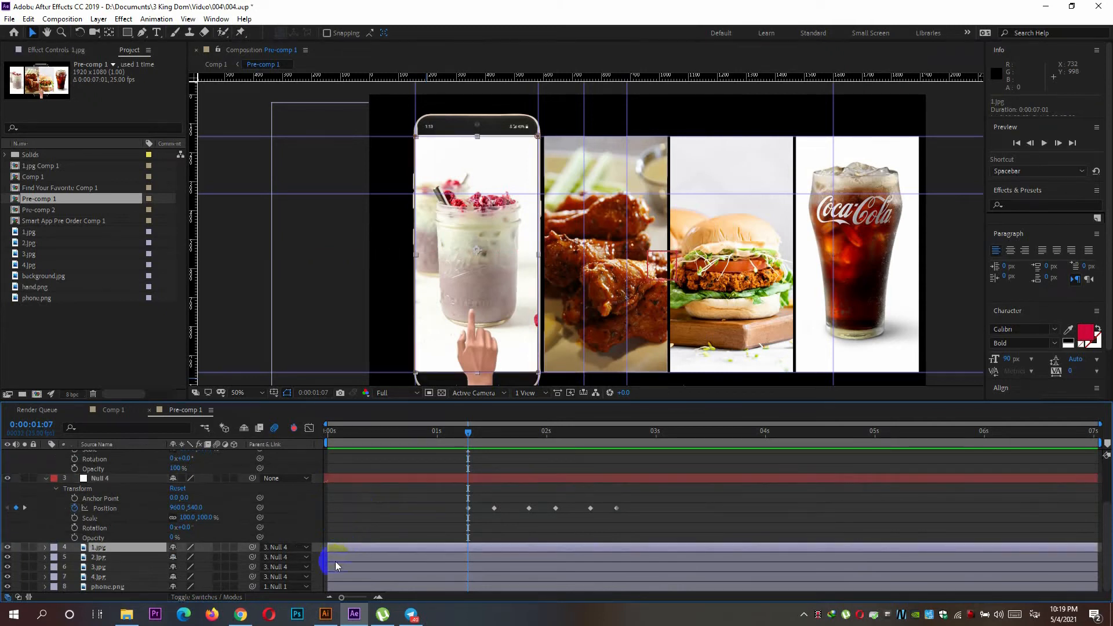
shift+click(335, 560)
shift+click(340, 567)
shift+click(340, 577)
drag(324, 567, 472, 570)
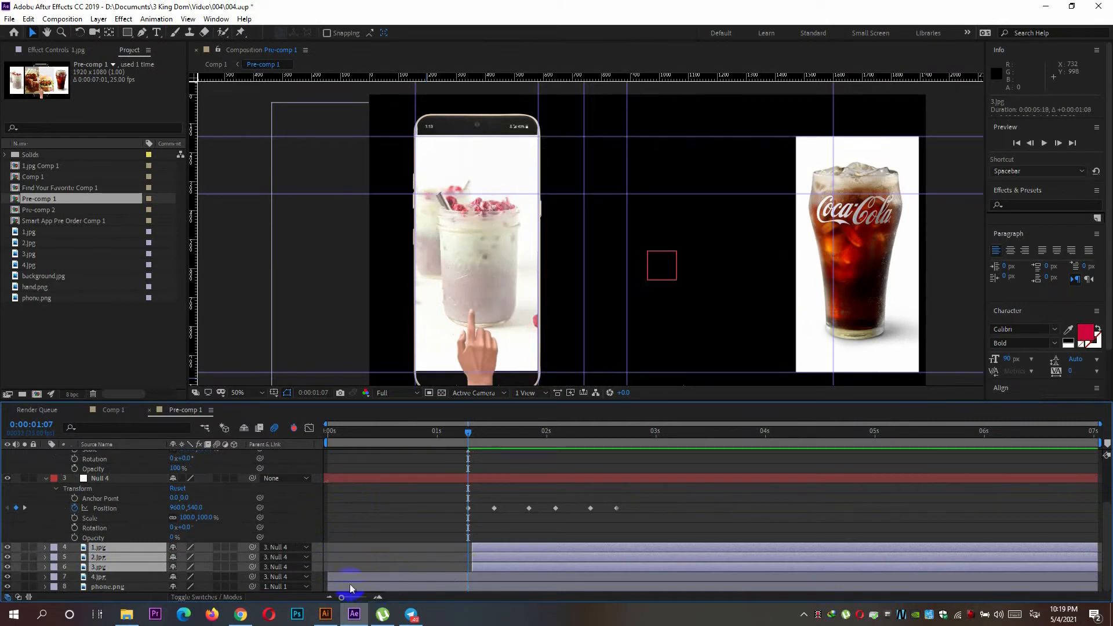
Trim the start of the 4.jpg layer and extend the starts of 1.jpg, 2.jpg and 3.jpg so all four begin at 0:00:01:07.
drag(324, 580, 467, 576)
click(485, 549)
ctrl+click(485, 558)
ctrl+click(480, 567)
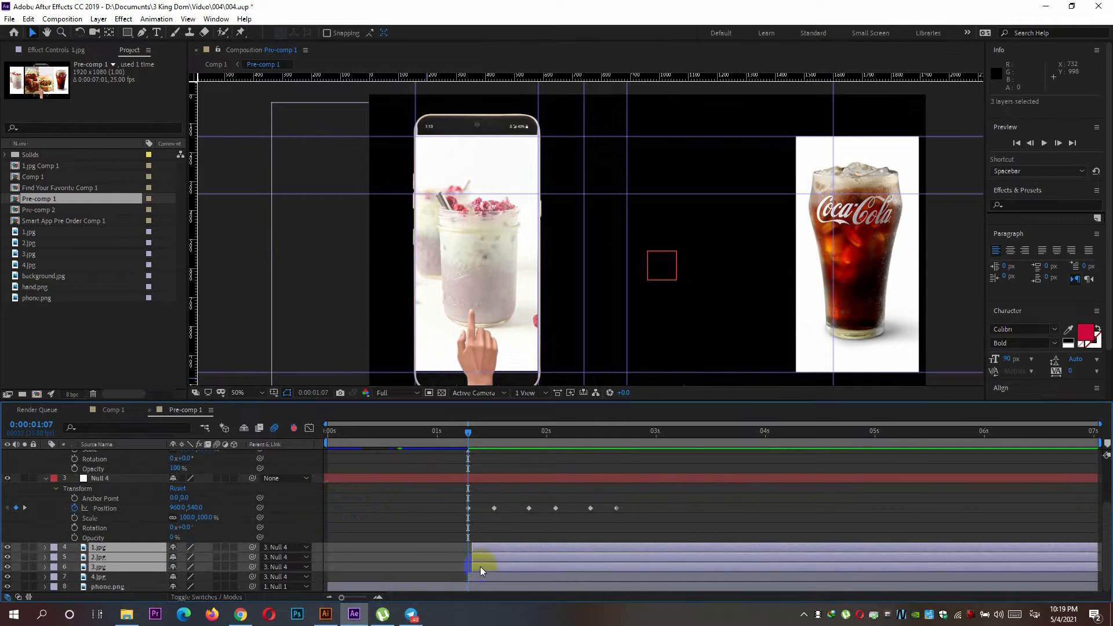
drag(472, 561, 464, 561)
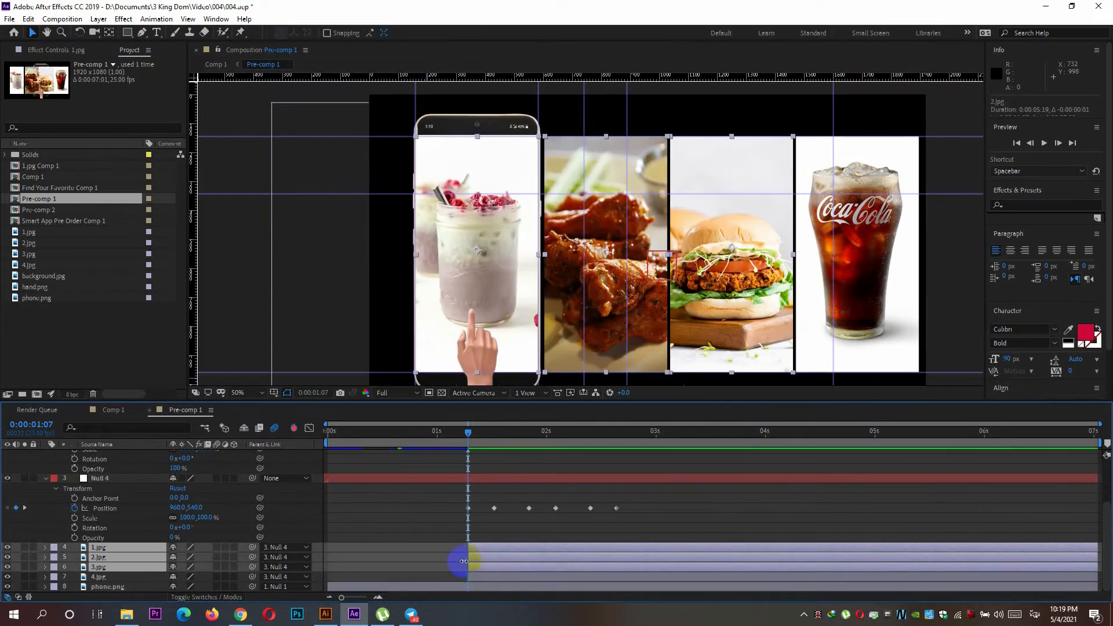
Scrub Comp 1 from 0:00:01:07 onward to check the phone swipe, and return to Pre-comp 1.
click(110, 410)
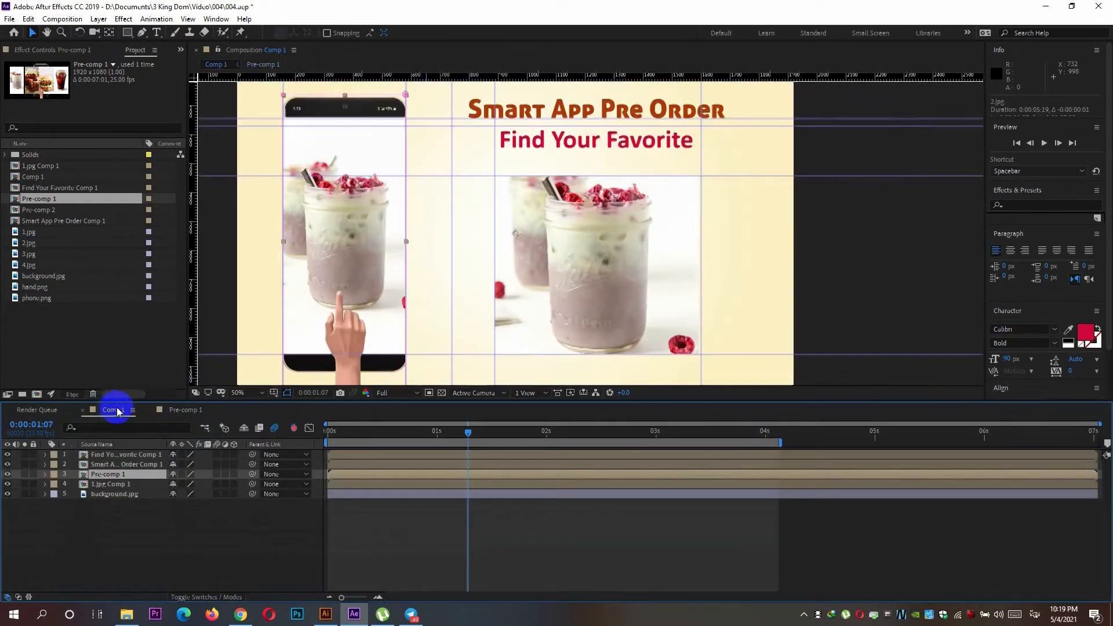
drag(466, 436, 555, 481)
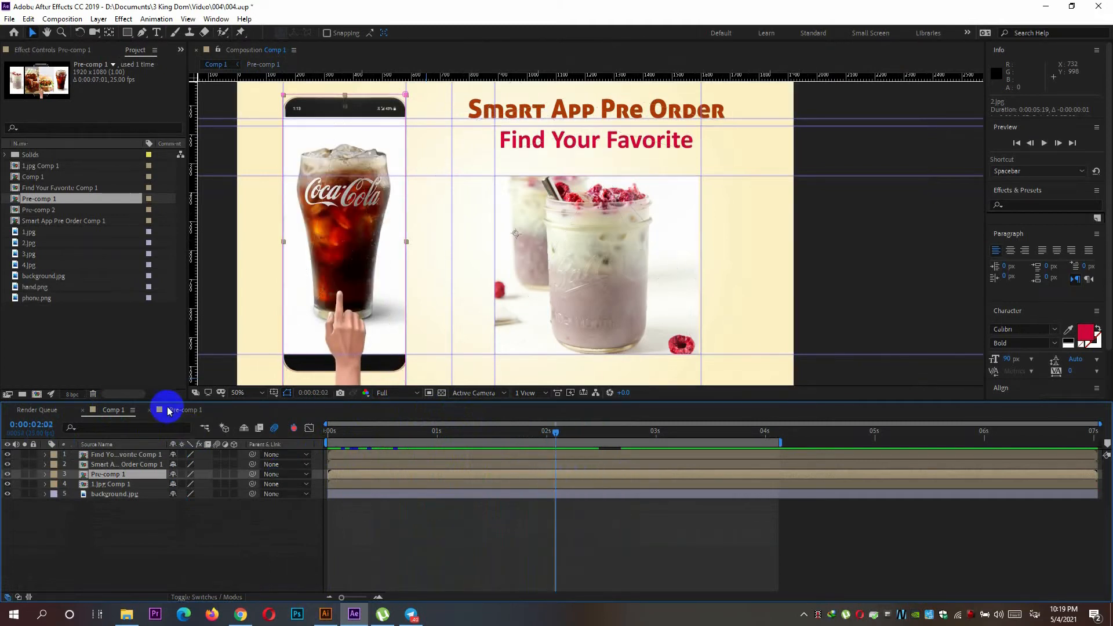
click(168, 410)
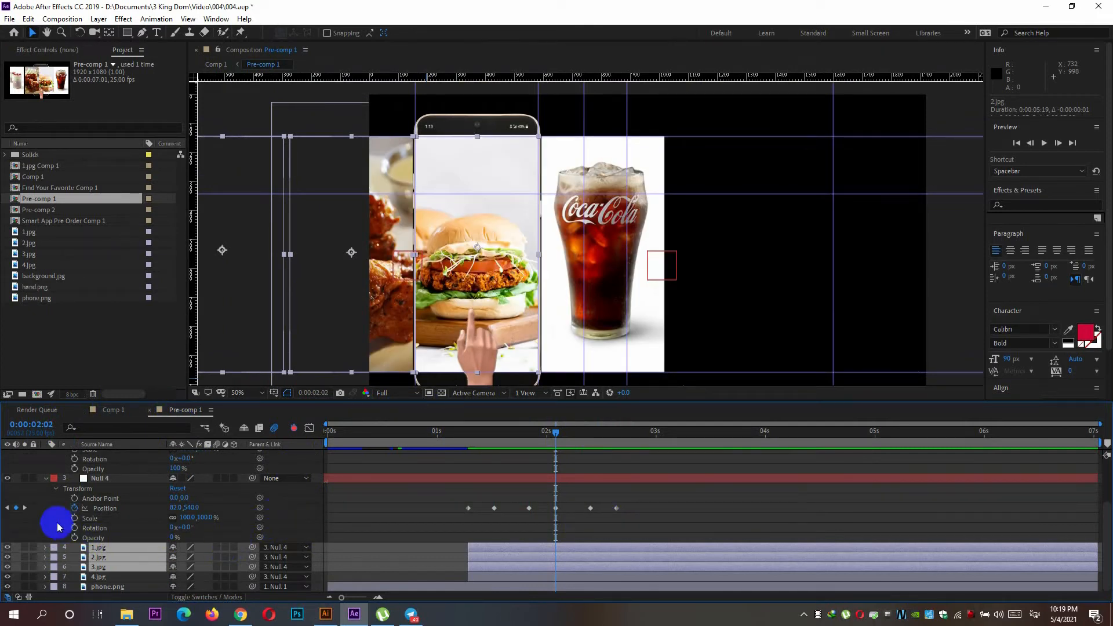
Collapse the properties of the Null 4 and Null 1 layers in Pre-comp 1.
click(46, 479)
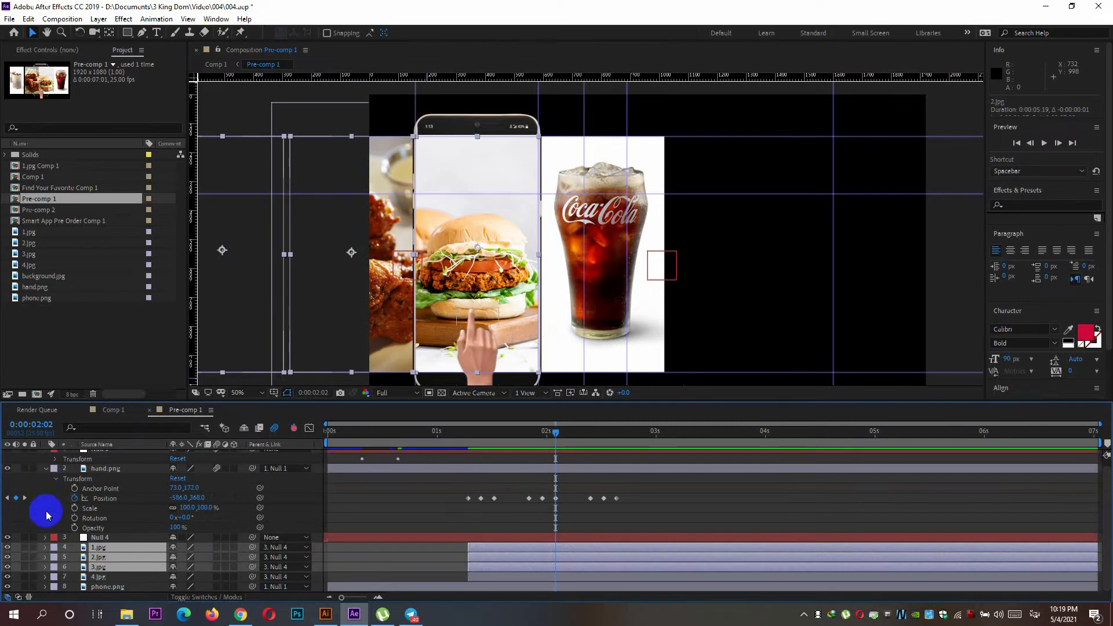
scroll(40, 512, up, 1)
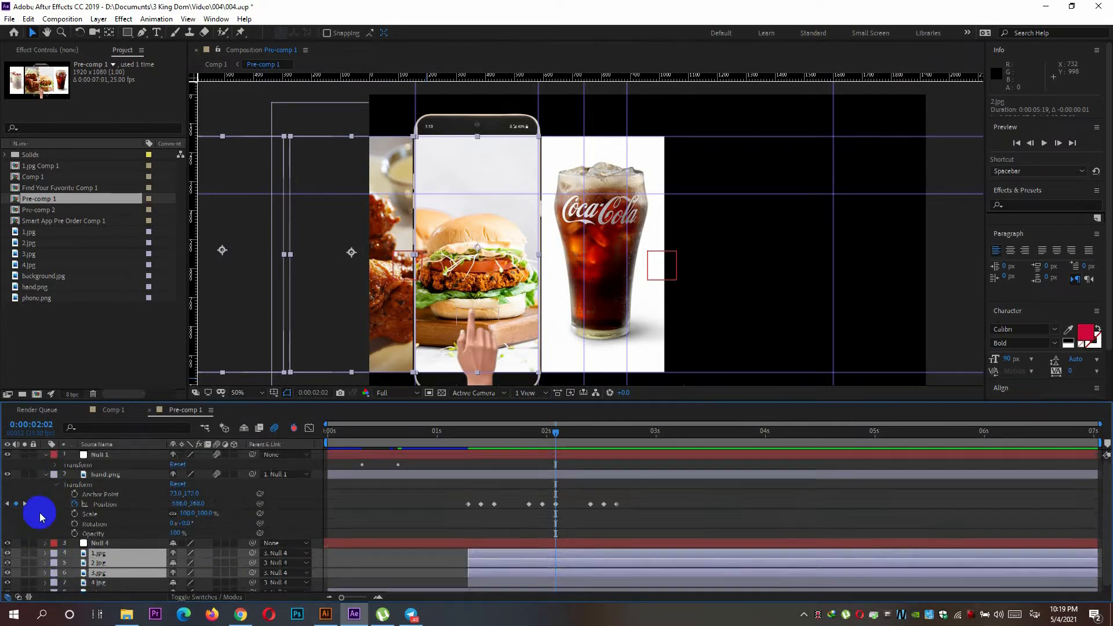
click(46, 454)
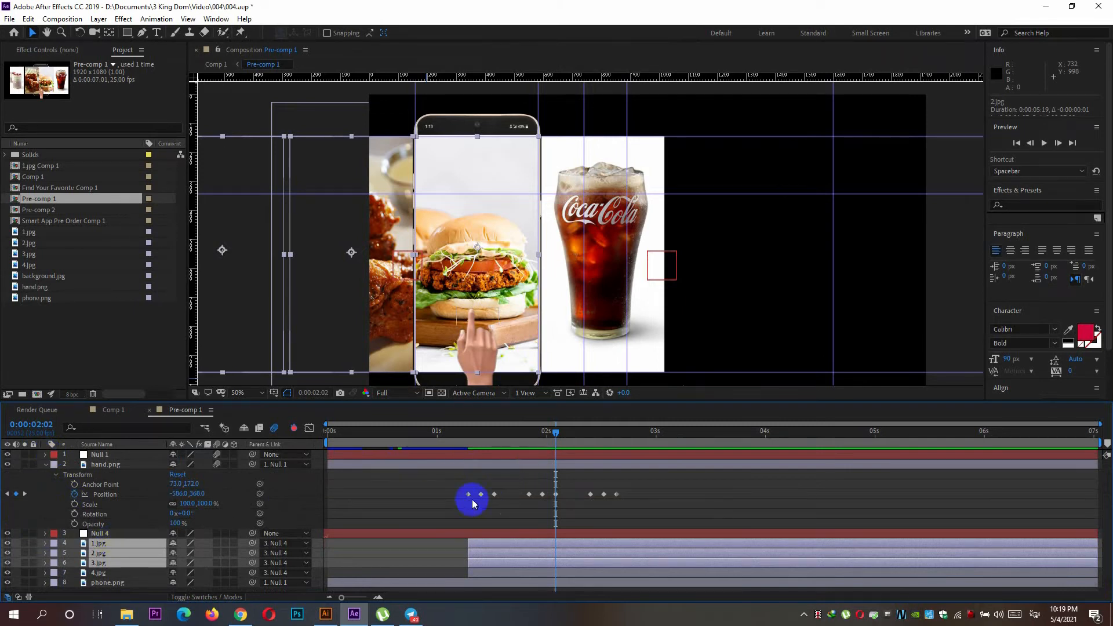
Create a composition-sized black solid directly above the 4.jpg layer, with the current time at 0:00:01:07.
click(111, 574)
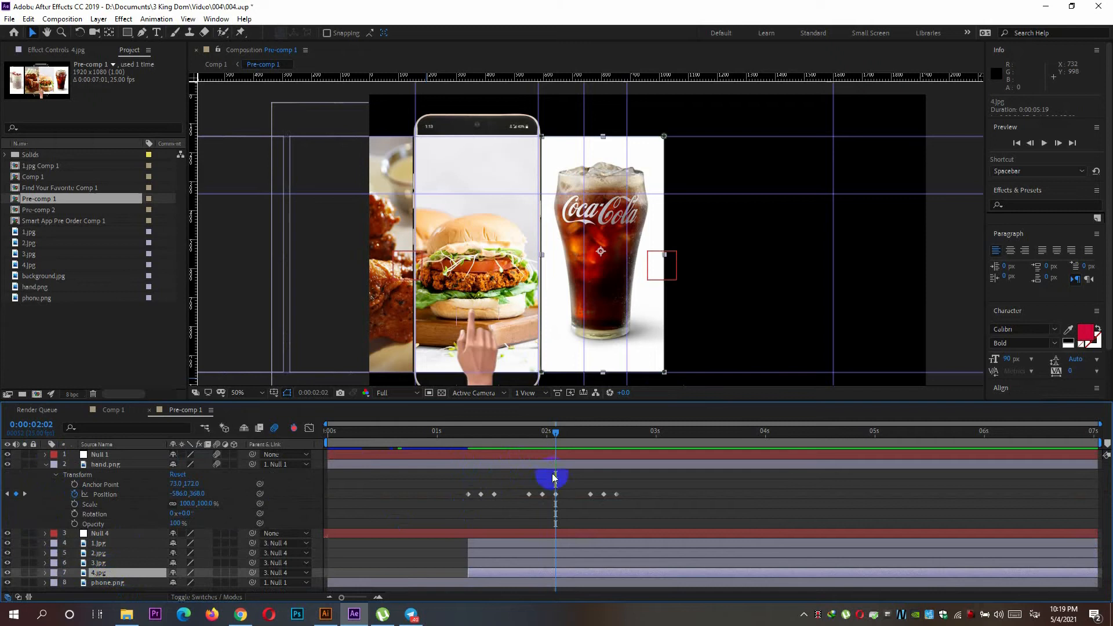
drag(562, 435, 467, 457)
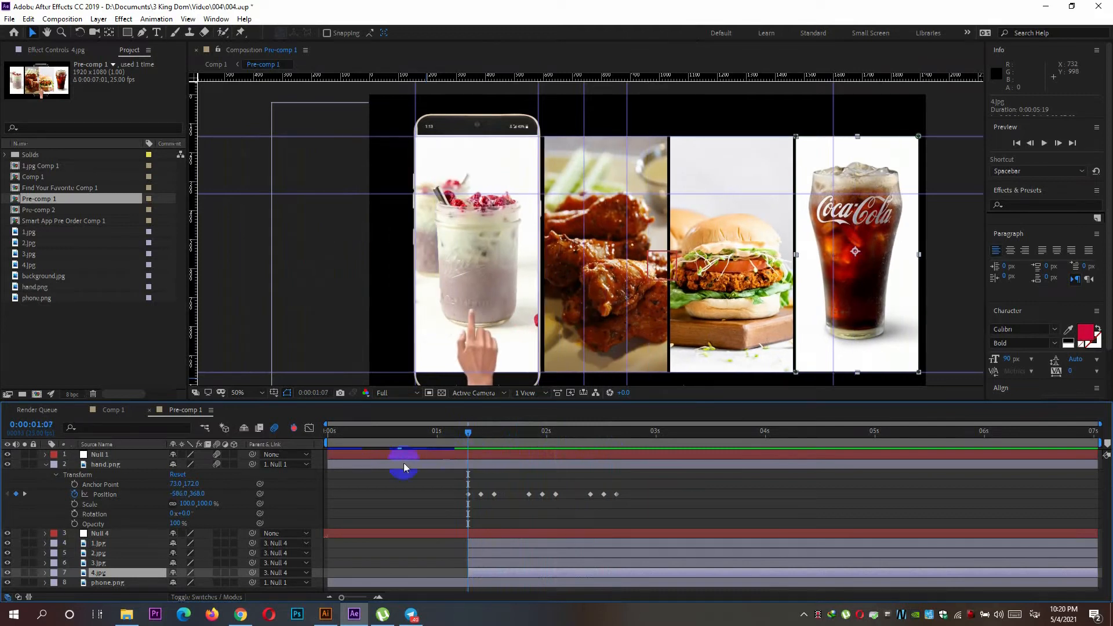
click(99, 19)
mouse_move(145, 33)
click(335, 50)
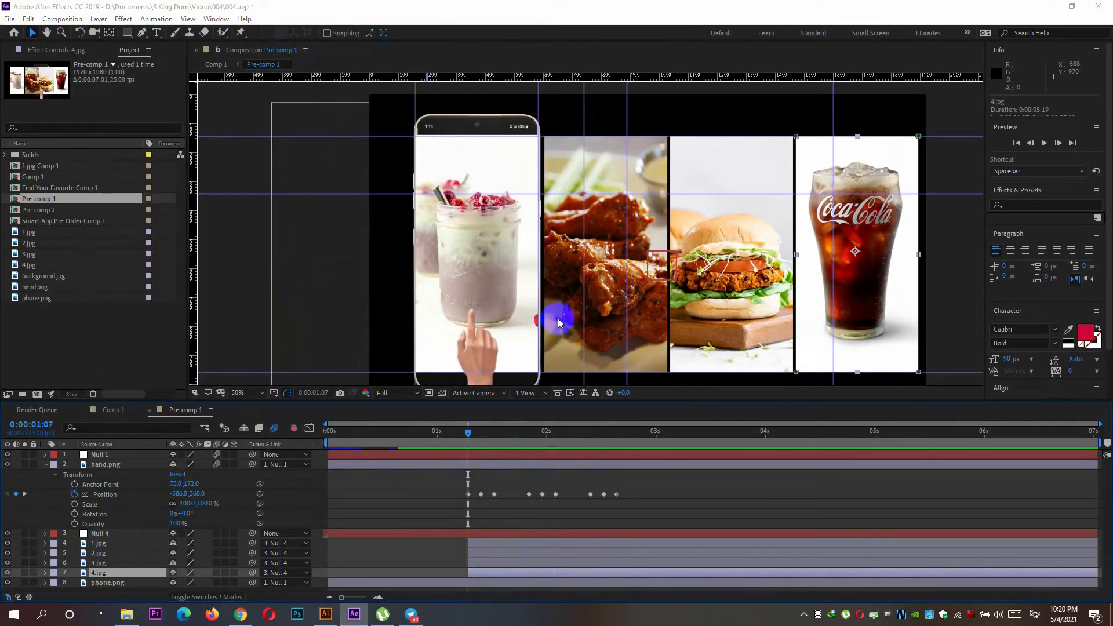
click(598, 401)
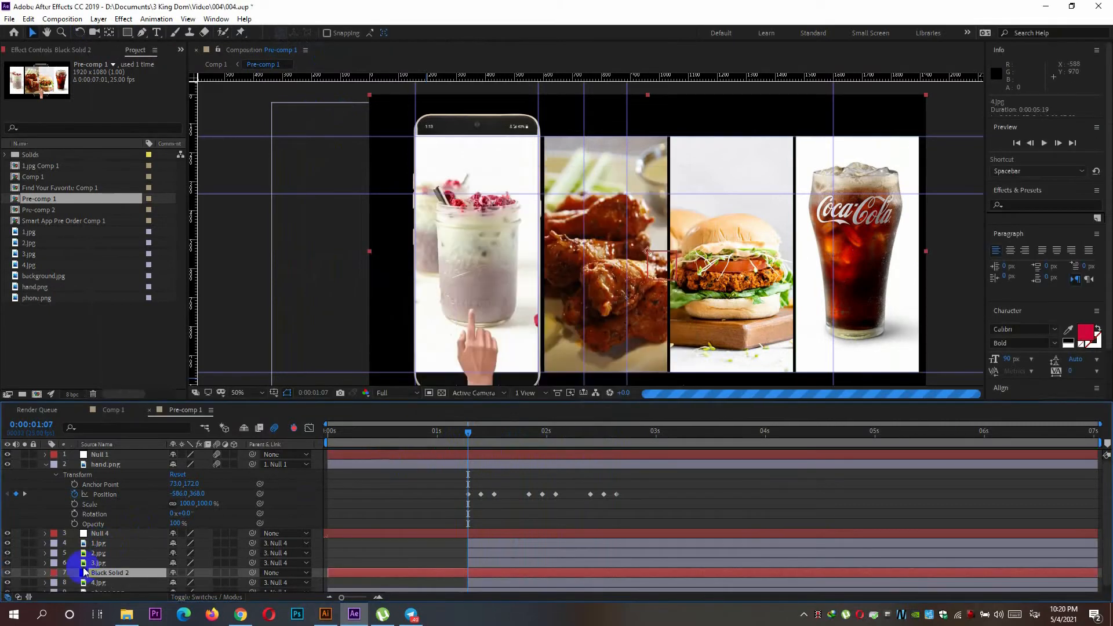
Move the black solid below the 4.jpg layer so it sits just above phone.png.
drag(57, 573, 123, 587)
click(55, 574)
click(149, 584)
click(124, 572)
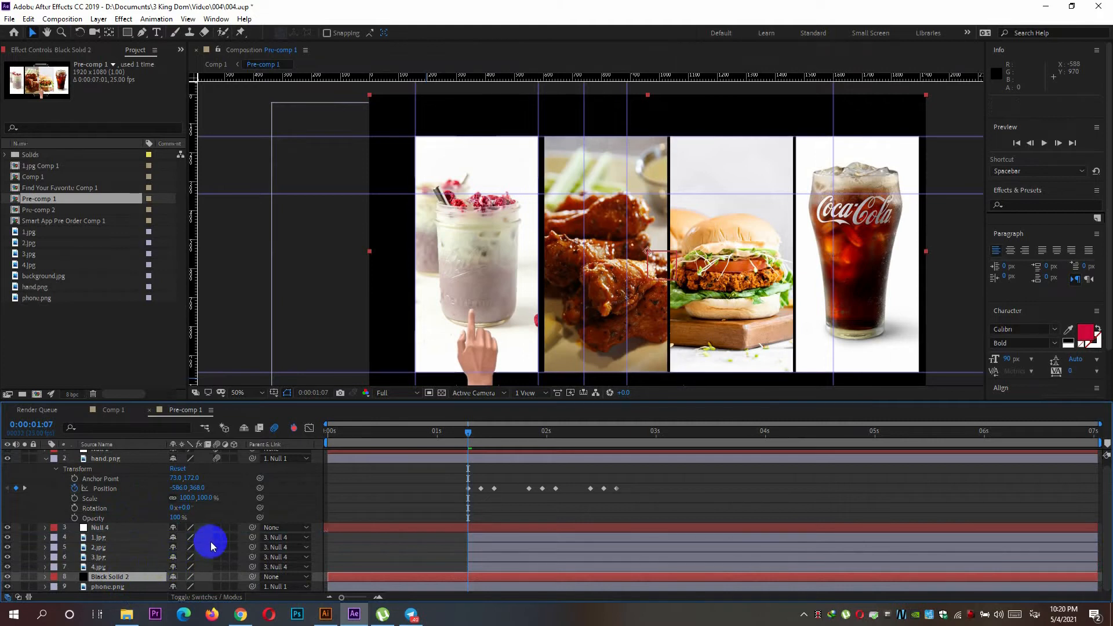
Mask the black solid with a rectangle covering the phone's screen area and trim its start to 0:00:01:07.
click(129, 33)
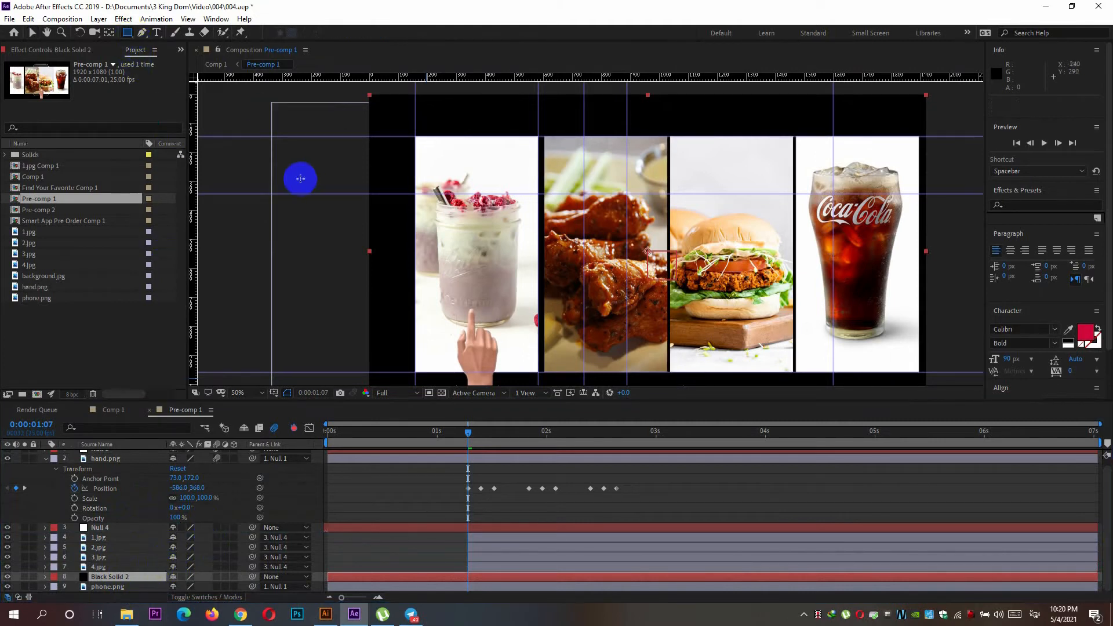
drag(415, 136, 541, 373)
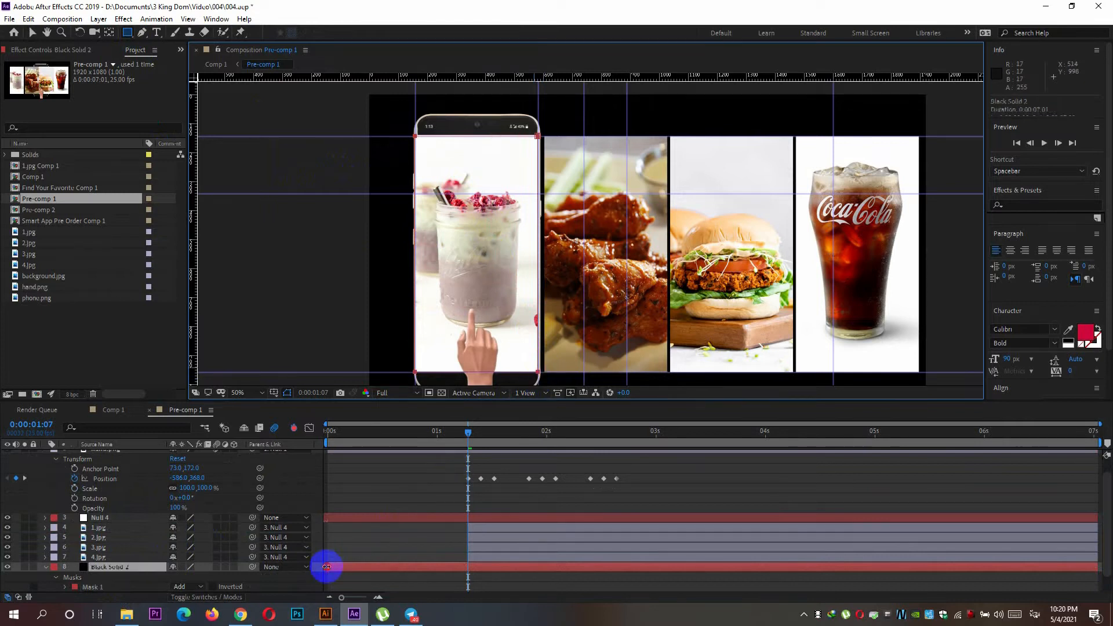
click(409, 569)
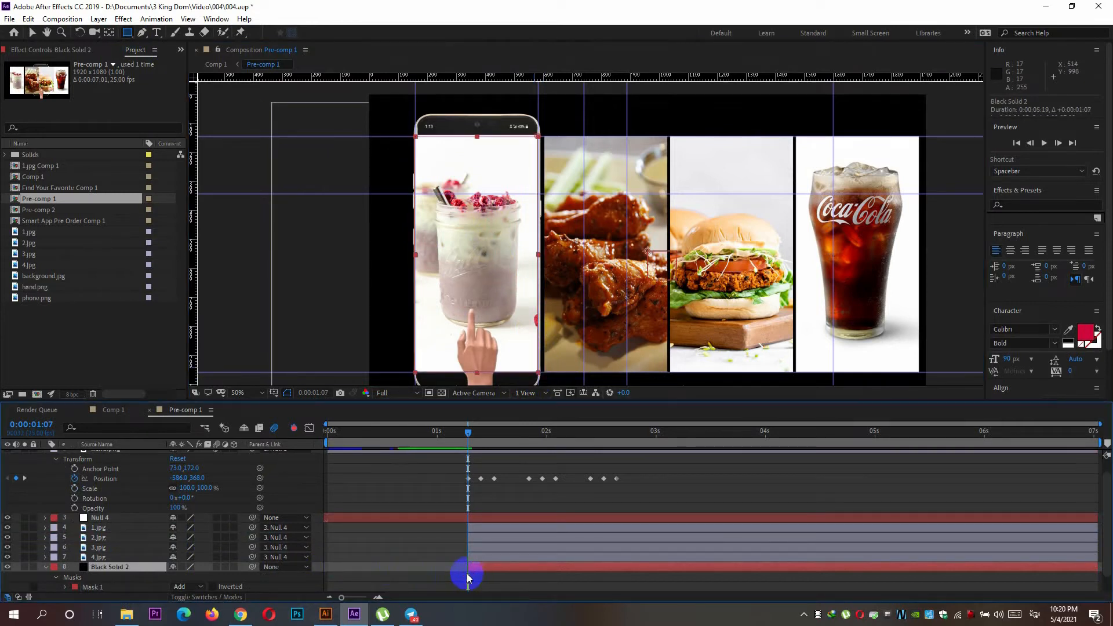
Check the masked screen background in Comp 1 and play back the swipe animation in Pre-comp 1.
click(116, 410)
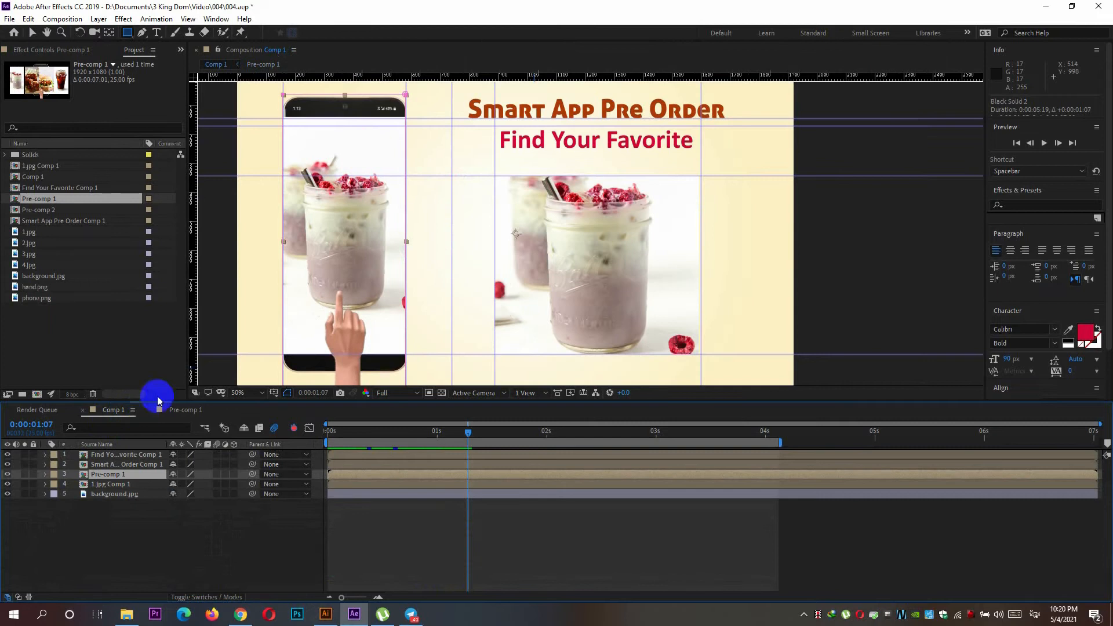
mouse_move(471, 430)
mouse_down()
mouse_move(658, 437)
mouse_move(472, 430)
mouse_up()
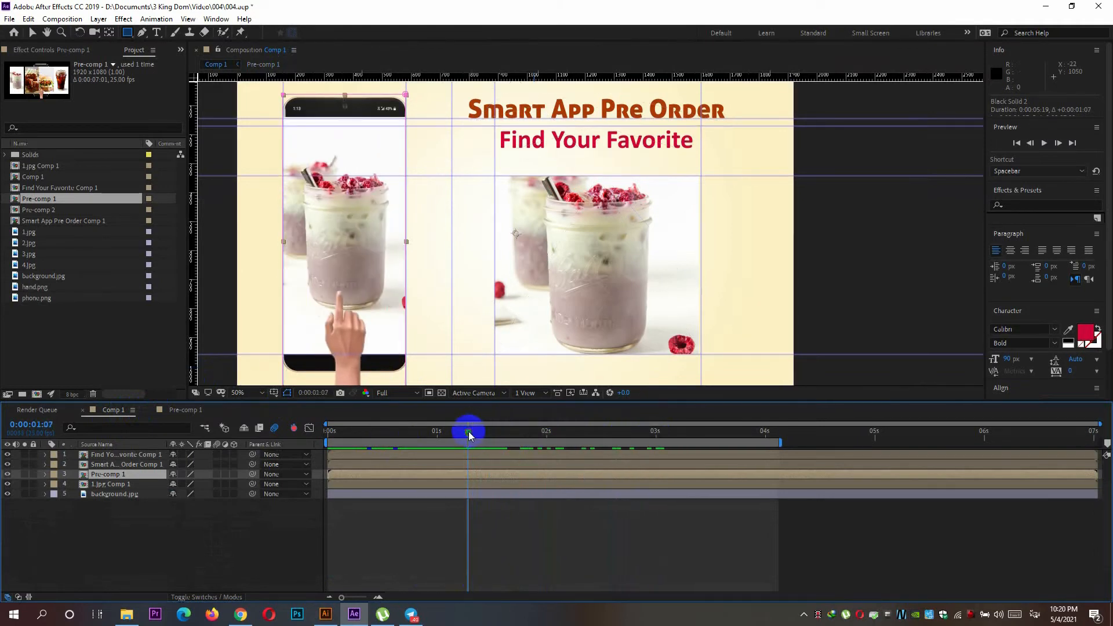
click(177, 410)
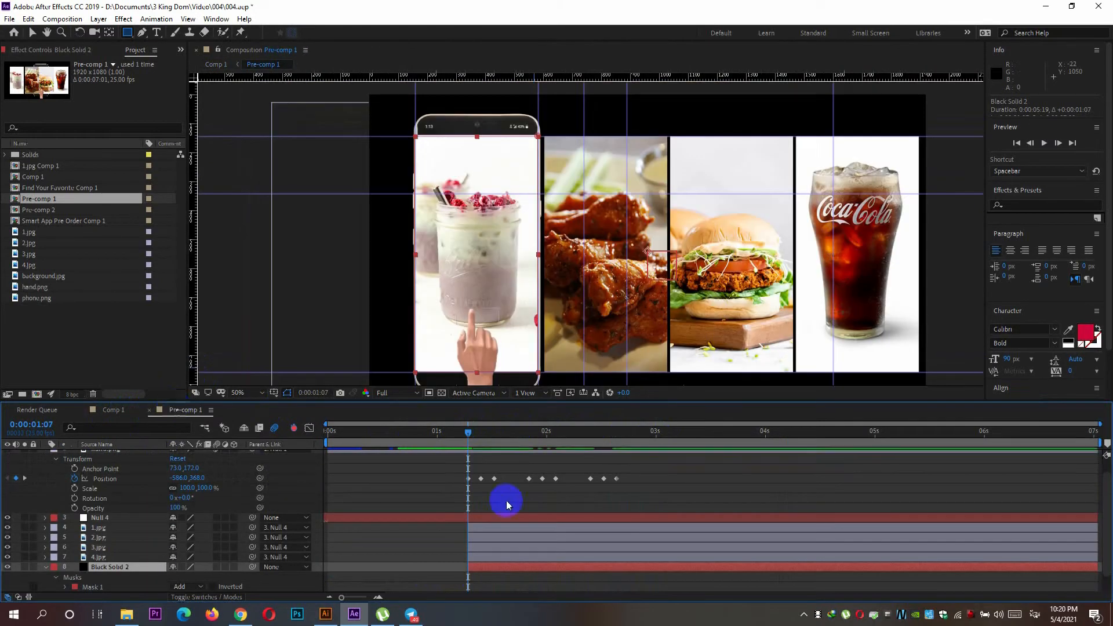
key(space)
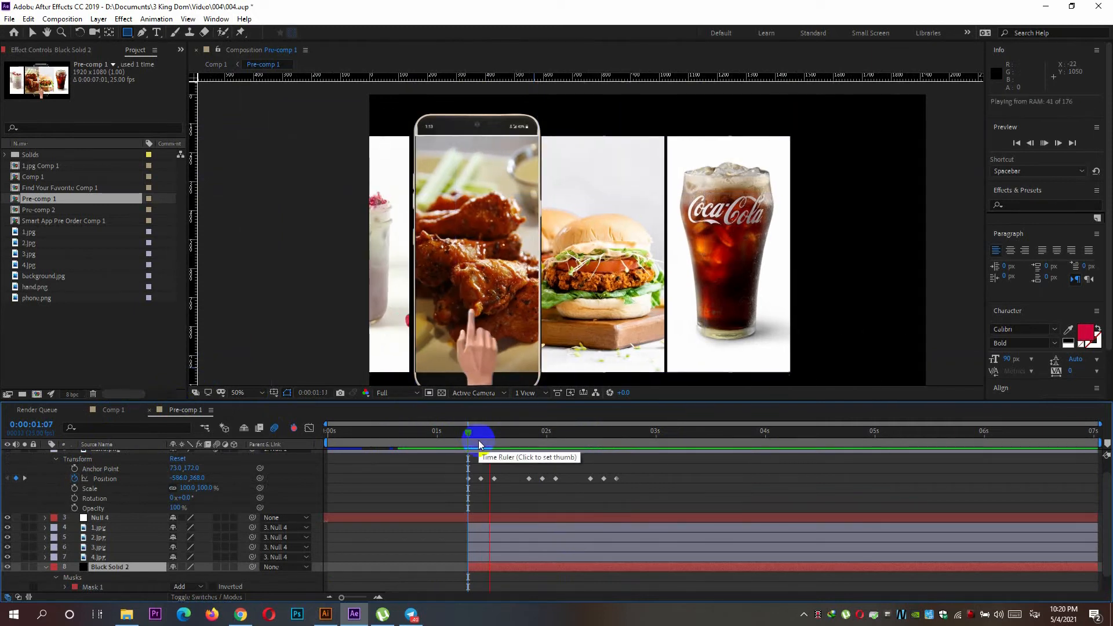
key(space)
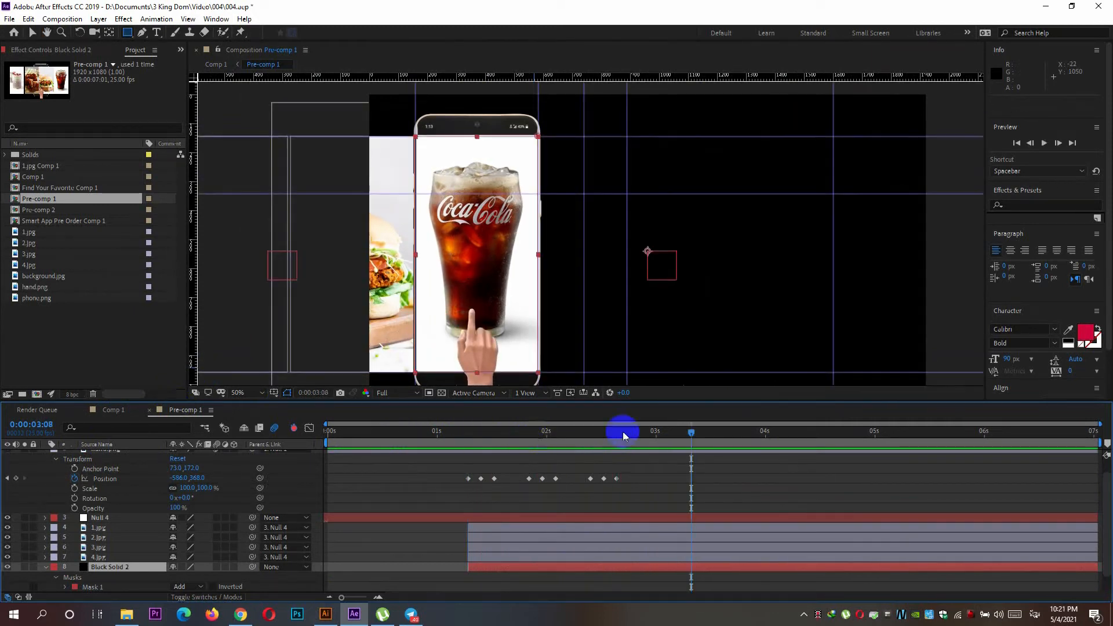
Return the current time to 0:00:01:07 and collapse the hand.png layer's properties.
drag(694, 433, 468, 444)
click(174, 479)
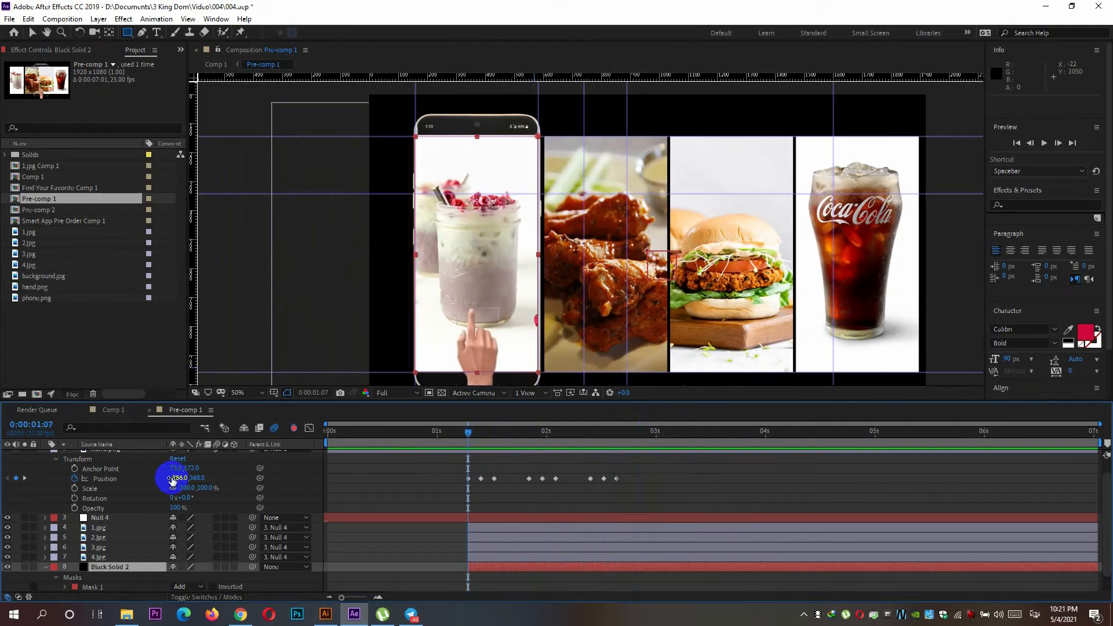
scroll(99, 492, up, 1)
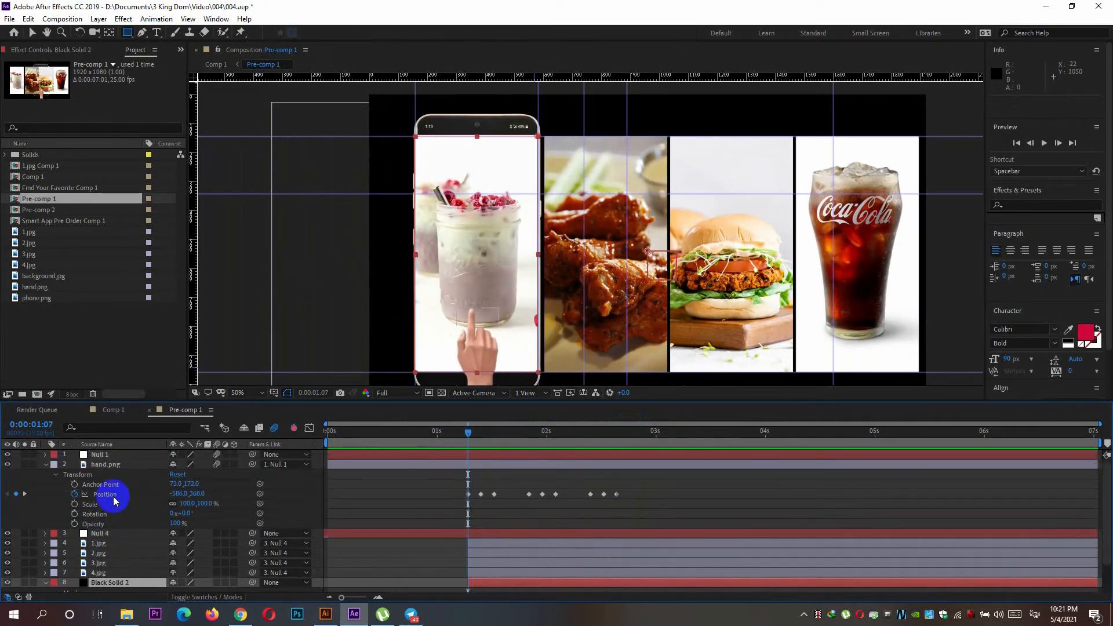
click(44, 465)
Open the nested 1.jpg Comp 1 composition from Comp 1.
click(111, 411)
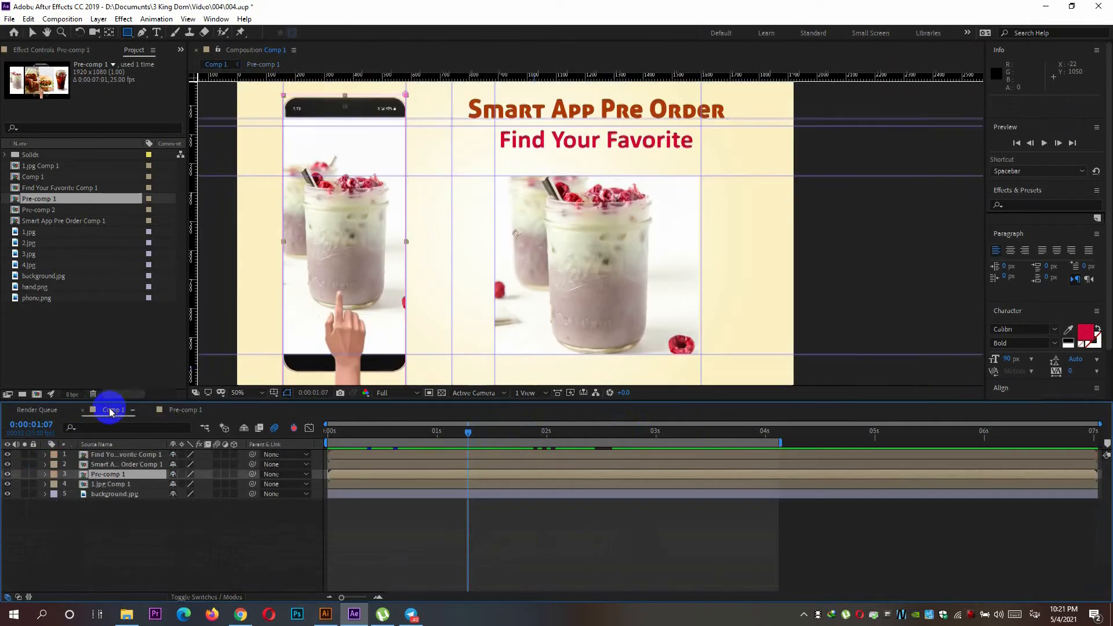
click(111, 486)
double_click(110, 486)
click(294, 499)
Add a Position keyframe to Null 3 at 0:00:01:07 without changing its position.
drag(468, 432, 401, 432)
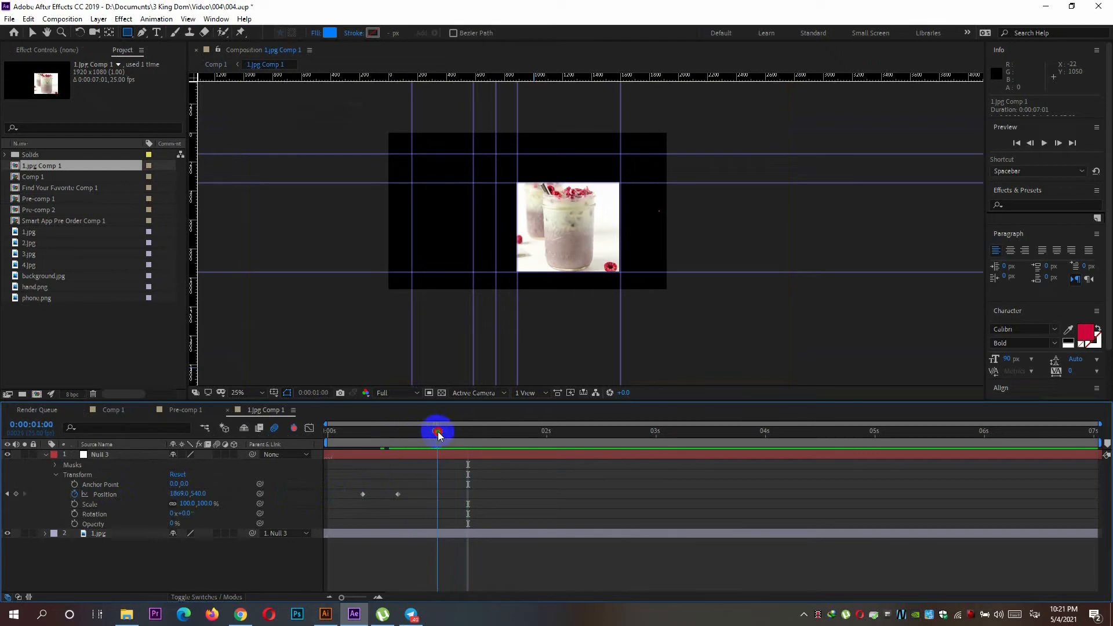
click(1059, 143)
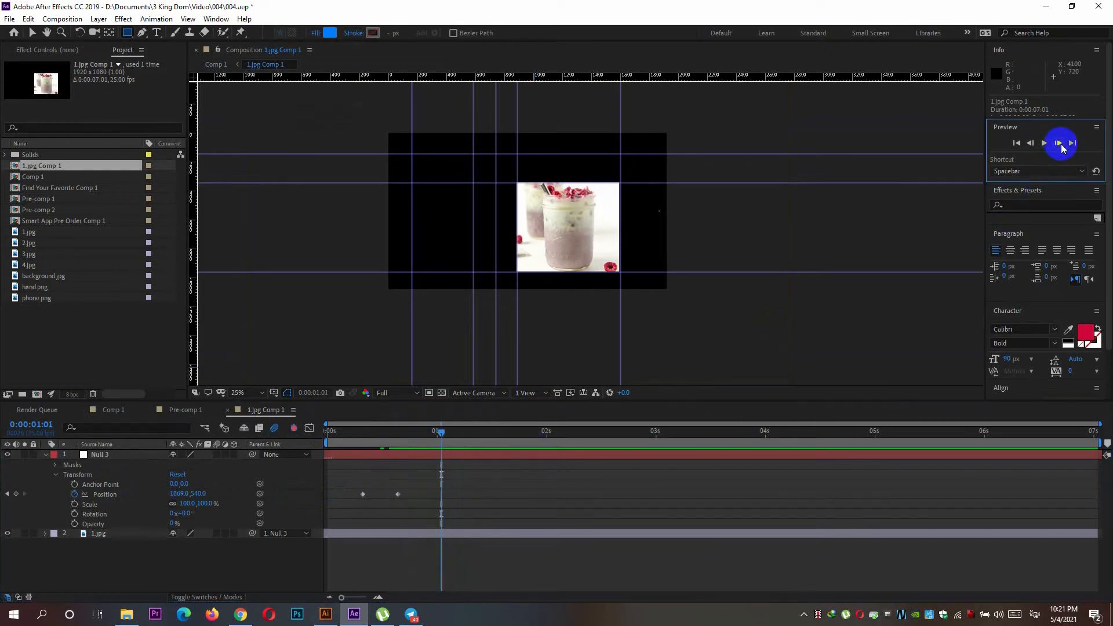
click(1059, 144)
click(1059, 144)
click(1059, 144)
click(1059, 144)
click(1060, 143)
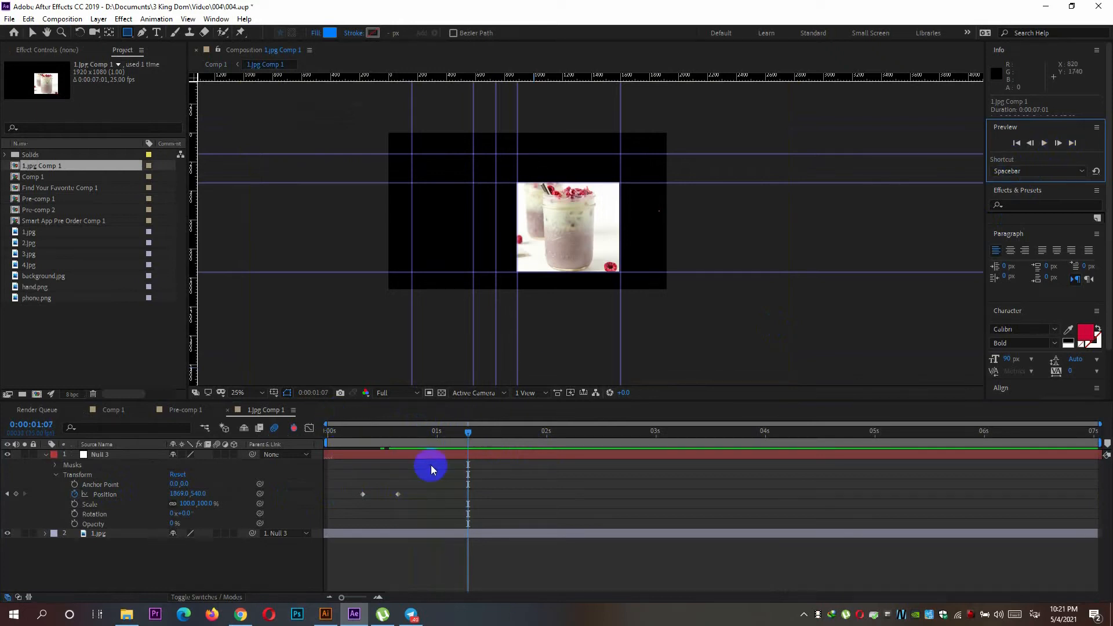
click(16, 494)
click(469, 444)
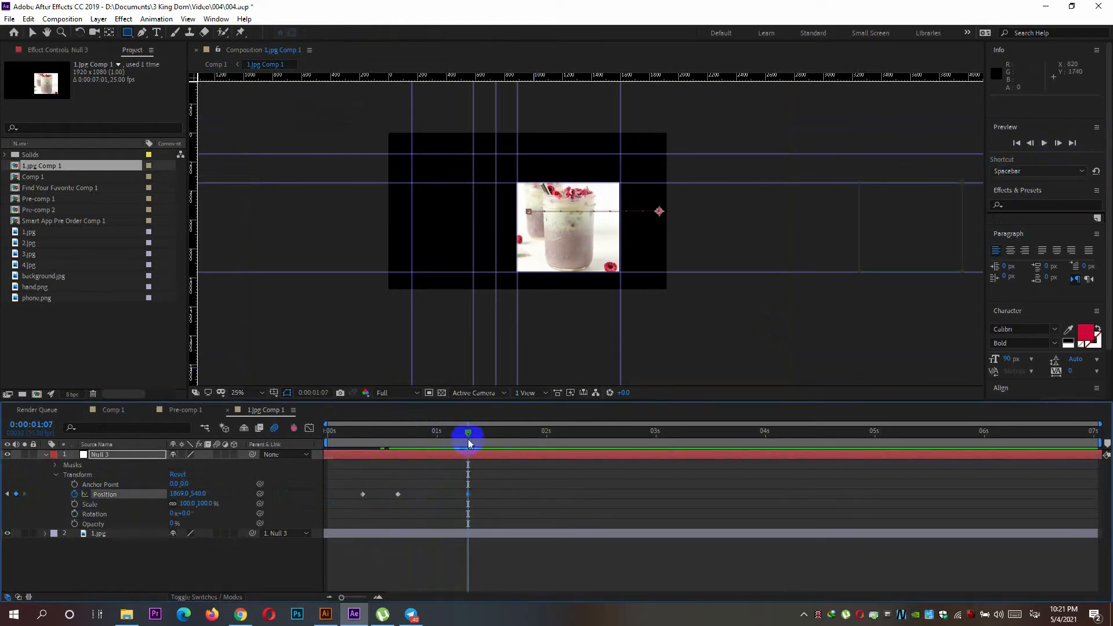
Add a Position keyframe to Null 3 at 0:00:01:13, keeping the same position.
mouse_move(469, 433)
mouse_down()
mouse_move(298, 437)
mouse_move(470, 453)
mouse_up()
click(1057, 143)
click(1057, 143)
click(1057, 143)
click(1057, 143)
click(1057, 143)
click(1056, 144)
click(16, 494)
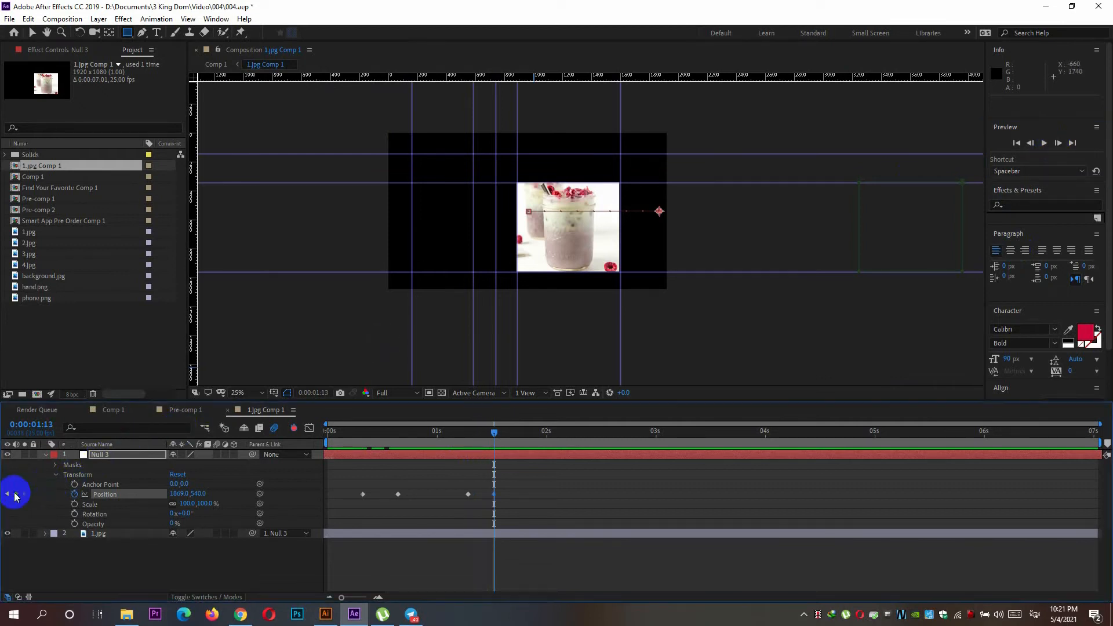
Add a Position keyframe to Null 3 at 0:00:01:21 with the same position.
click(1057, 144)
click(1058, 144)
click(1057, 144)
click(1057, 144)
click(1058, 144)
click(1058, 144)
click(1057, 143)
click(1058, 144)
click(77, 483)
click(16, 495)
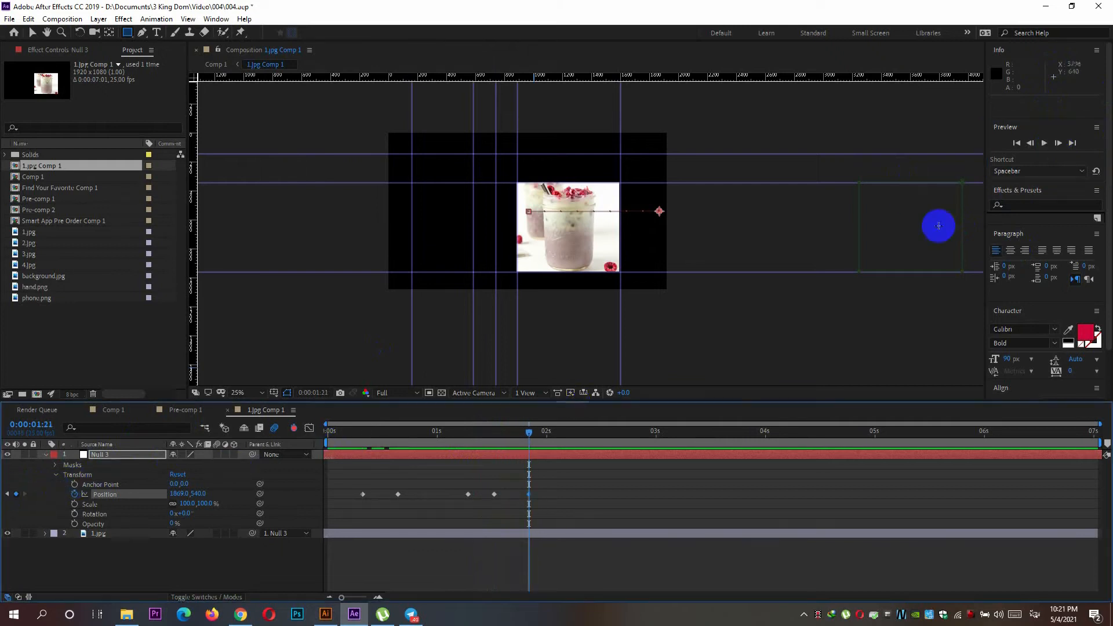
Add a Position keyframe to Null 3 at 0:00:02:02 with the same position.
click(1057, 144)
click(1058, 143)
click(1058, 144)
click(1057, 144)
click(1056, 144)
click(16, 494)
Add a Position keyframe to Null 3 at 0:00:02:10 with the same position.
click(1057, 143)
click(1057, 143)
click(1057, 144)
click(1058, 144)
click(1058, 144)
click(1059, 143)
click(1058, 144)
Add a Position keyframe to Null 3 at 0:00:02:16 with the same position.
click(1058, 143)
click(16, 494)
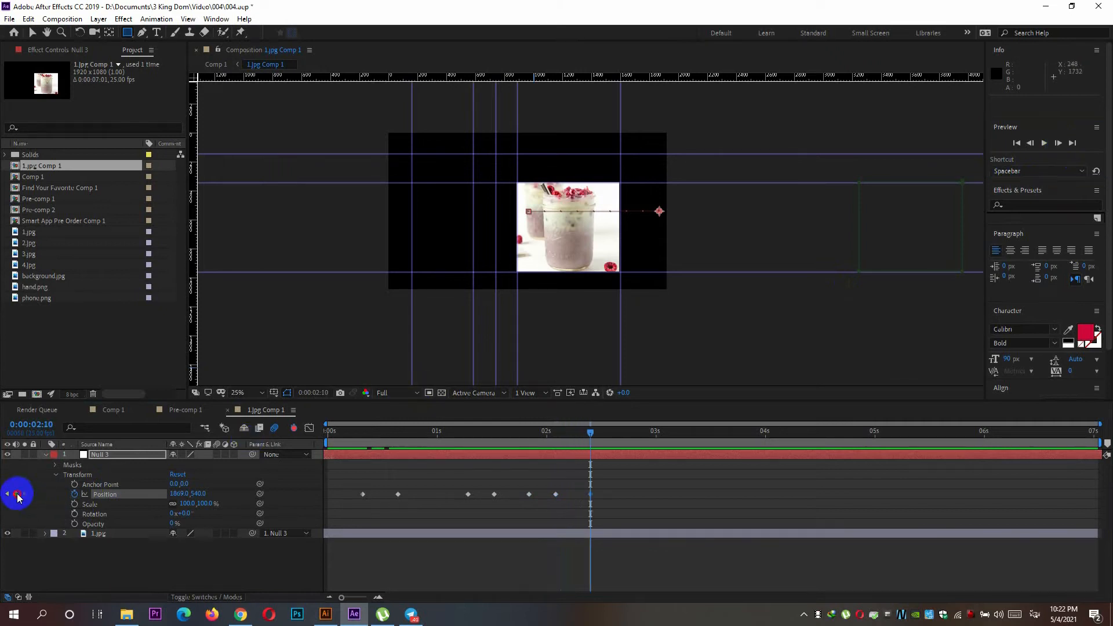
click(1059, 144)
click(1058, 143)
click(1059, 144)
click(1059, 144)
click(1059, 144)
click(1058, 143)
click(16, 494)
Set the current time to 0:00:01:13 and add 2.jpg, 3.jpg and 4.jpg as layers below 1.jpg in 1.jpg Comp 1.
drag(617, 431, 465, 471)
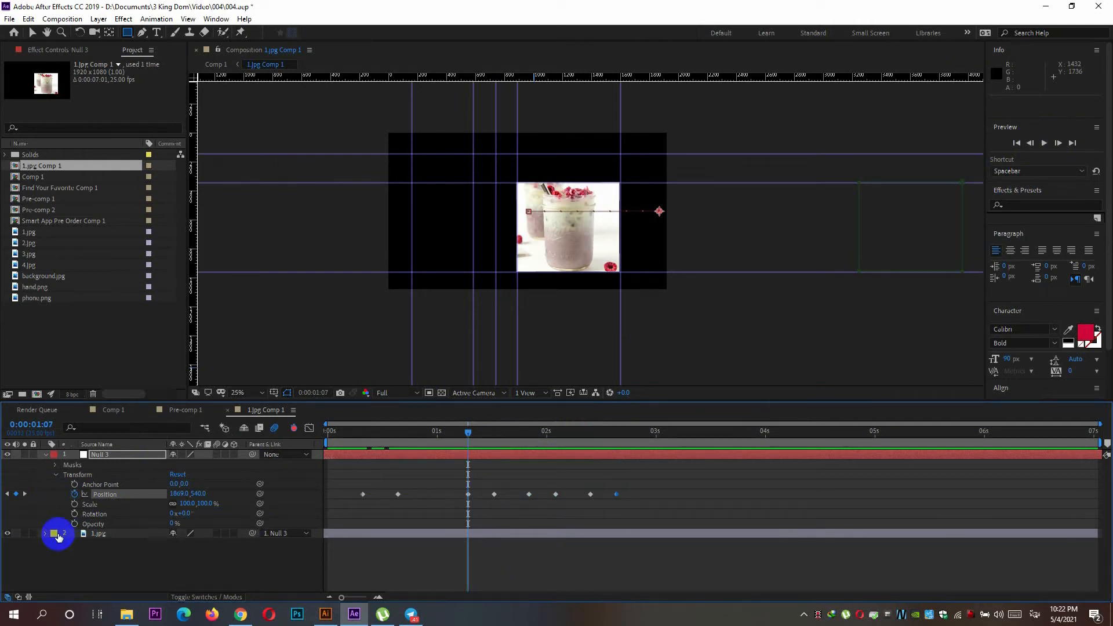
click(471, 489)
drag(468, 432, 504, 465)
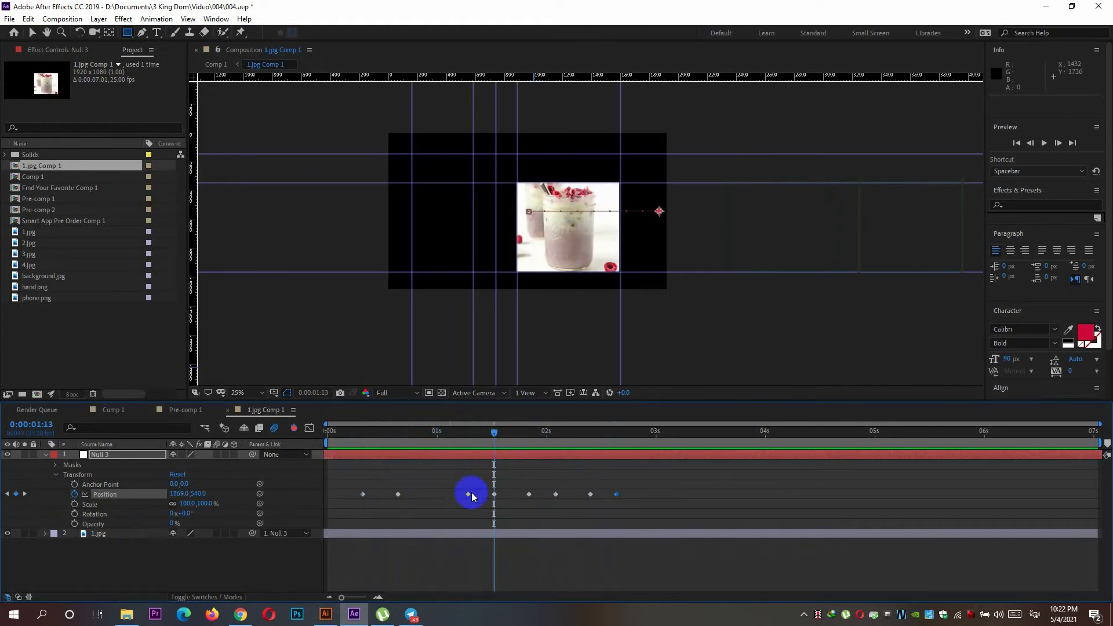
click(32, 243)
drag(33, 244, 32, 555)
click(23, 255)
drag(23, 258, 27, 553)
click(28, 265)
drag(27, 265, 33, 571)
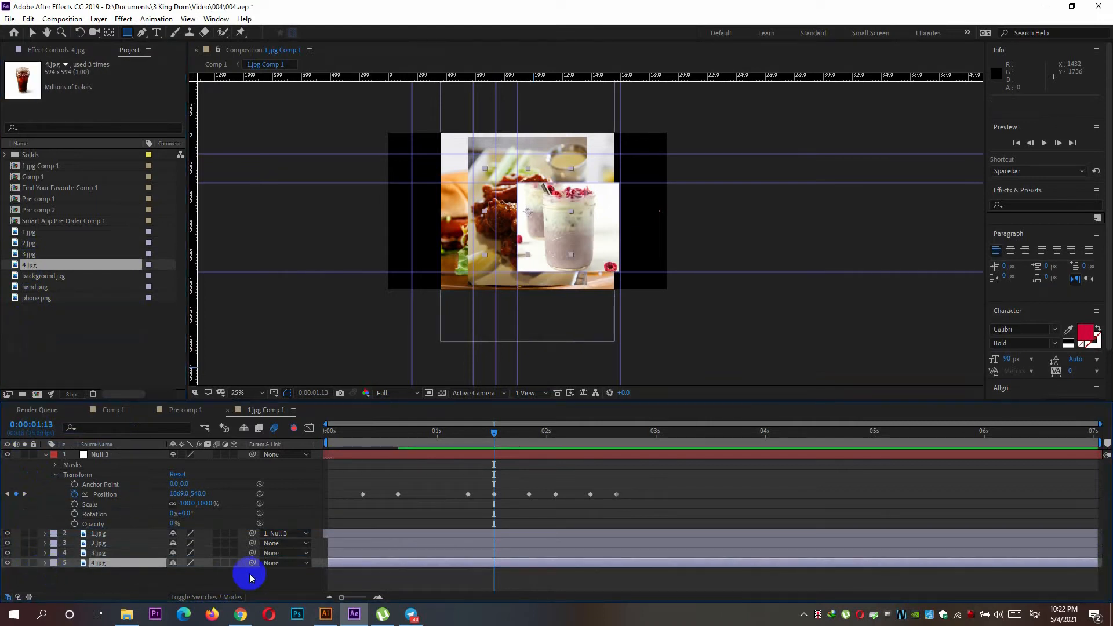
Parent the 2.jpg, 3.jpg and 4.jpg layers to Null 3.
click(290, 545)
click(275, 552)
click(251, 543)
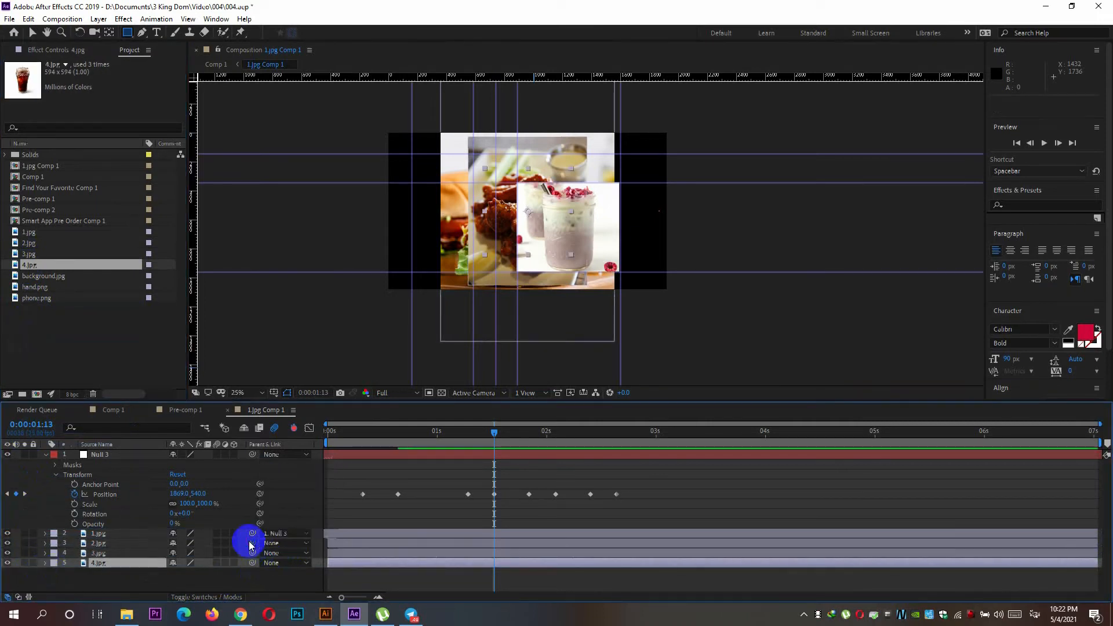
click(120, 543)
ctrl+click(120, 553)
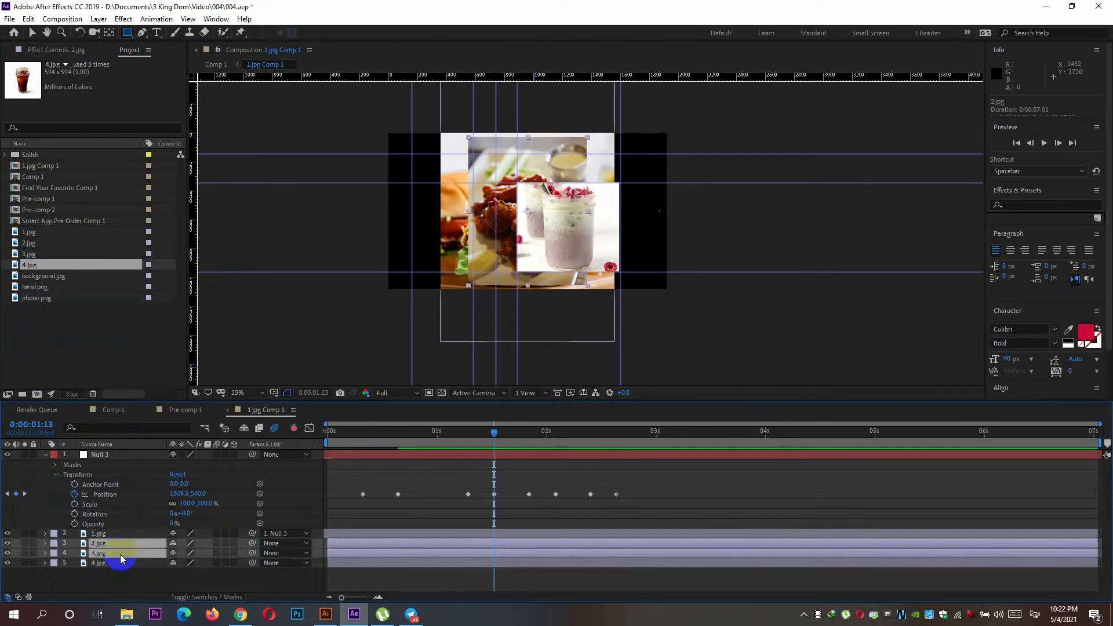
ctrl+click(120, 561)
drag(252, 545, 93, 457)
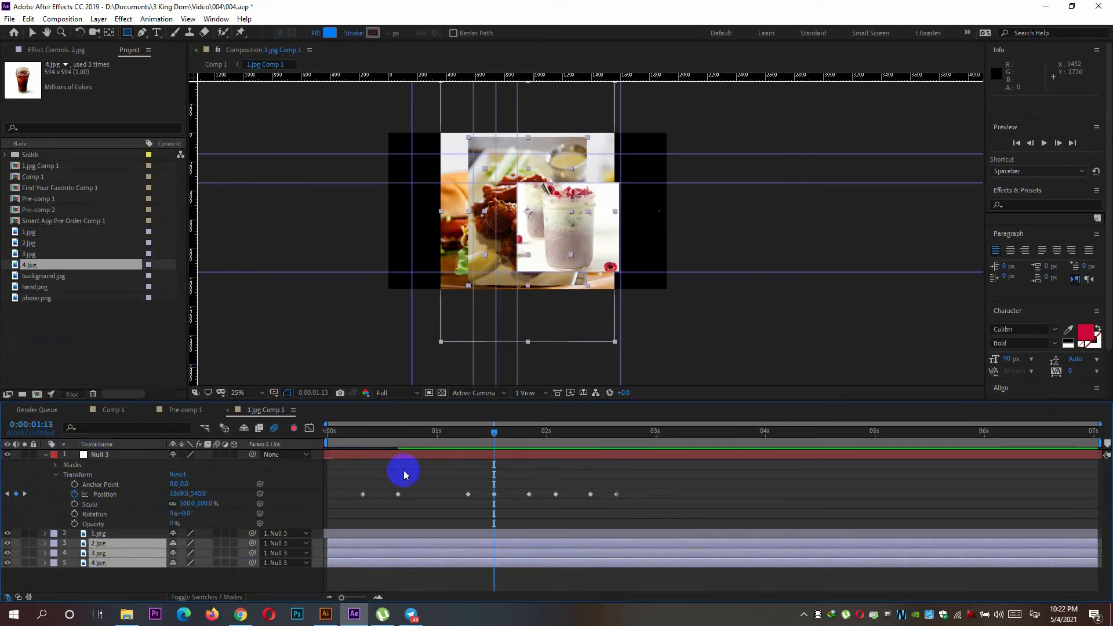
Hide the 1.jpg, 3.jpg and 4.jpg layers, leaving only 2.jpg visible.
click(7, 543)
click(8, 572)
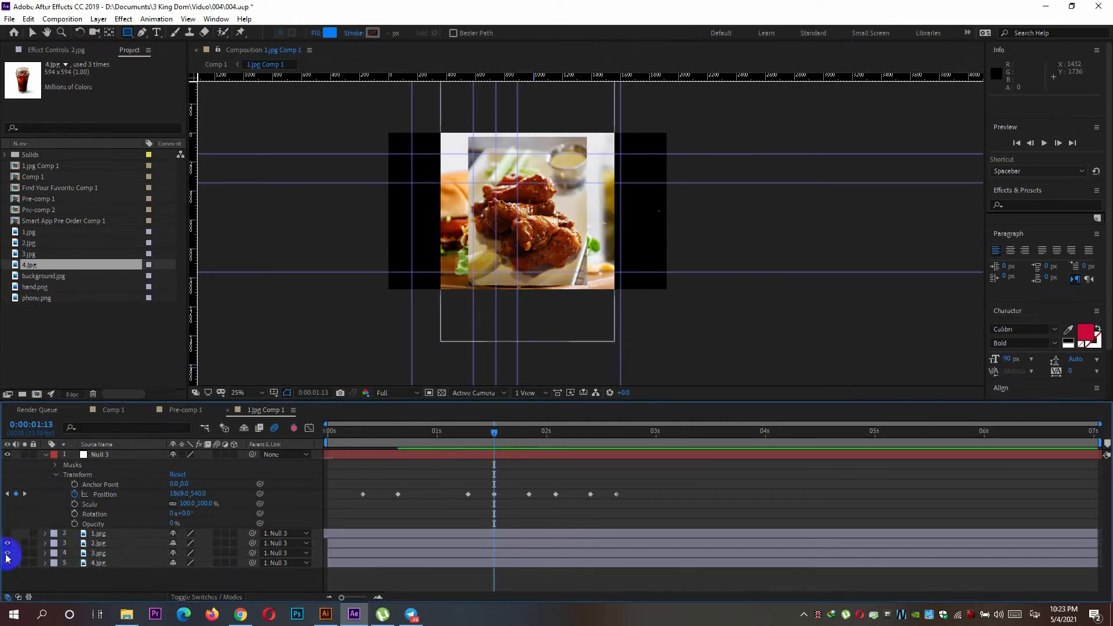
click(7, 553)
click(7, 563)
Move 2.jpg over the central guide rectangle, to a position of about -623.5, 0.
key(v)
drag(563, 211, 589, 223)
key(Left)
key(Left)
key(Left)
key(Left)
key(Left)
key(Left)
key(Left)
key(Left)
key(Left)
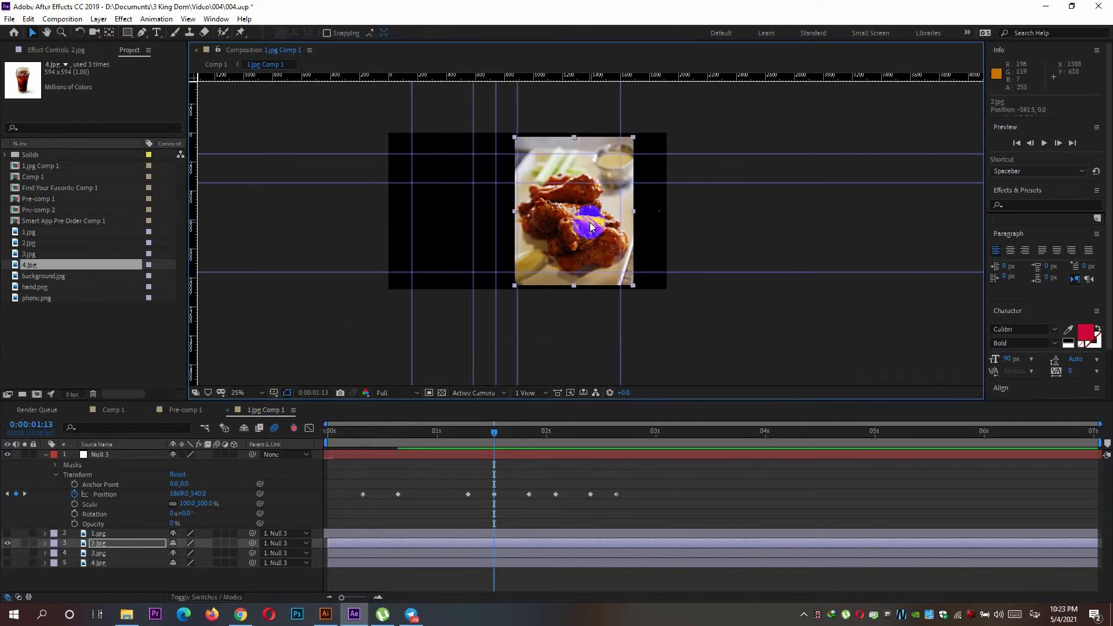
key(Left)
key(Left)
key(Left)
key(Left)
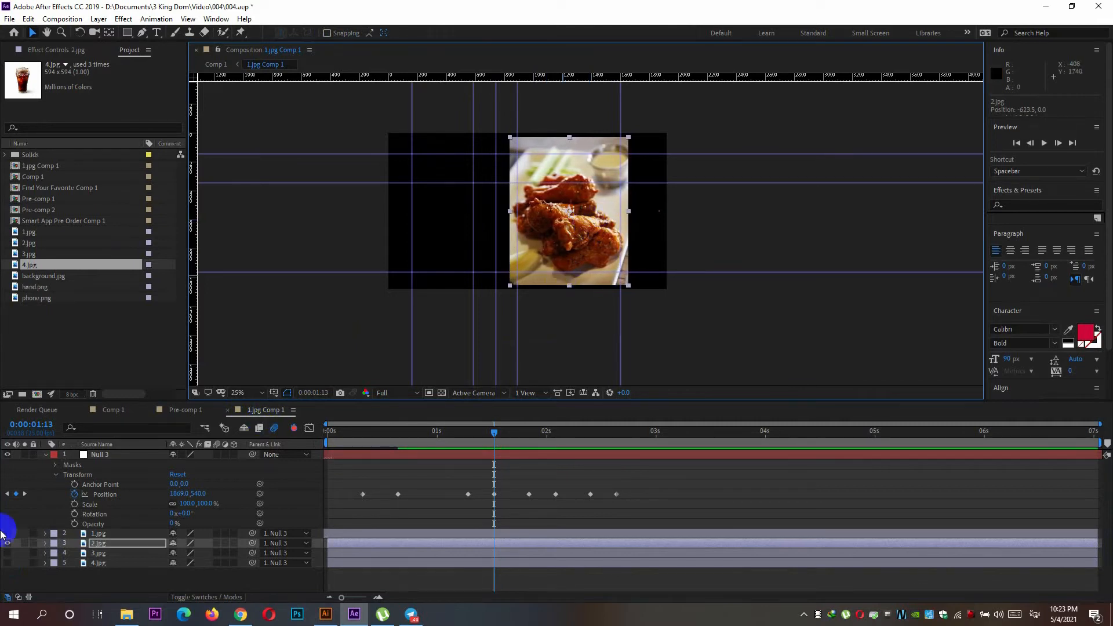
Scale 2.jpg down to 90% so that it just covers the guide rectangle.
click(45, 543)
scroll(194, 553, down, 1)
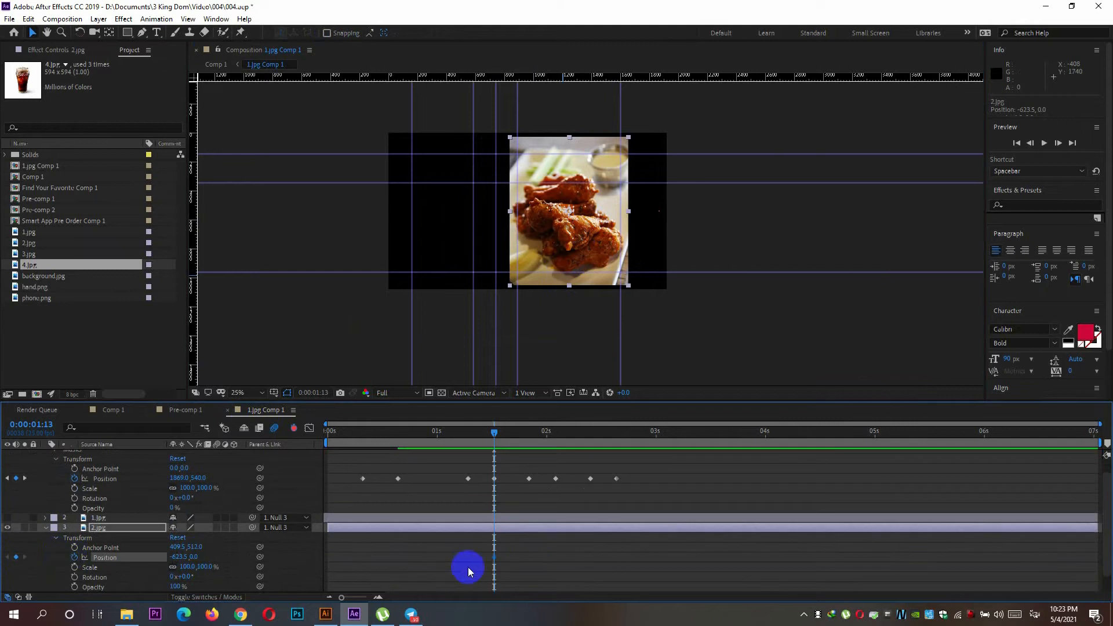
drag(186, 568, 184, 568)
scroll(564, 275, up, 2)
drag(507, 203, 514, 243)
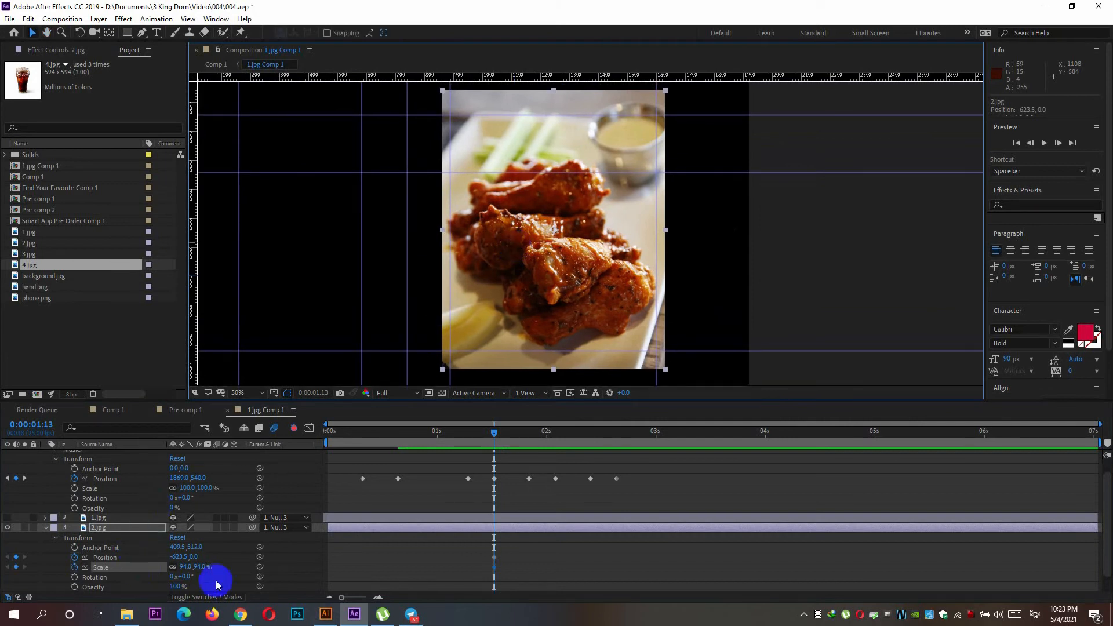
drag(186, 568, 185, 568)
Draw a rectangular mask on 2.jpg that follows the guides around the image frame.
click(127, 32)
drag(450, 172, 655, 349)
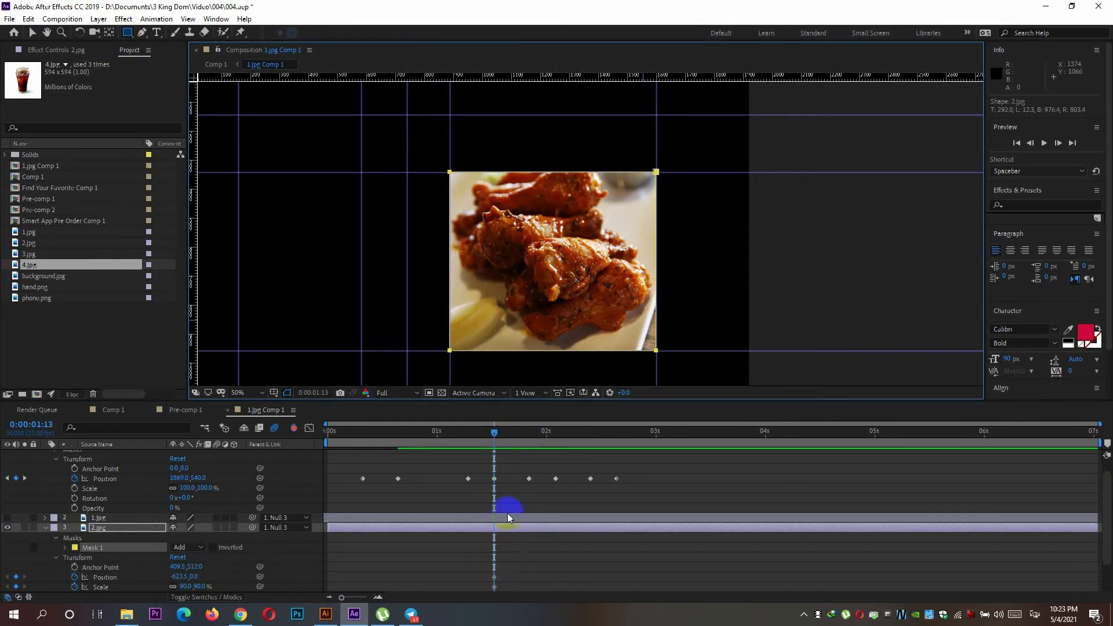
mouse_move(494, 435)
mouse_down()
mouse_move(467, 435)
mouse_move(496, 445)
mouse_up()
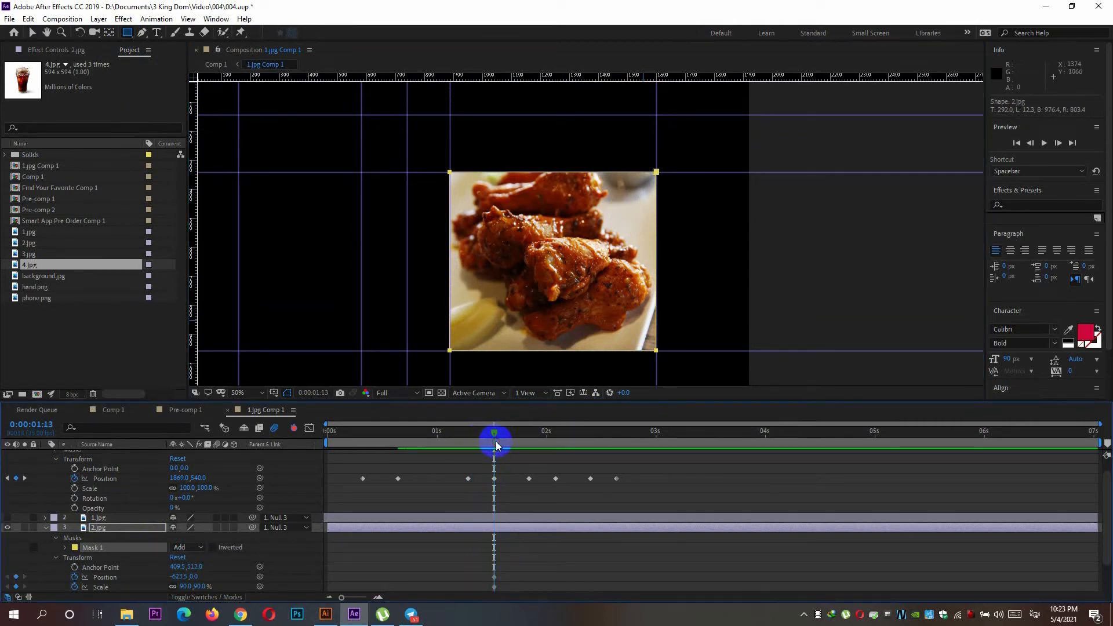
Delete the Position and Scale keyframes of 2.jpg at 0:00:01:13.
scroll(499, 522, down, 2)
drag(490, 525, 504, 563)
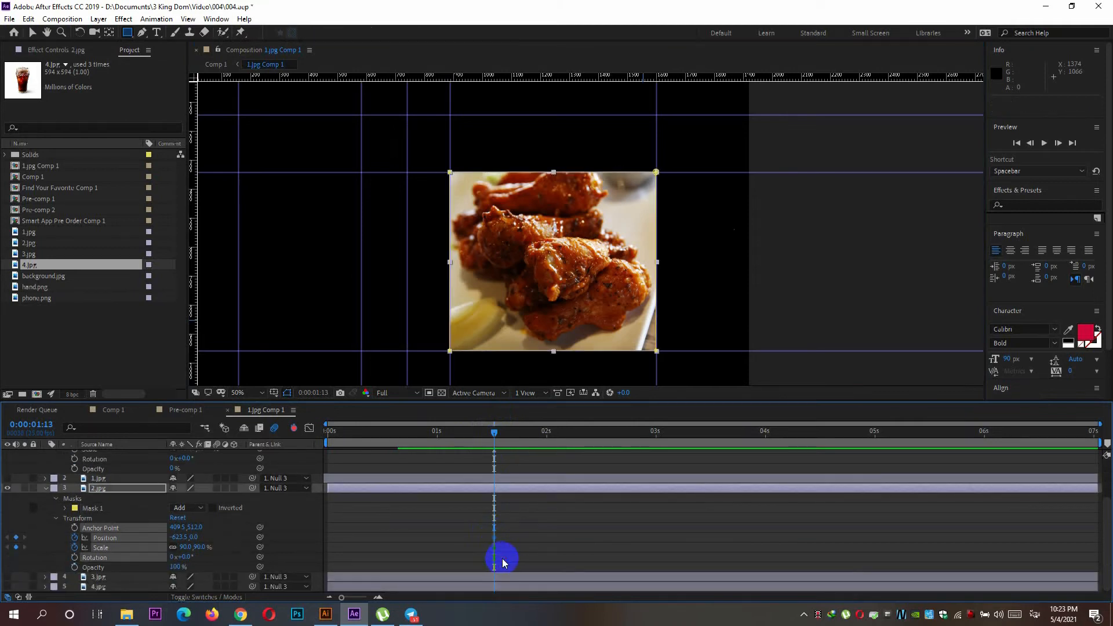
key(Delete)
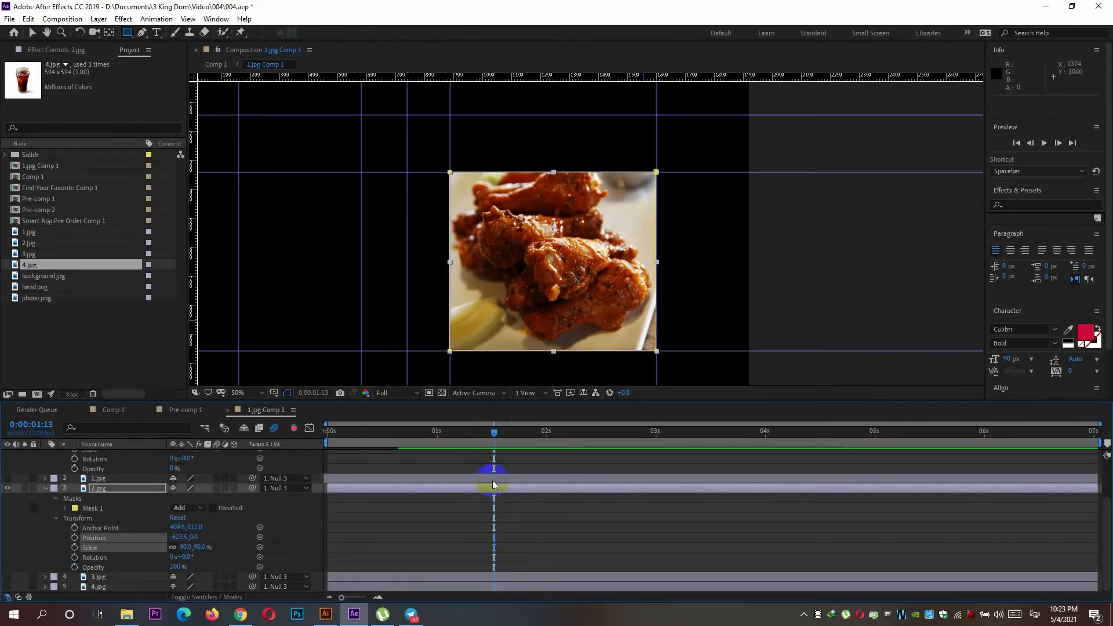
scroll(494, 486, up, 3)
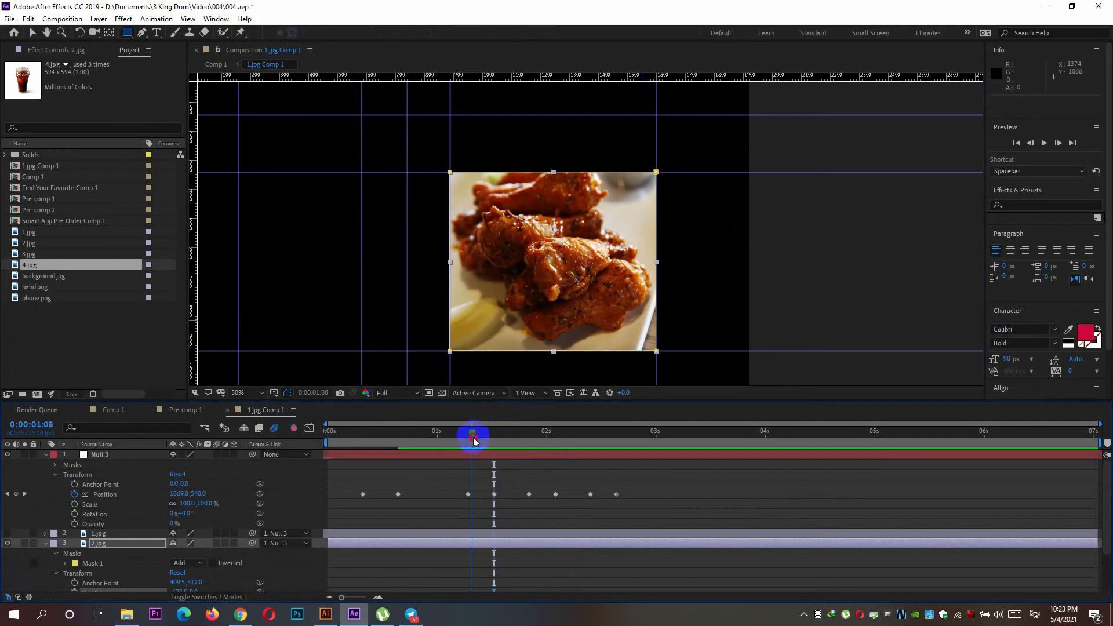
Set the current time to 0:00:01:07, hide and collapse 2.jpg, and show 3.jpg.
mouse_move(469, 442)
mouse_down()
mouse_move(496, 440)
mouse_move(468, 440)
mouse_up()
click(7, 543)
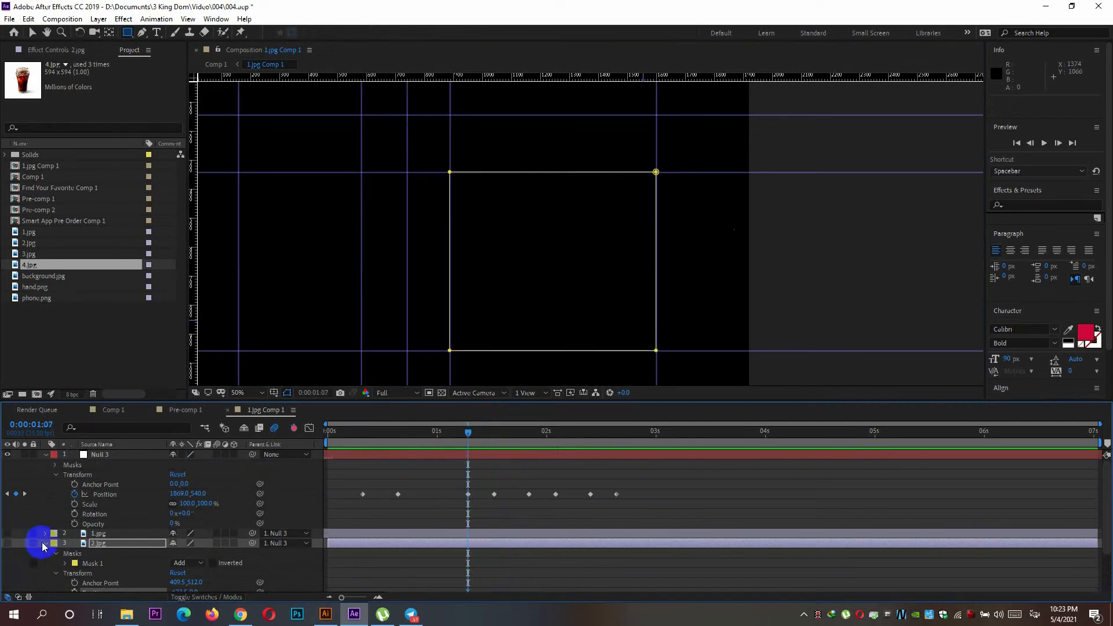
scroll(49, 545, down, 3)
click(45, 488)
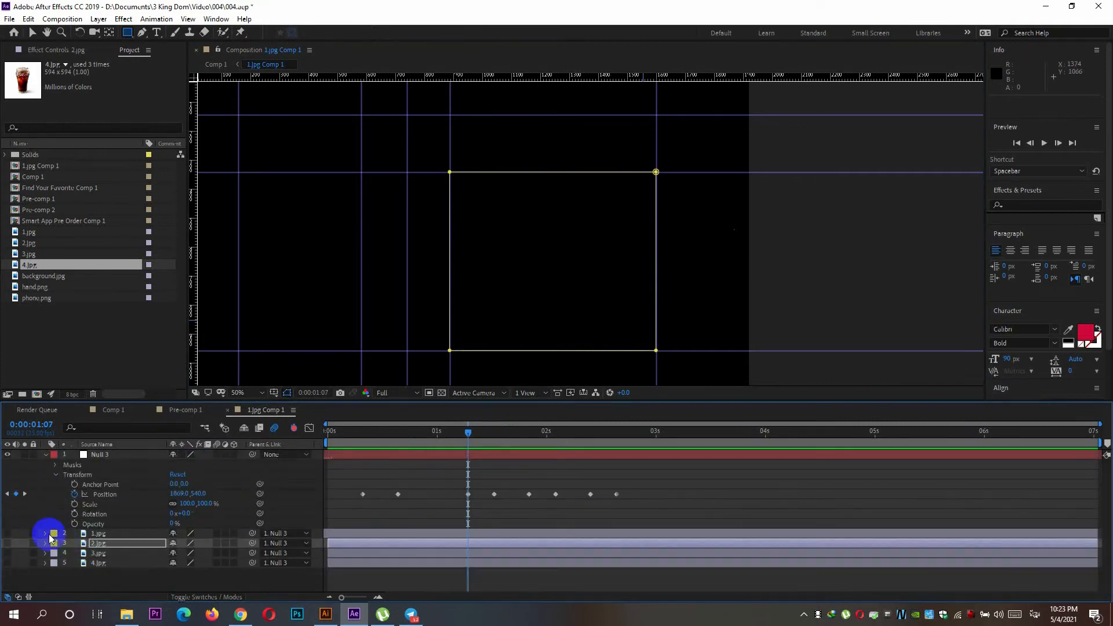
click(7, 553)
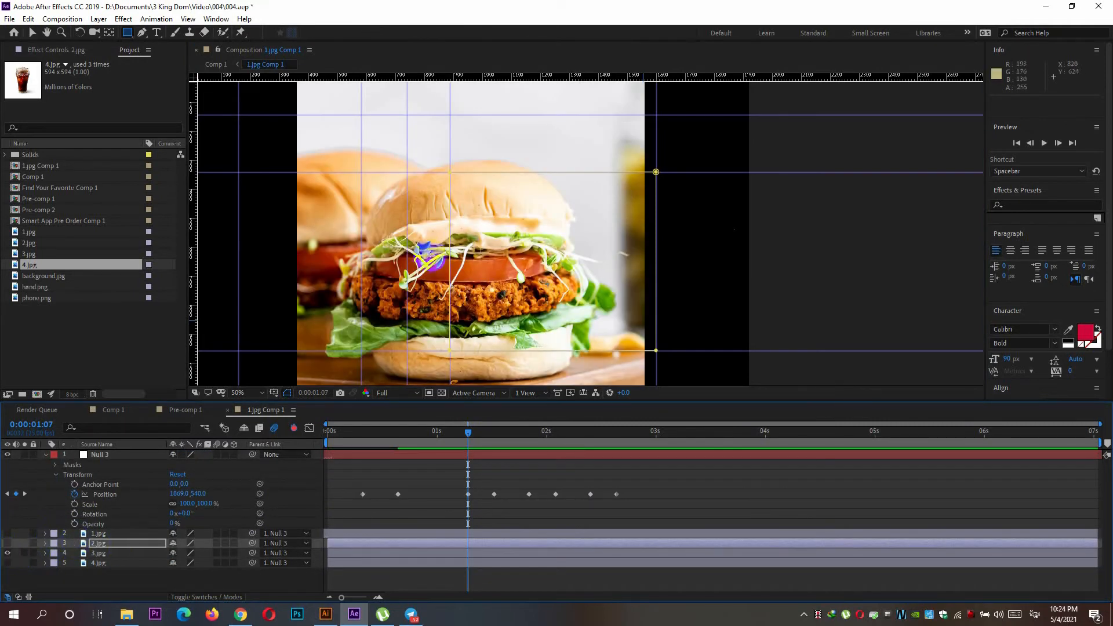
Scale 3.jpg to 65% and centre it over the guide rectangle at about -627, 10.
mouse_move(512, 226)
mouse_down()
mouse_move(574, 234)
mouse_move(578, 217)
mouse_up()
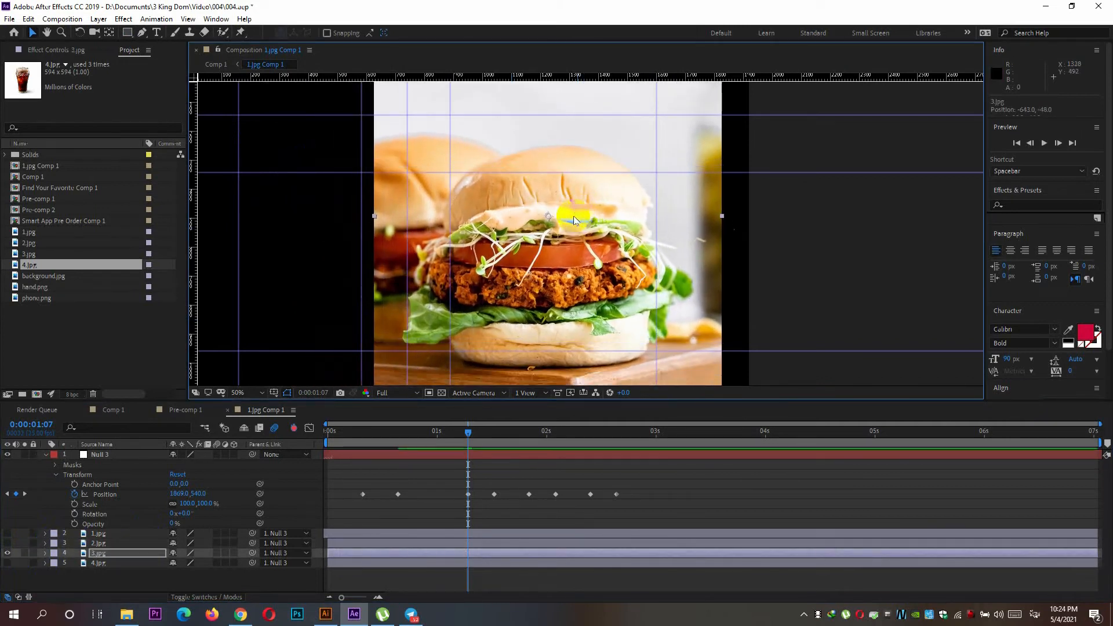
click(46, 555)
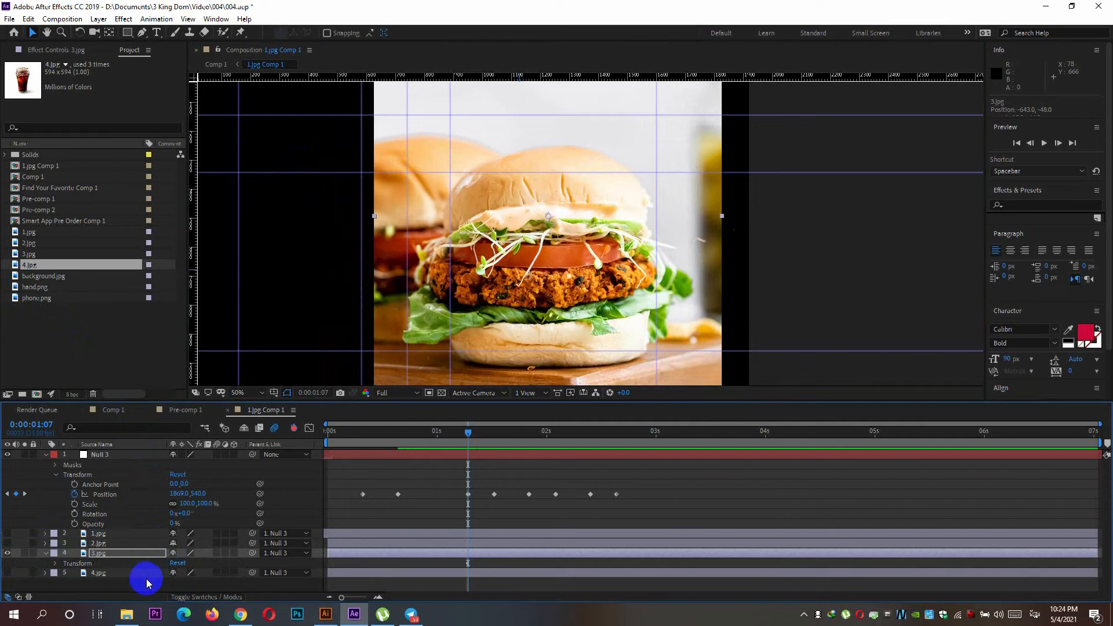
click(56, 563)
click(116, 557)
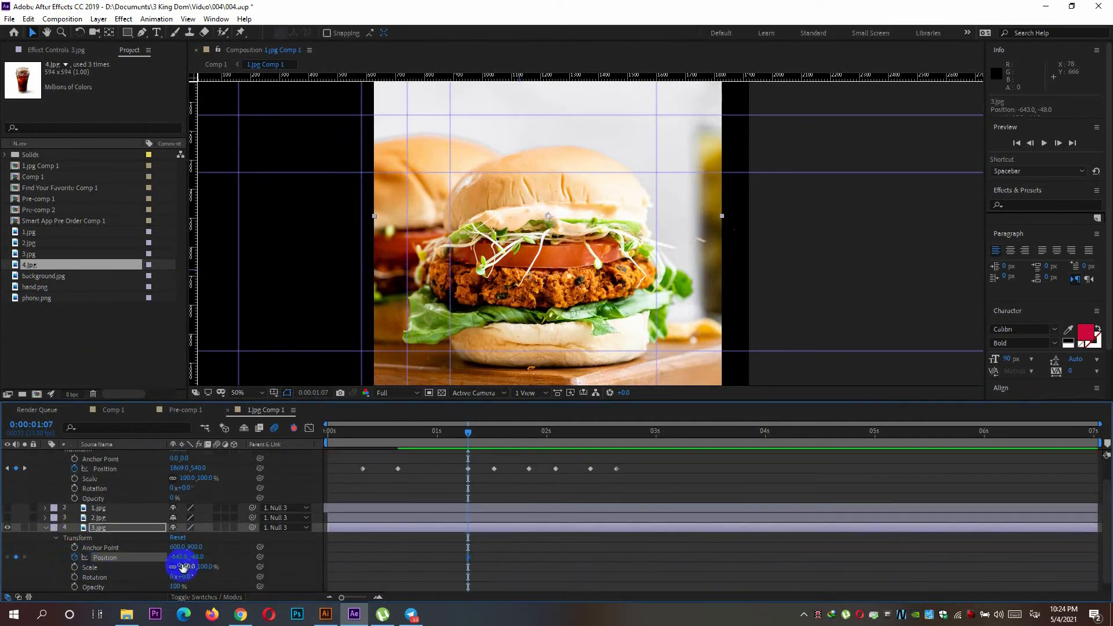
drag(187, 571, 167, 567)
drag(499, 280, 510, 298)
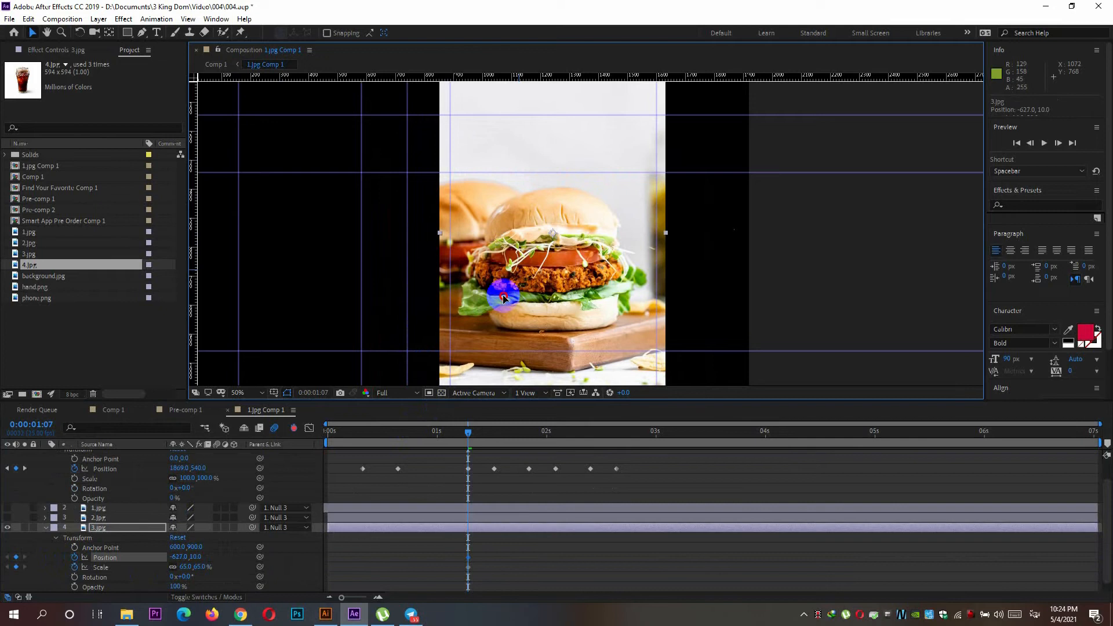
Mask 3.jpg with a rectangle along the guides and collapse its layer properties.
click(127, 33)
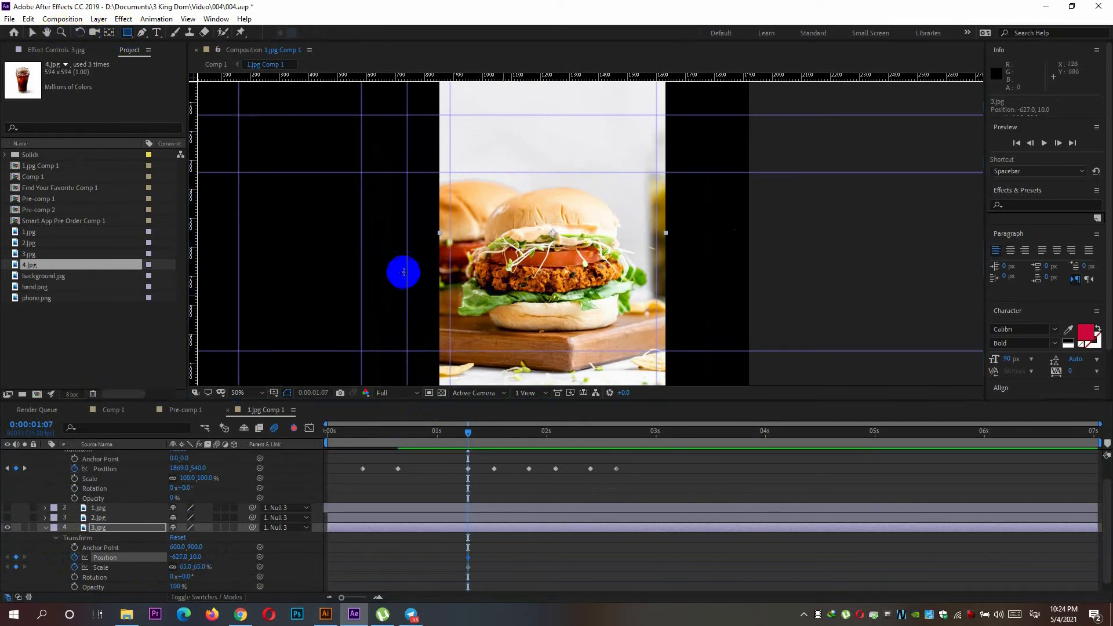
drag(451, 171, 655, 350)
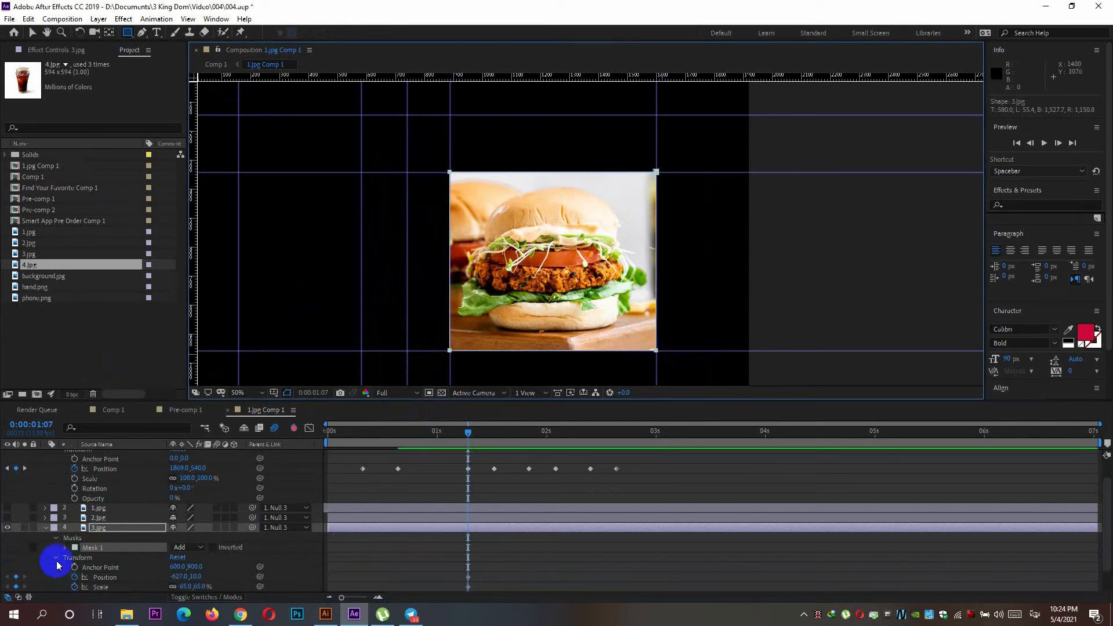
click(46, 528)
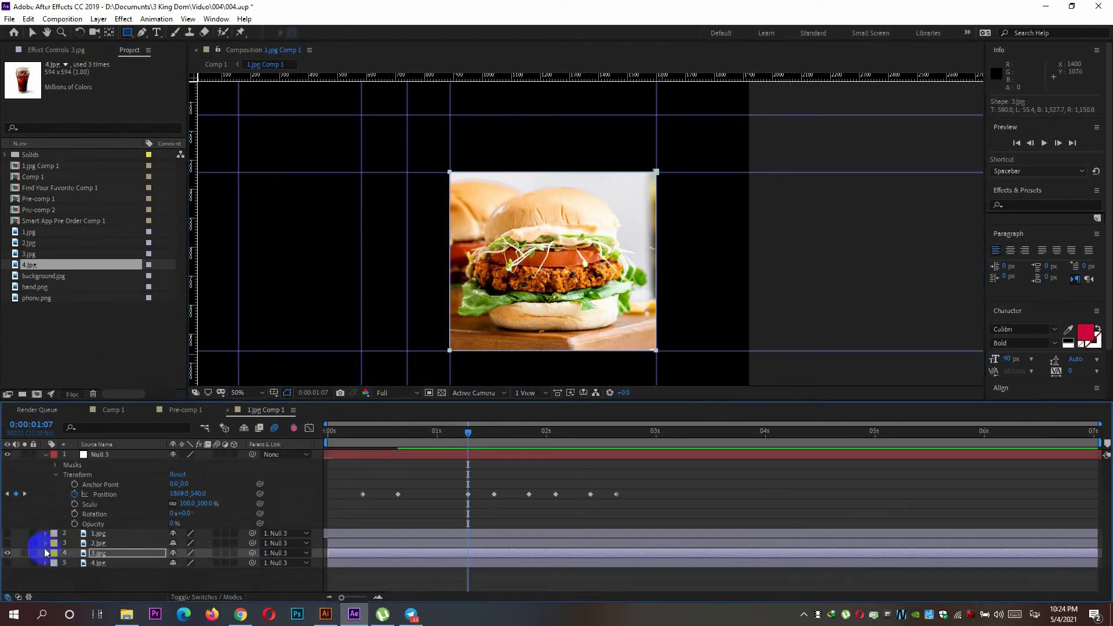
Hide 3.jpg, show 4.jpg and move it into the guide rectangle at about -617, 99.
click(7, 553)
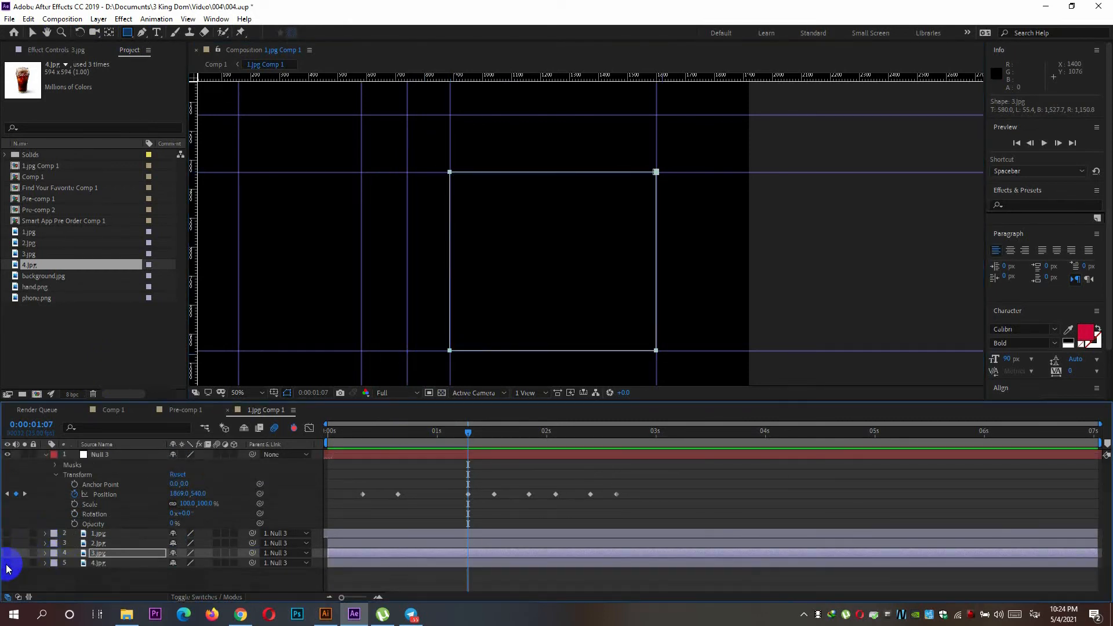
click(7, 563)
key(v)
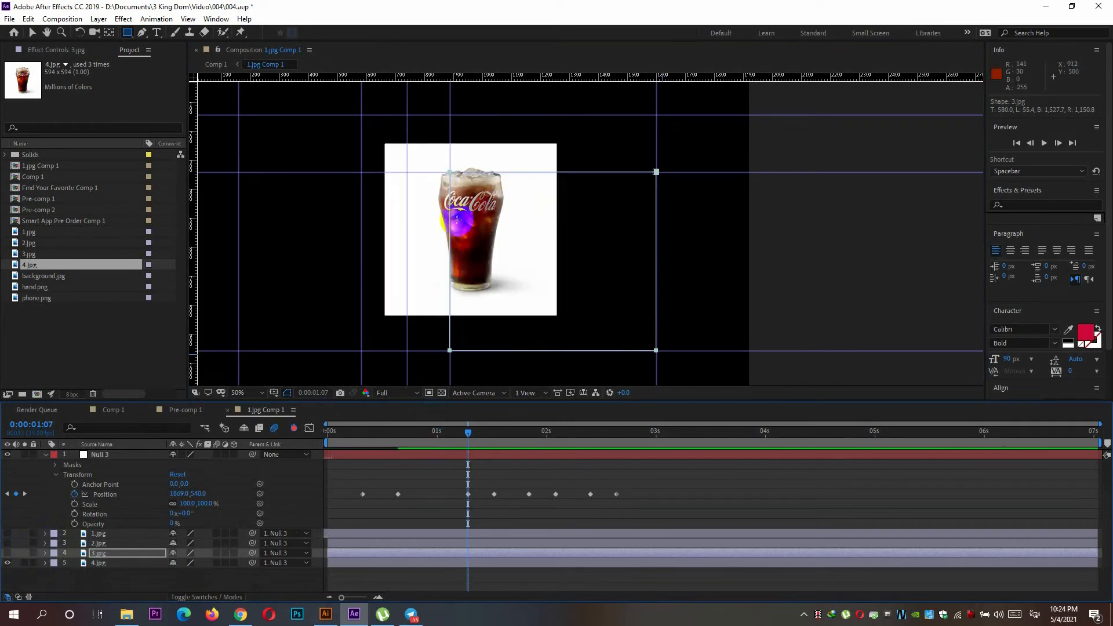
click(424, 195)
drag(425, 208, 504, 230)
Scale 4.jpg up to 125% so that it covers the guide rectangle.
click(45, 564)
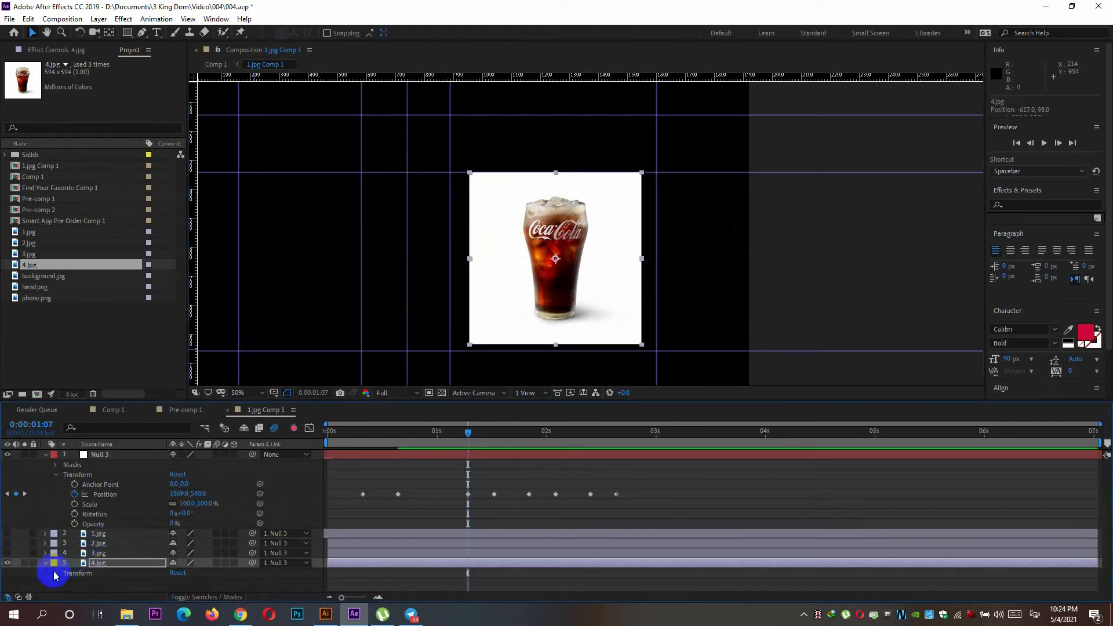
click(56, 573)
drag(184, 567, 188, 569)
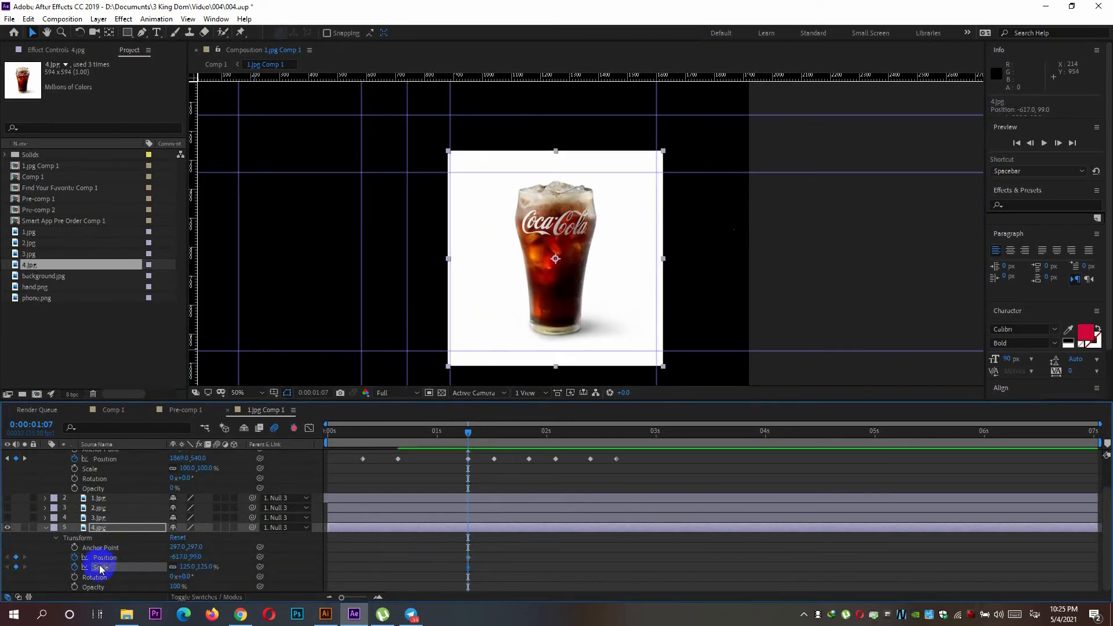
Mask 4.jpg with a rectangle along the guides and collapse its layer properties.
click(126, 32)
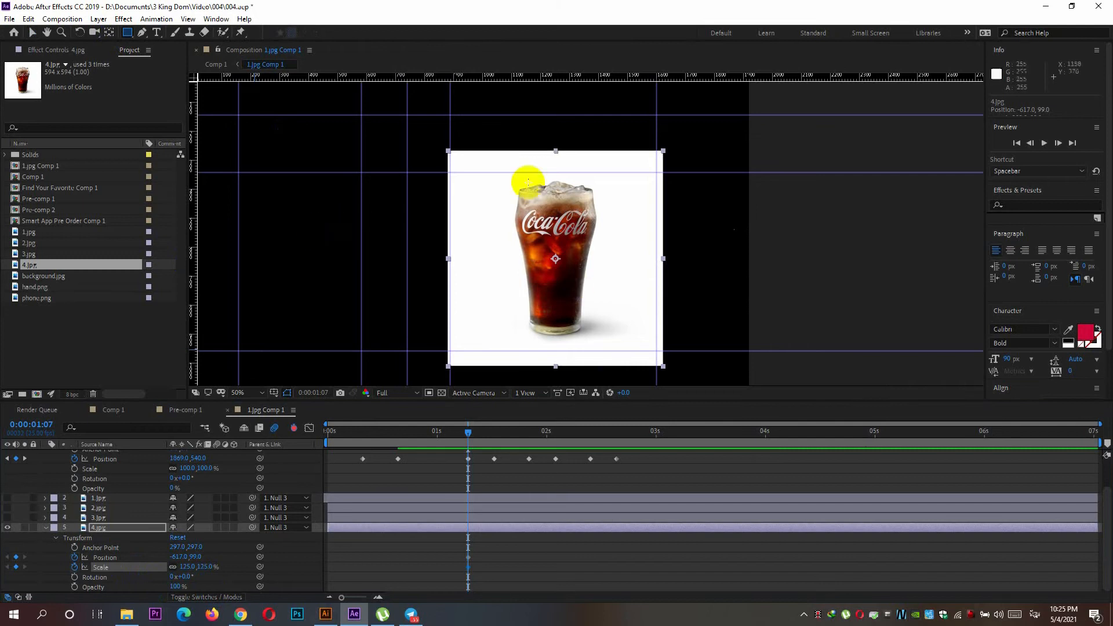
drag(450, 172, 652, 353)
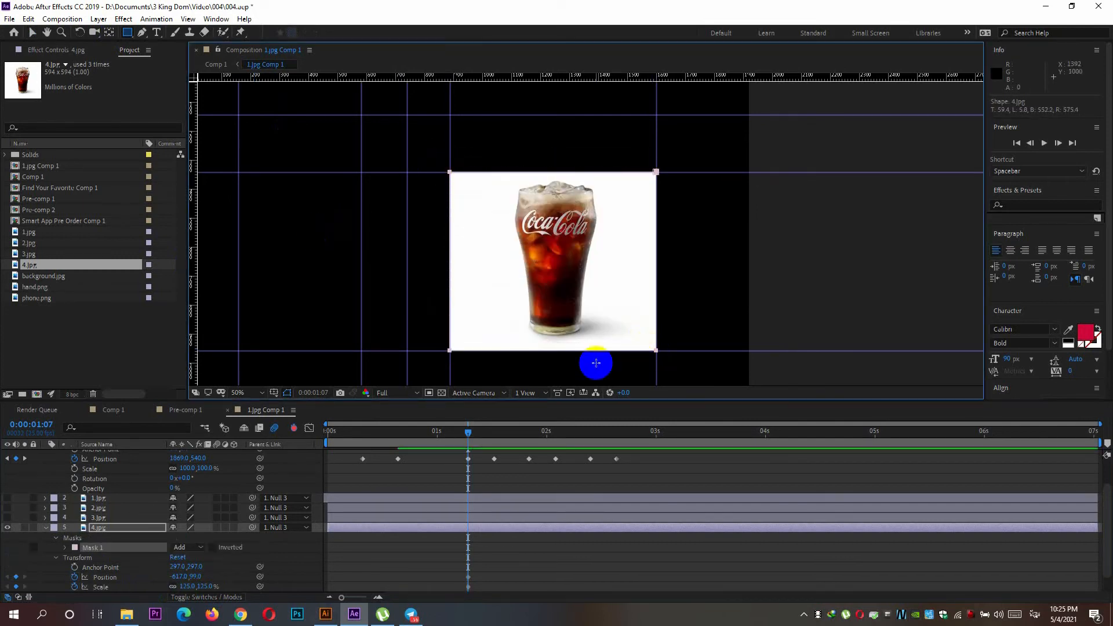
click(46, 529)
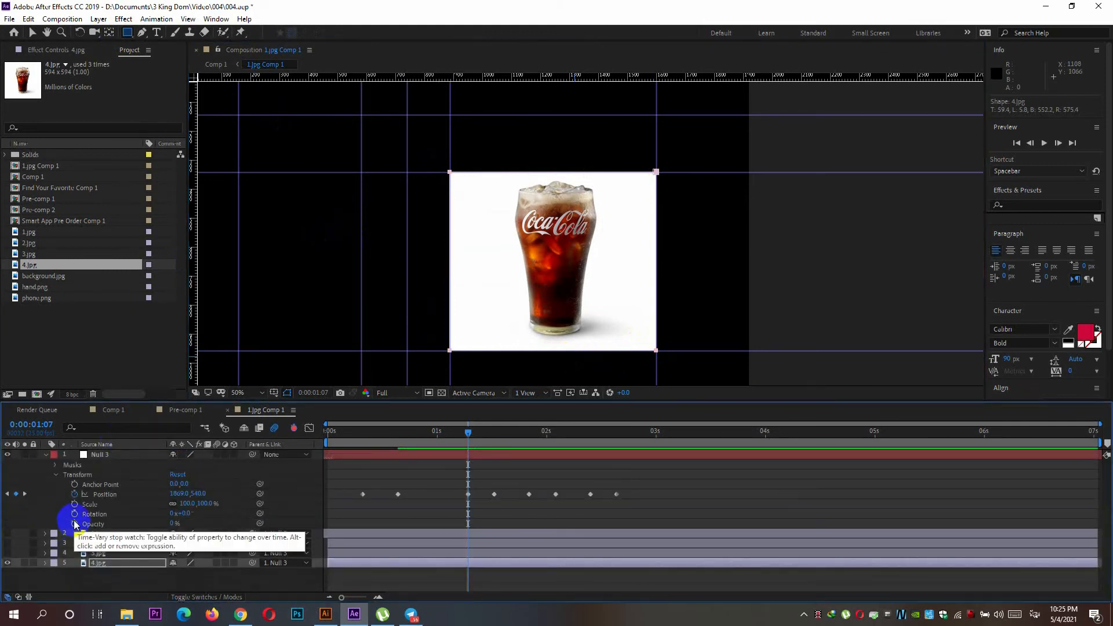
Hide 4.jpg and show 2.jpg as the only visible image, comparing it briefly with 1.jpg.
click(7, 563)
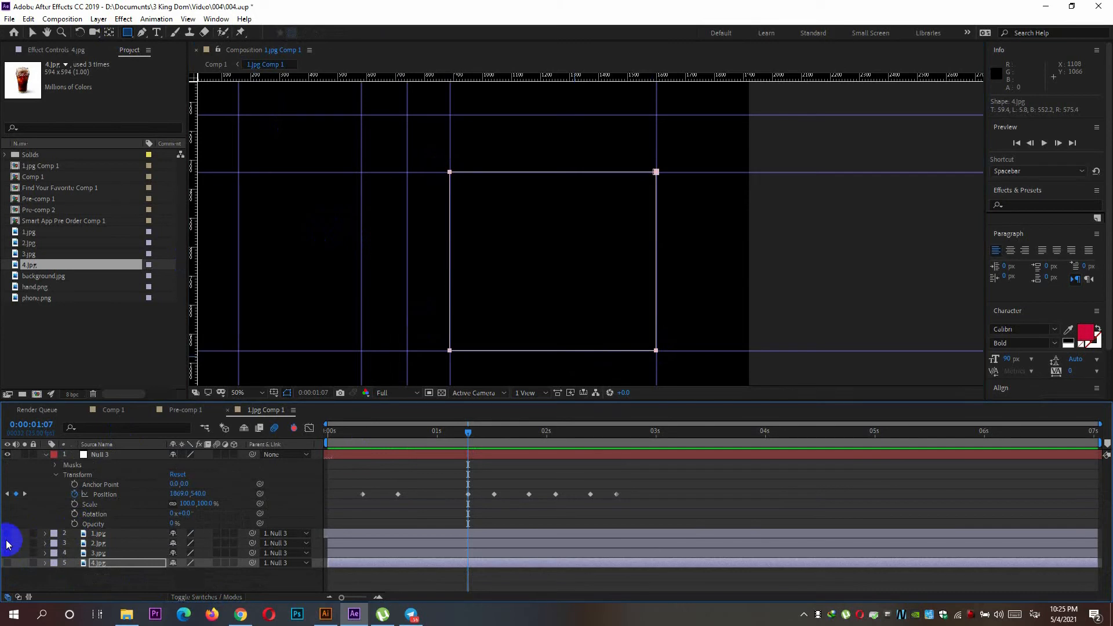
click(8, 533)
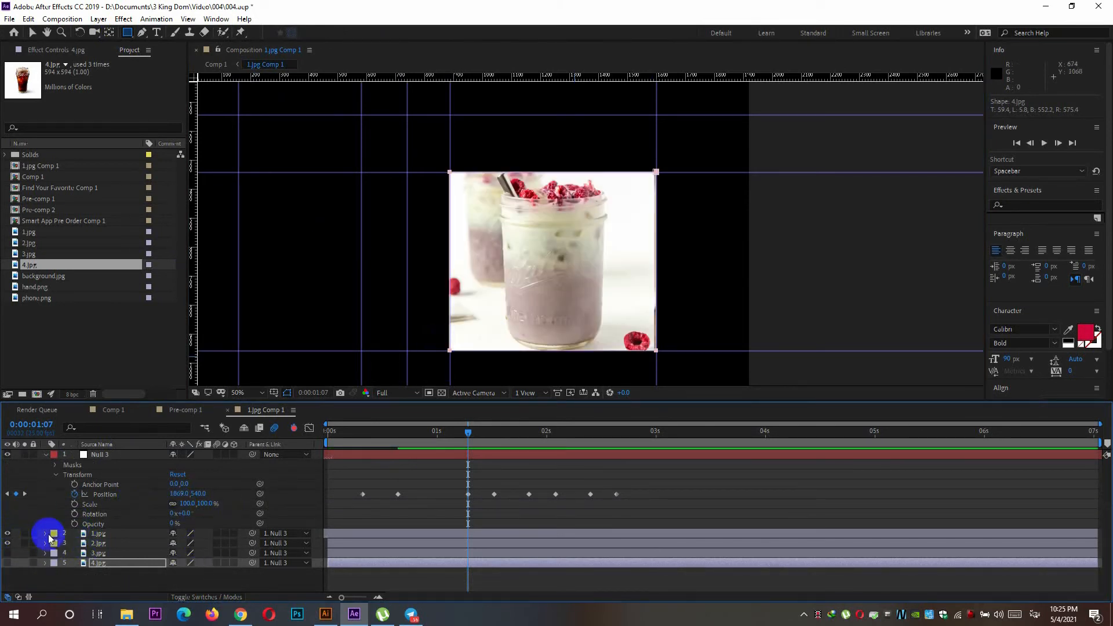
click(8, 534)
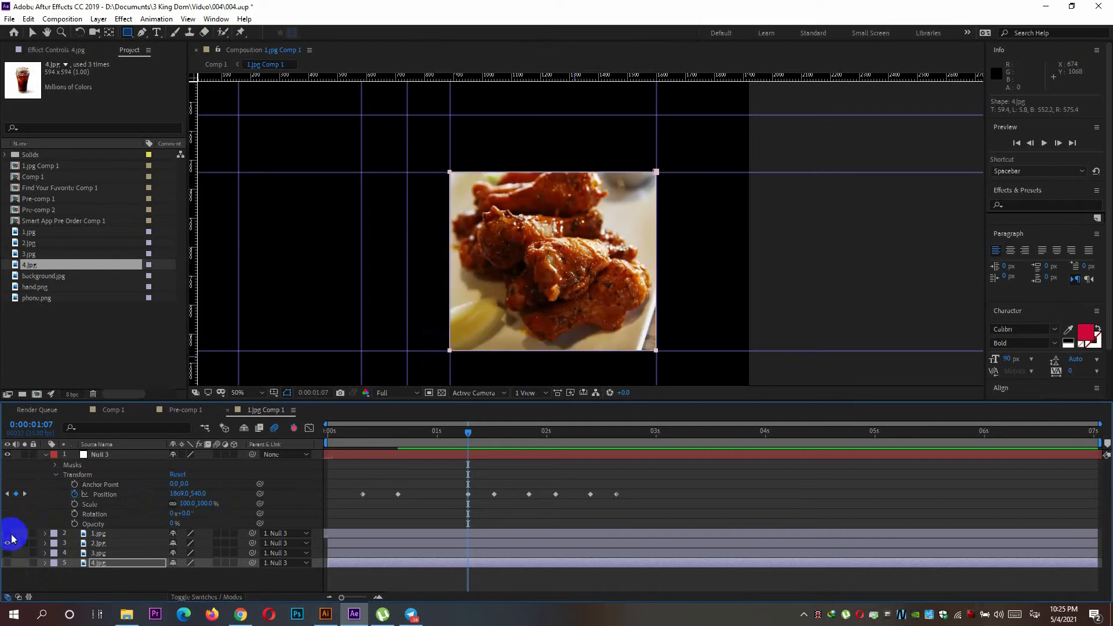
Move 2.jpg just outside the right edge of the guide rectangle, to about 114.5, 0.
click(100, 543)
key(v)
drag(566, 249, 760, 266)
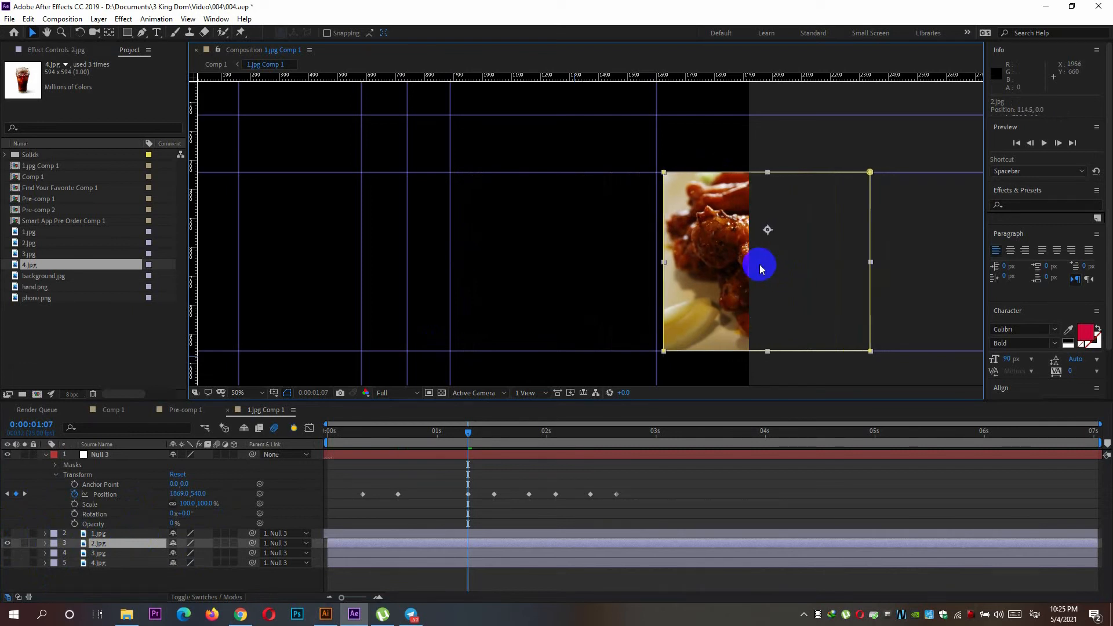
Fine-tune 2.jpg's Position X to 102.5 so it sits closer to the guide, and collapse its layer properties.
click(45, 543)
click(105, 557)
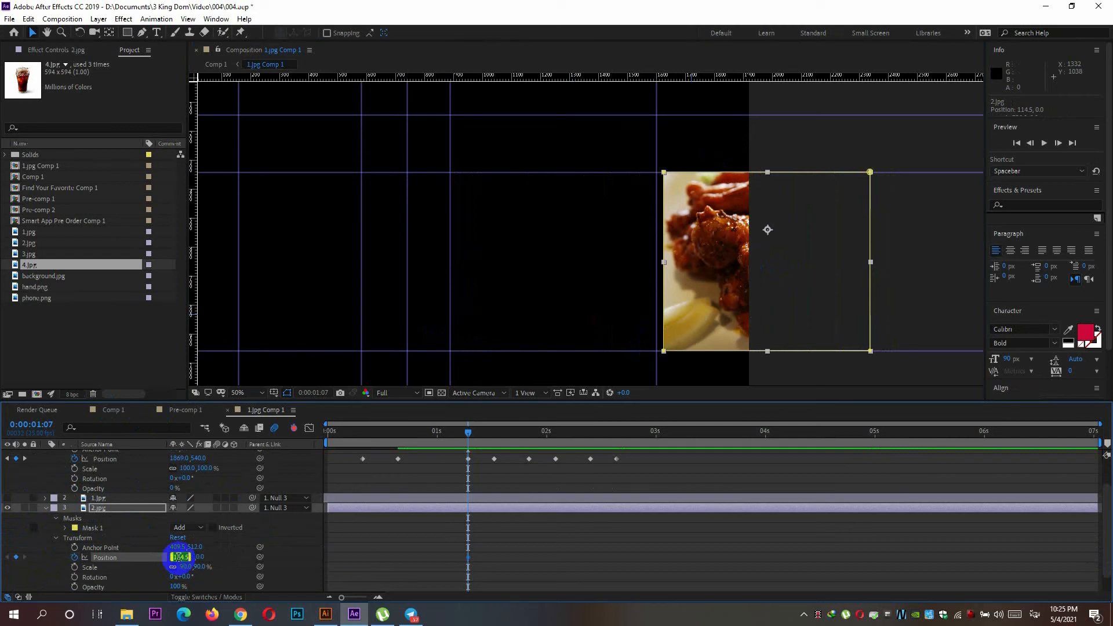
key(Down)
key(Down)
key(Down)
key(Down)
key(Down)
key(Down)
key(Down)
key(Down)
key(Down)
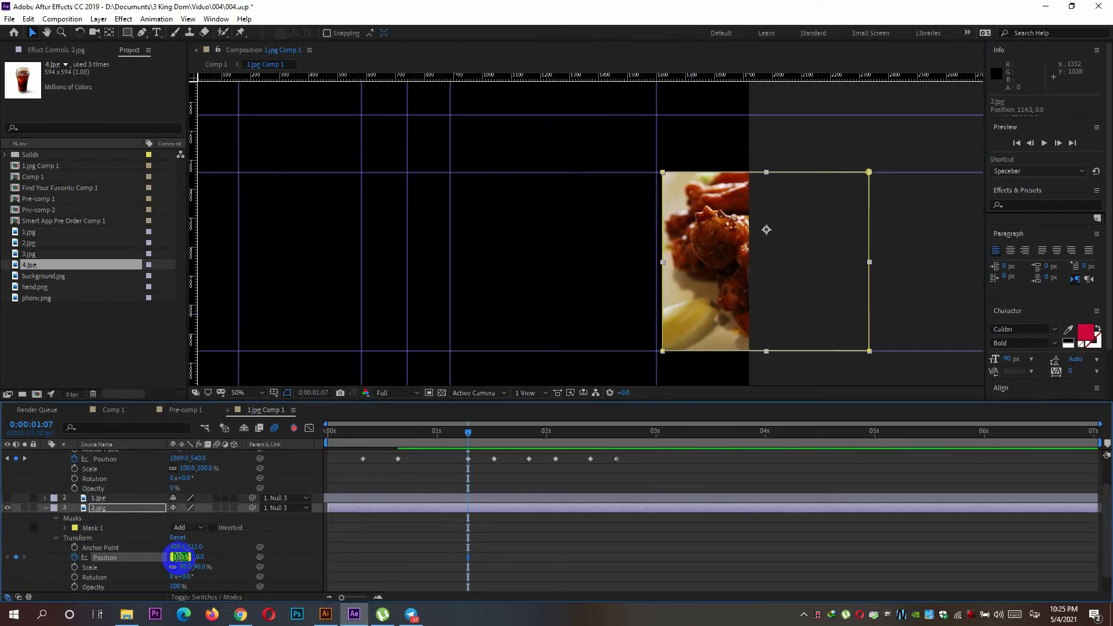
key(Down)
key(Down)
key(Down)
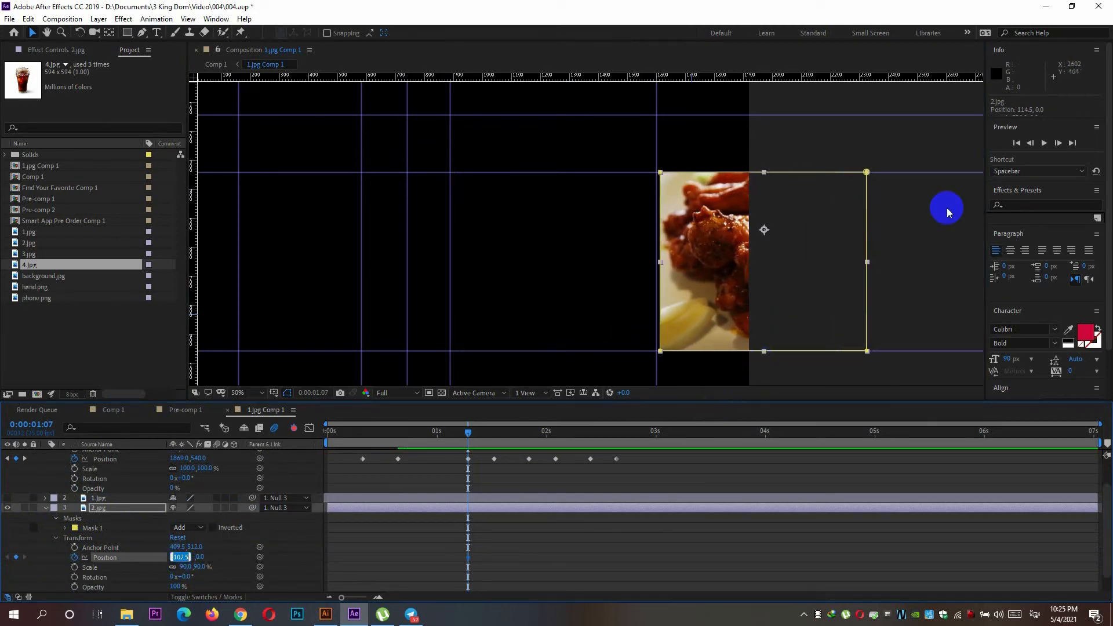
click(919, 245)
drag(916, 246, 644, 228)
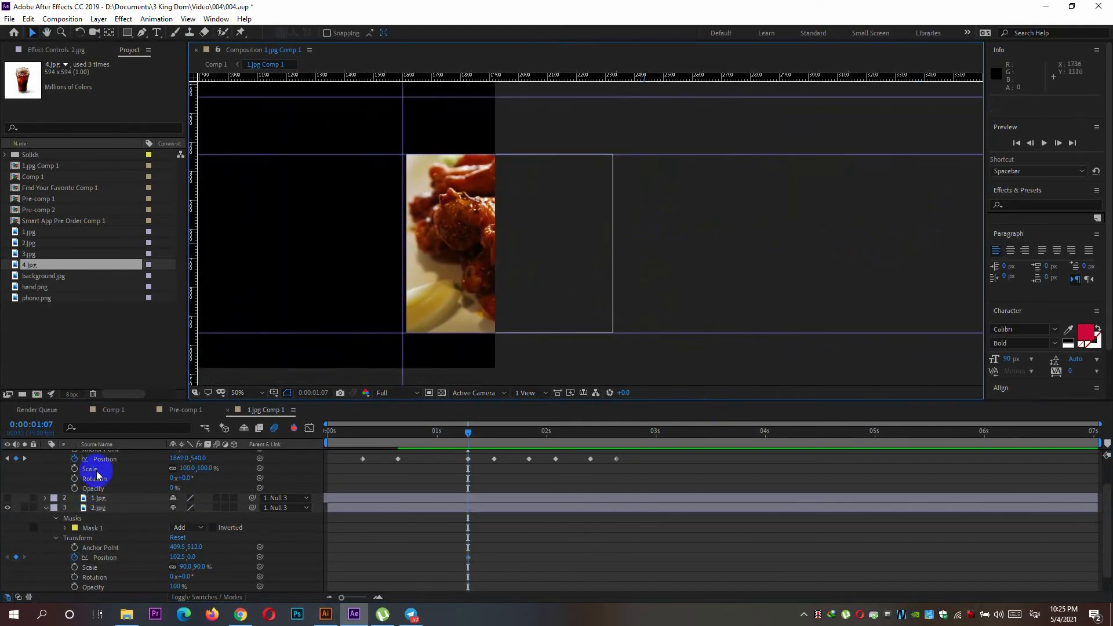
scroll(19, 522, down, 1)
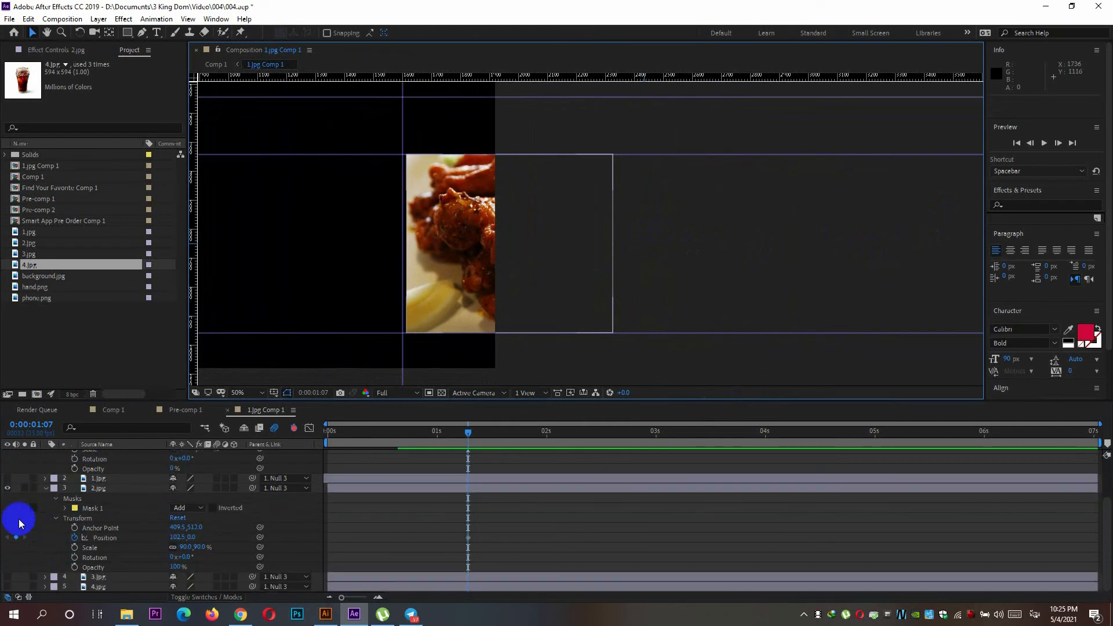
click(46, 489)
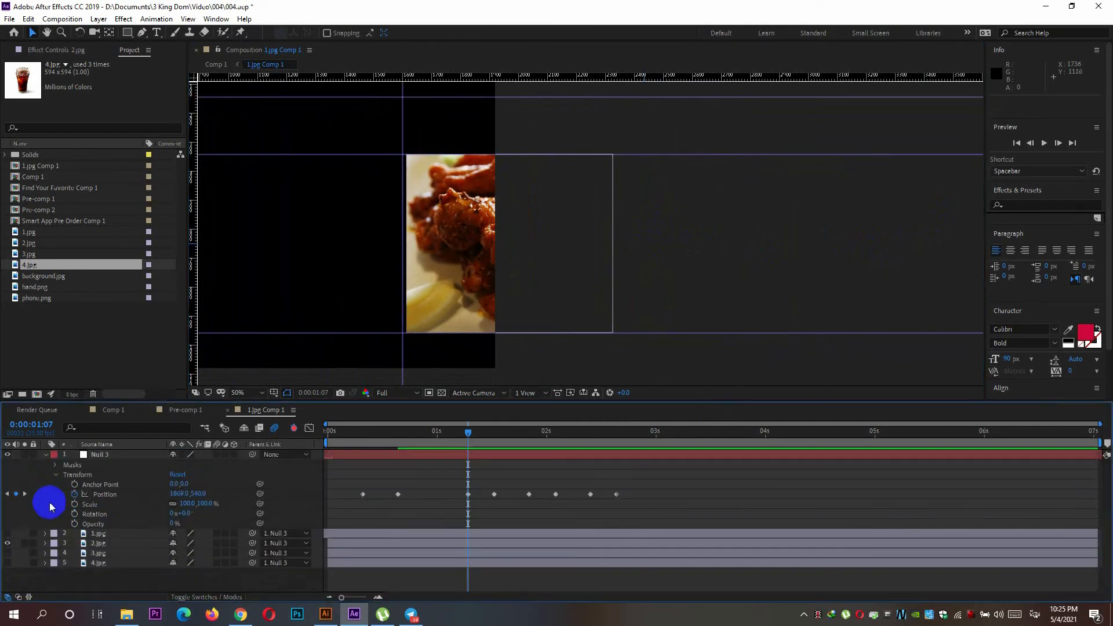
Show 3.jpg and move it beside the right edge of 2.jpg, to about 823, 10.
click(7, 552)
click(332, 223)
drag(332, 222, 758, 263)
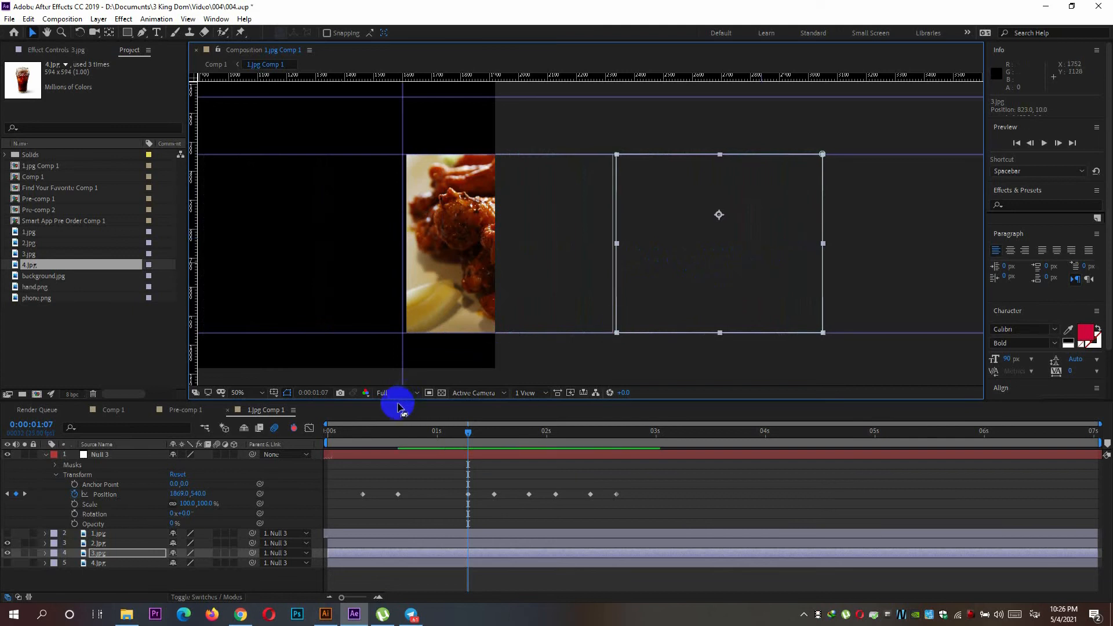
Show 4.jpg and move it beside the right edge of 3.jpg, to about 1557, 99.
click(7, 563)
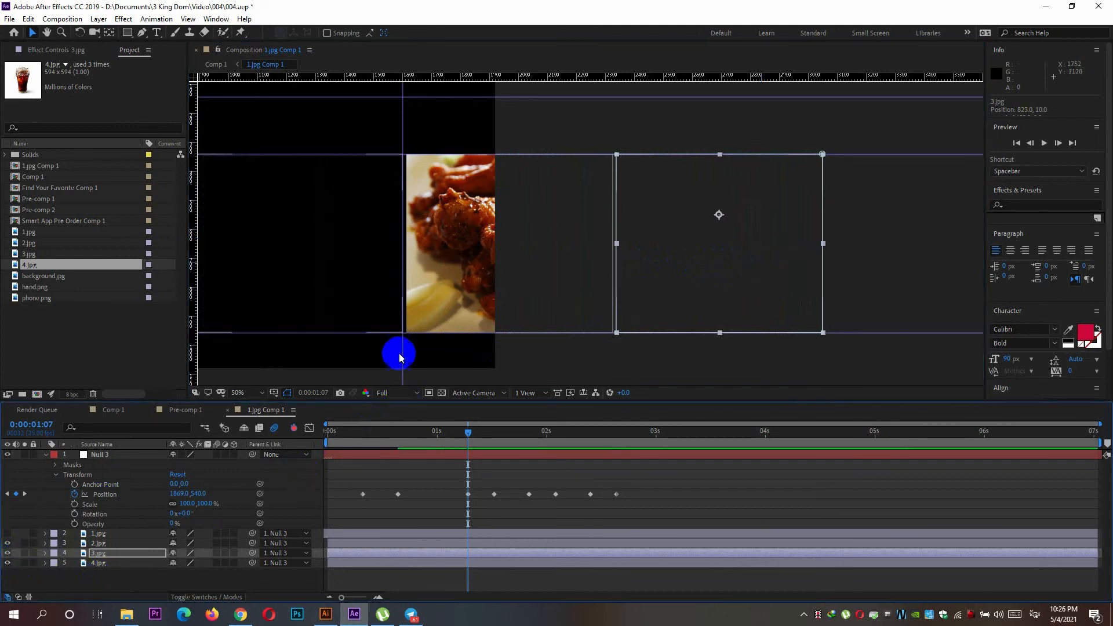
click(149, 564)
key(space)
drag(552, 256, 512, 257)
drag(325, 226, 957, 237)
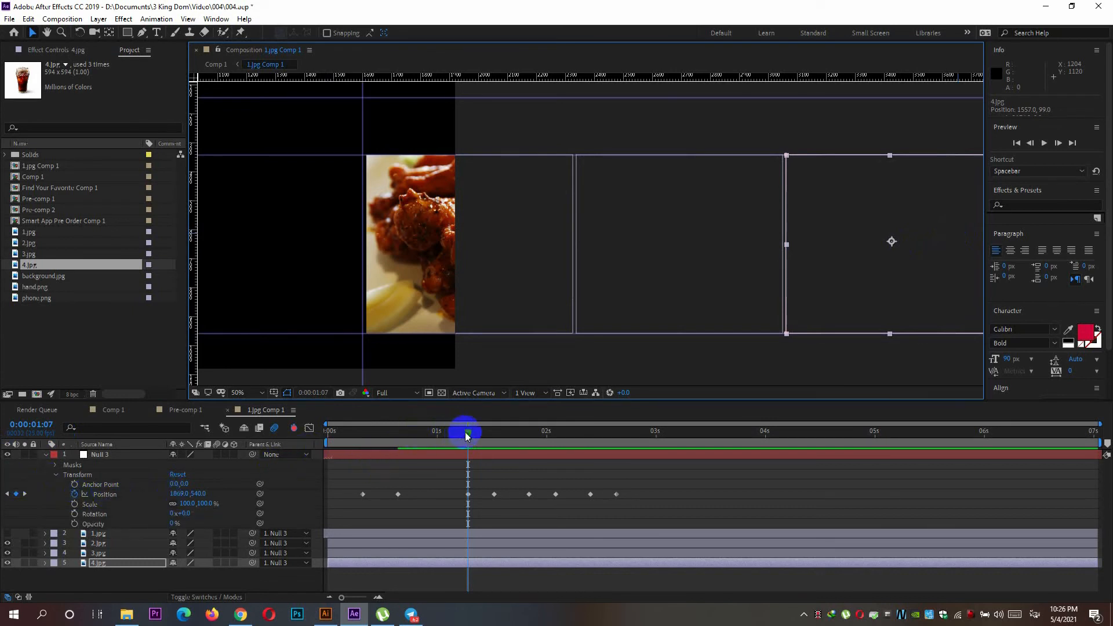
Show 1.jpg and nudge 2.jpg, 3.jpg and 4.jpg together slightly left to narrow the gap to it.
click(7, 534)
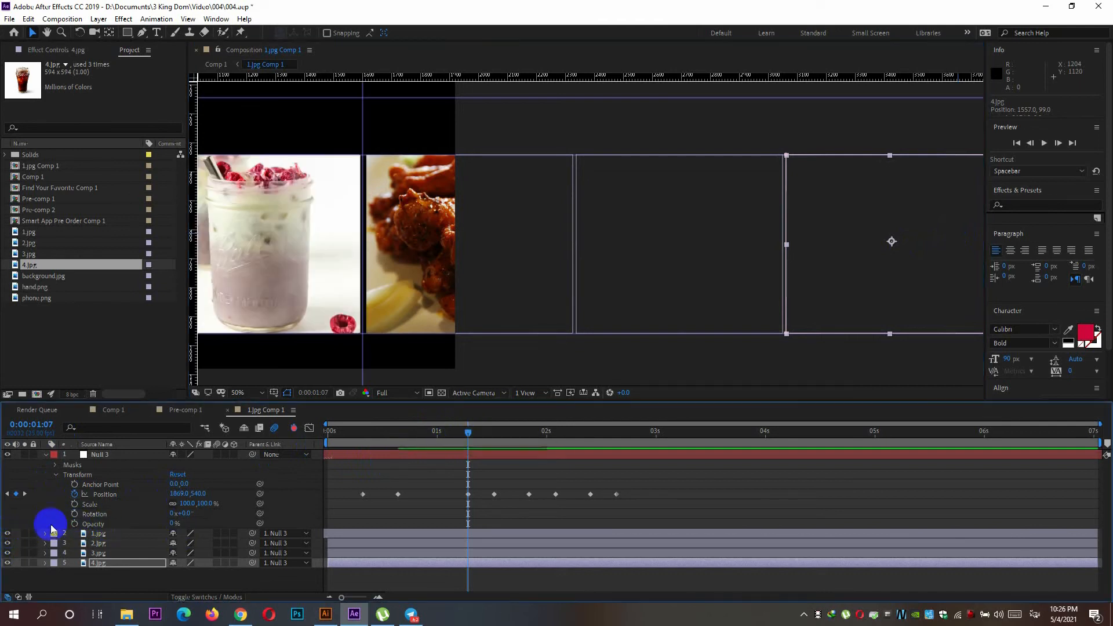
click(437, 215)
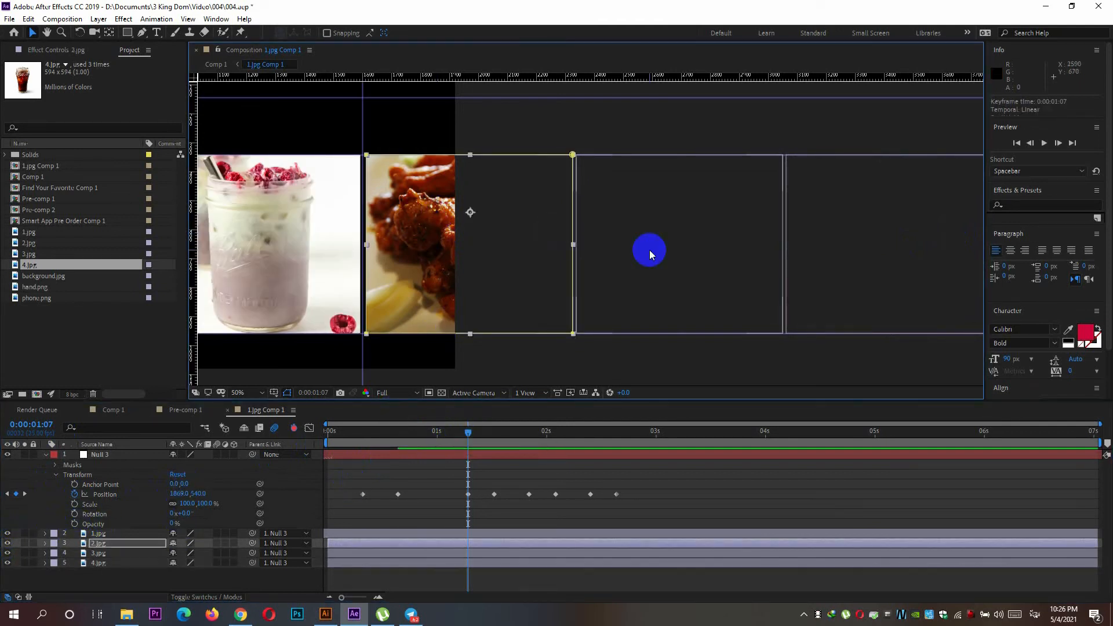
shift+click(649, 251)
shift+click(869, 257)
key(Left)
key(Left)
key(Left)
key(Left)
key(Left)
key(Left)
key(Left)
key(Left)
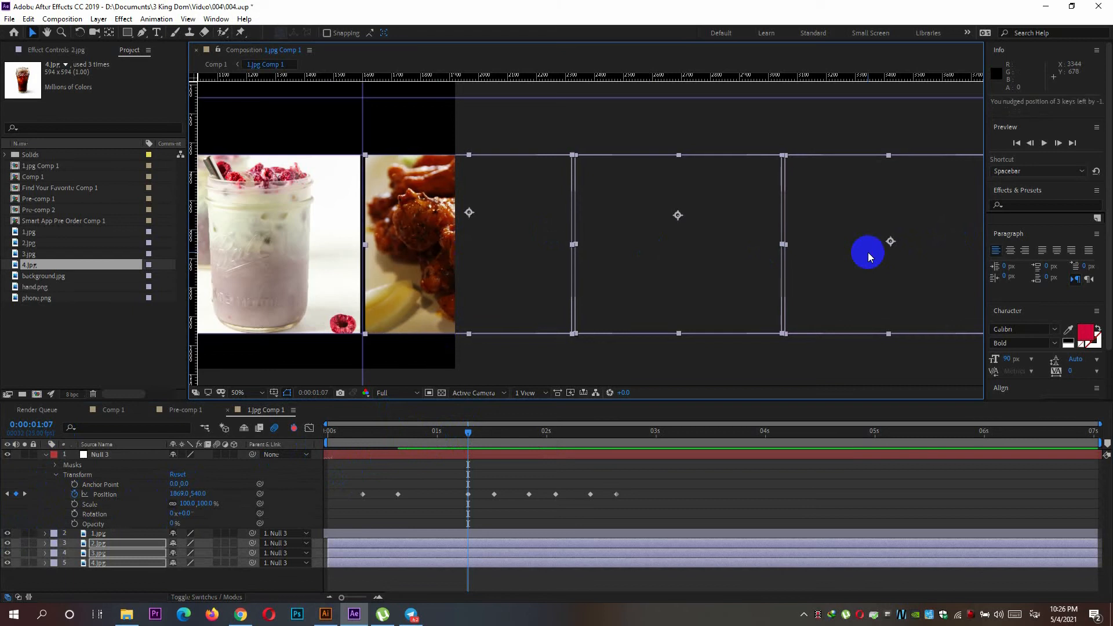
key(Right)
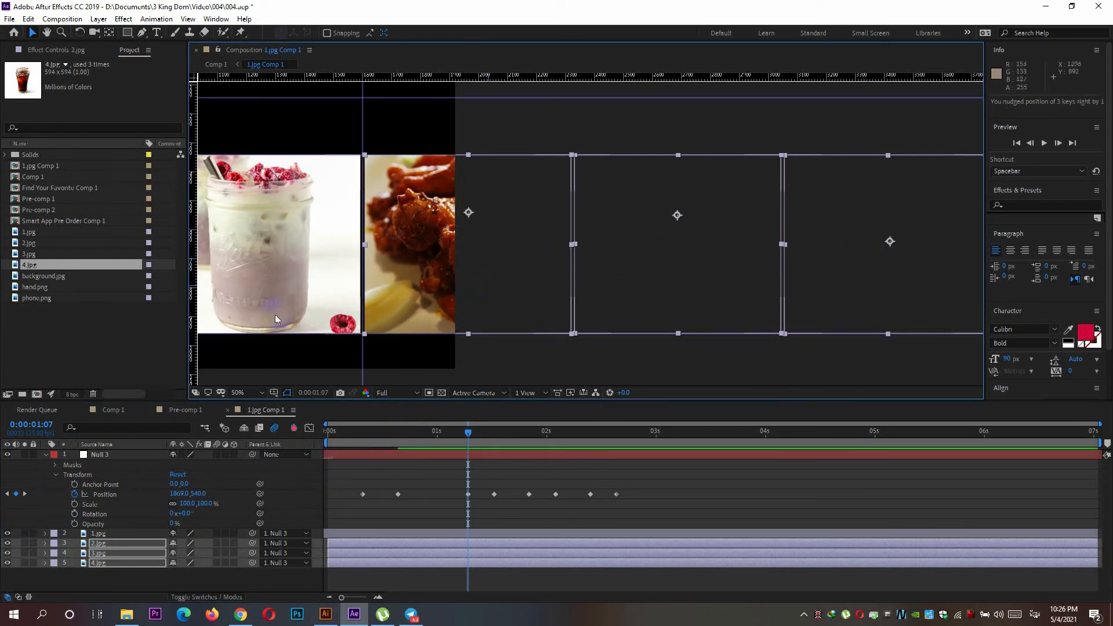
Align 1.jpg precisely with the guide rectangle at -624, 80, inspecting its edges at 100% magnification.
drag(289, 349, 398, 343)
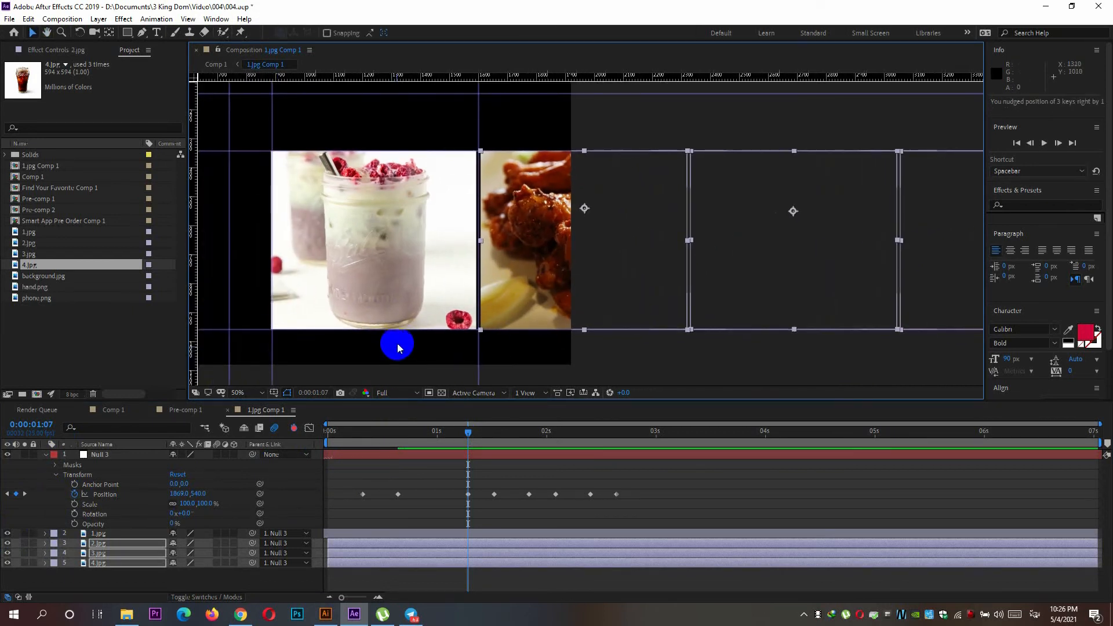
click(393, 291)
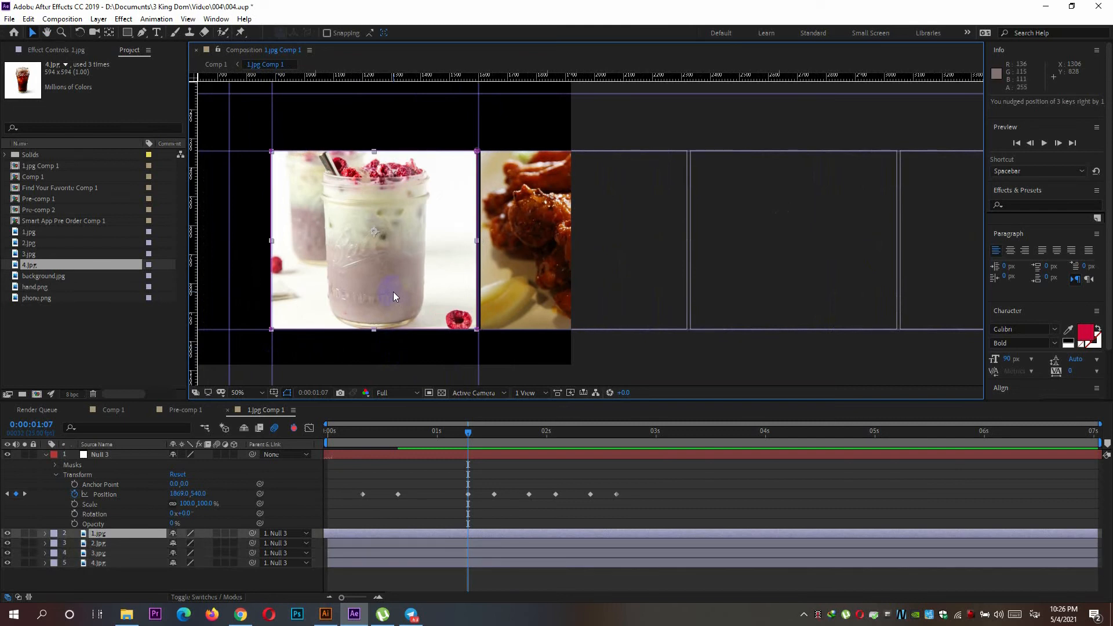
drag(393, 291, 531, 354)
scroll(425, 351, up, 2)
key(h)
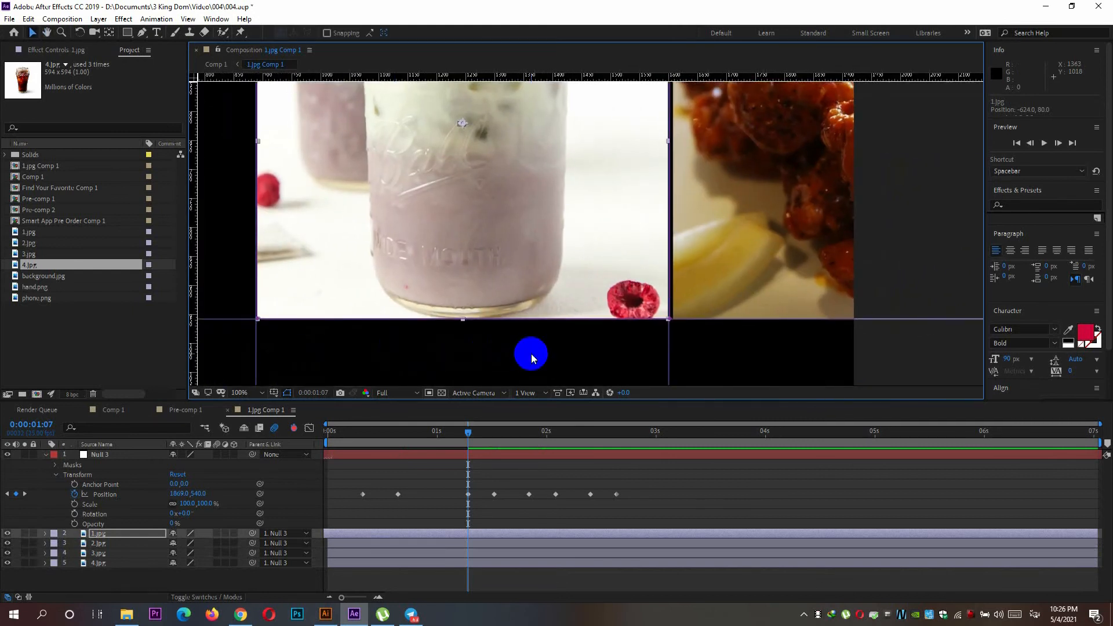
scroll(530, 353, down, 2)
scroll(531, 354, up, 4)
drag(497, 356, 487, 307)
scroll(661, 365, down, 4)
key(h)
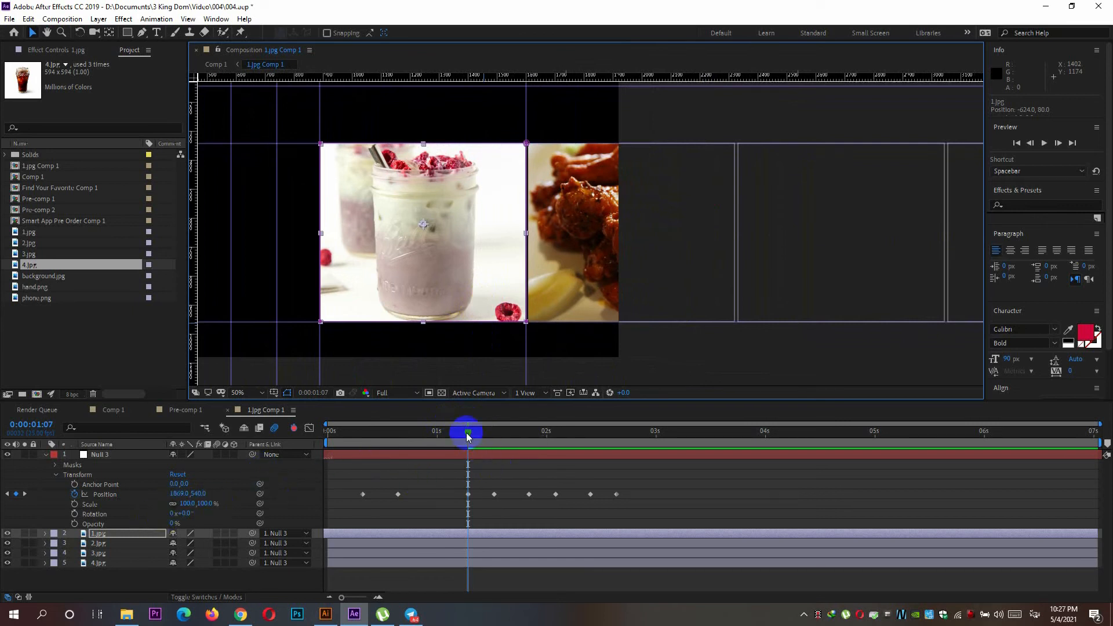
Set Null 3's Position X to 1148 on the keyframes at 0:00:01:13 and 0:00:01:21 so 2.jpg fills the guide rectangle.
drag(468, 431, 484, 432)
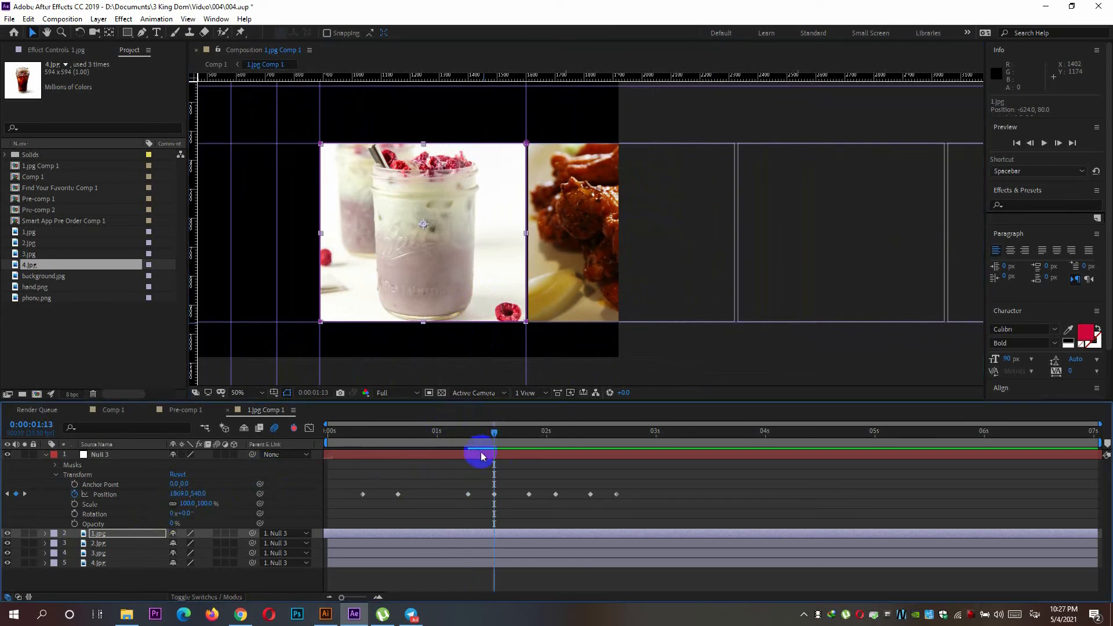
drag(179, 494, 3, 494)
click(152, 499)
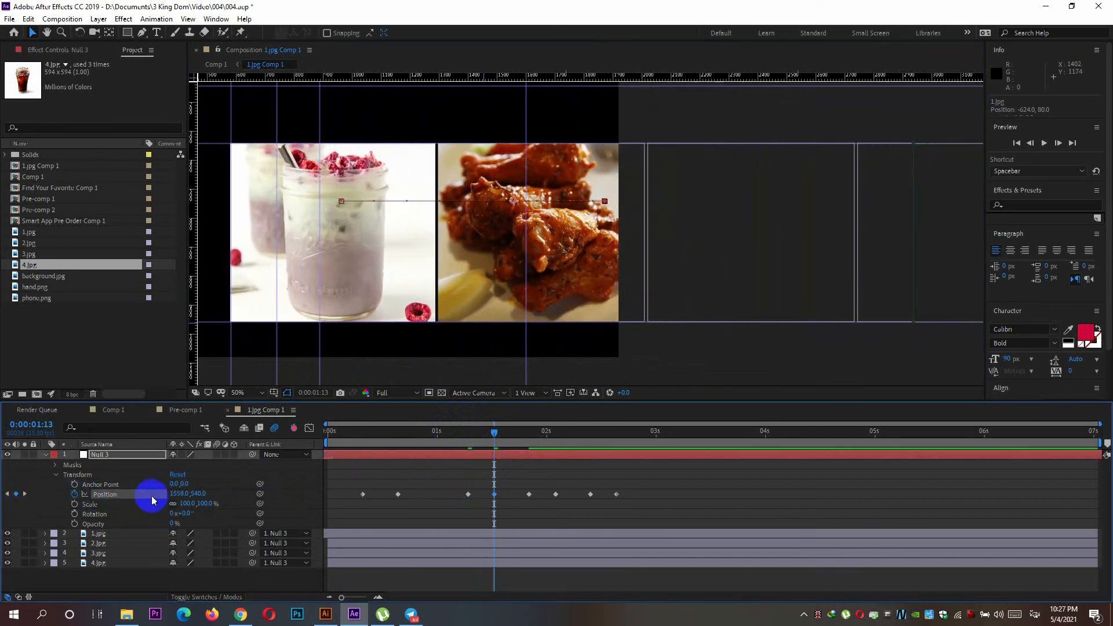
drag(175, 494, 155, 494)
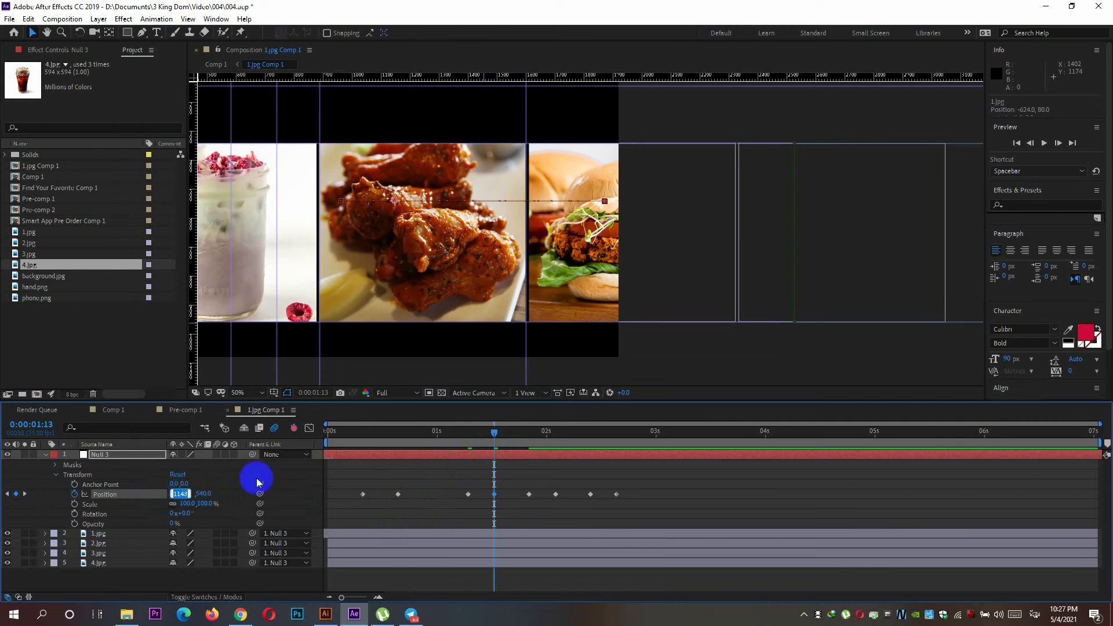
drag(495, 435, 528, 435)
click(180, 493)
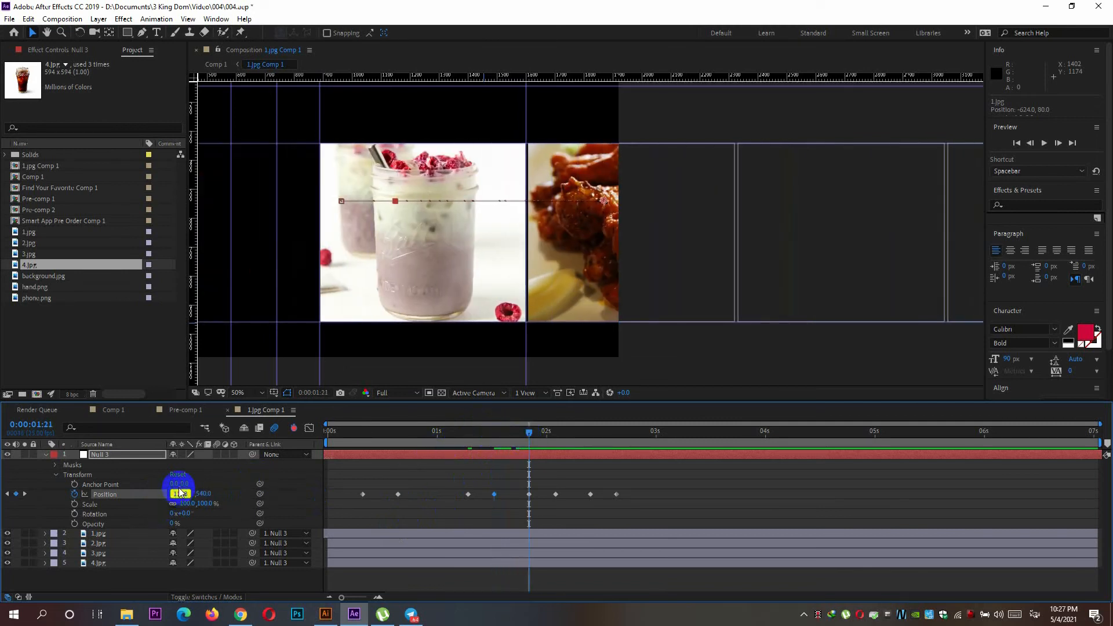
key(Return)
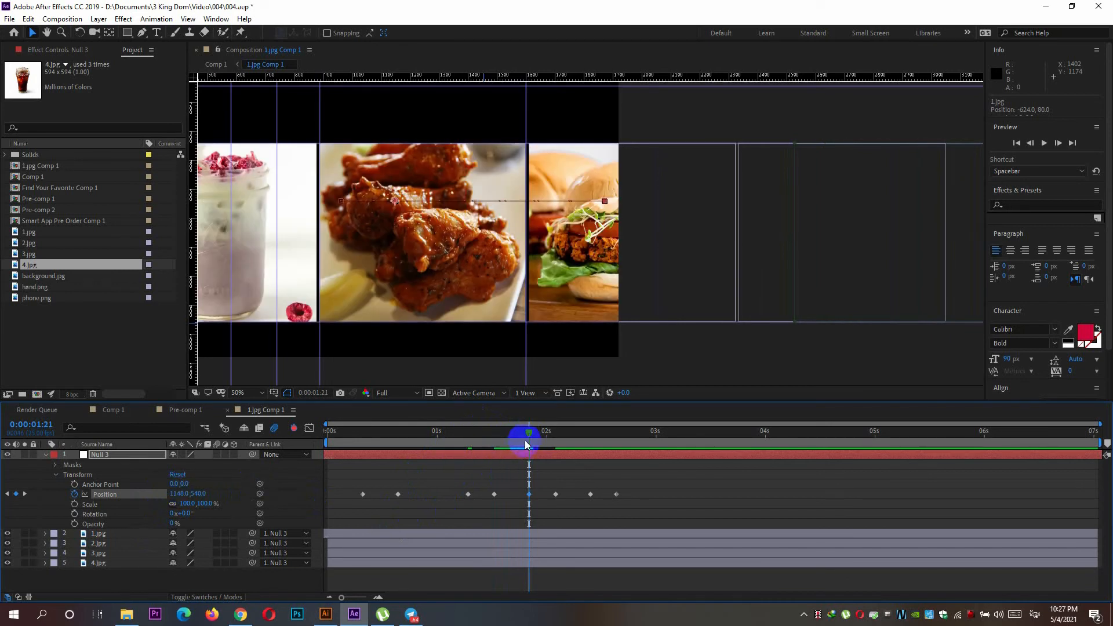
Set Null 3's Position X to 427 on the keyframes at 0:00:02:02 and 0:00:02:10 so 3.jpg fills the guide rectangle.
drag(534, 433, 556, 432)
drag(180, 494, 92, 493)
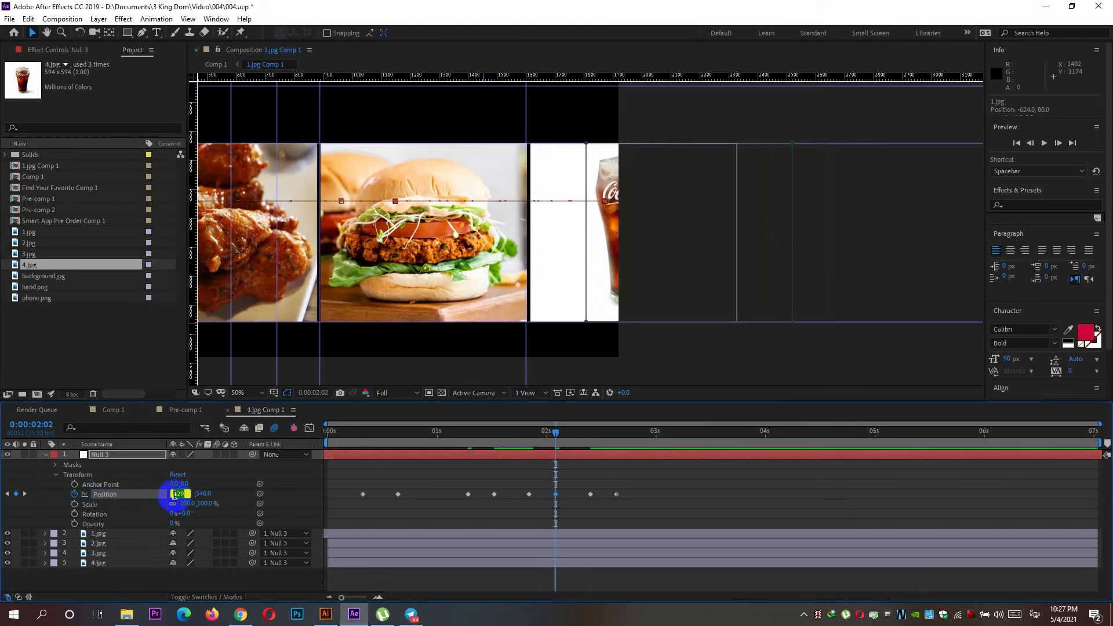
drag(174, 494, 175, 494)
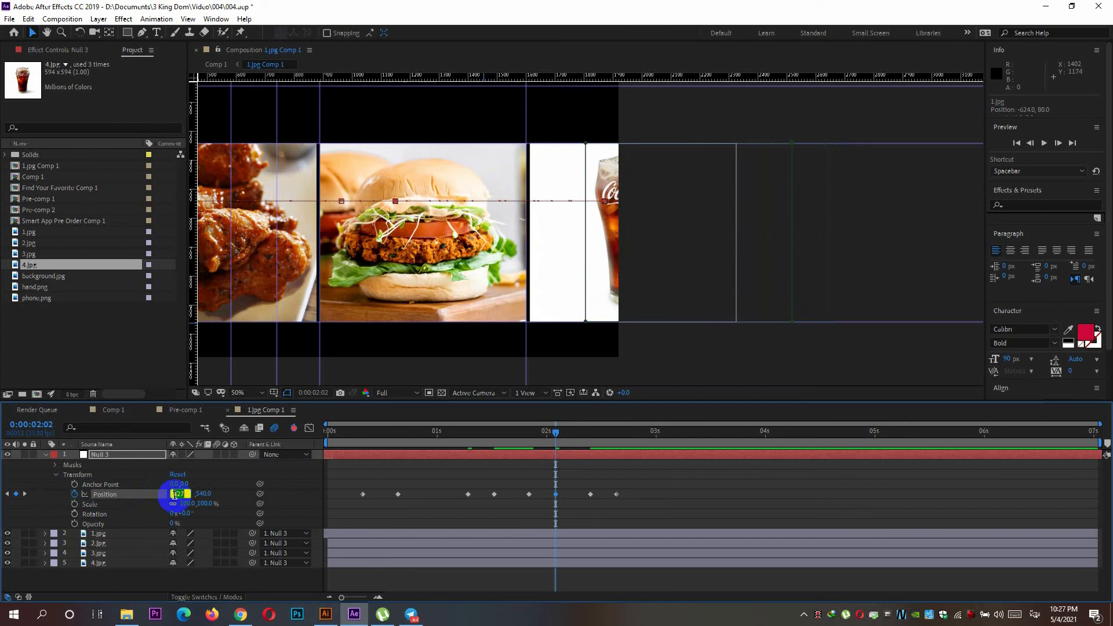
click(181, 494)
click(561, 425)
drag(558, 435, 590, 434)
click(175, 494)
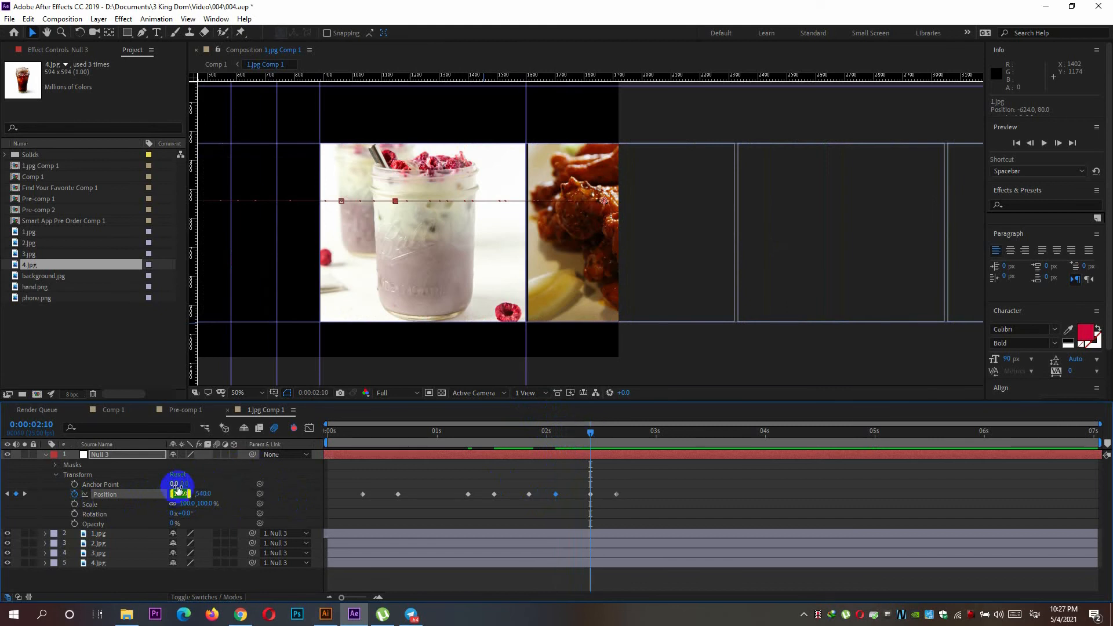
key(Return)
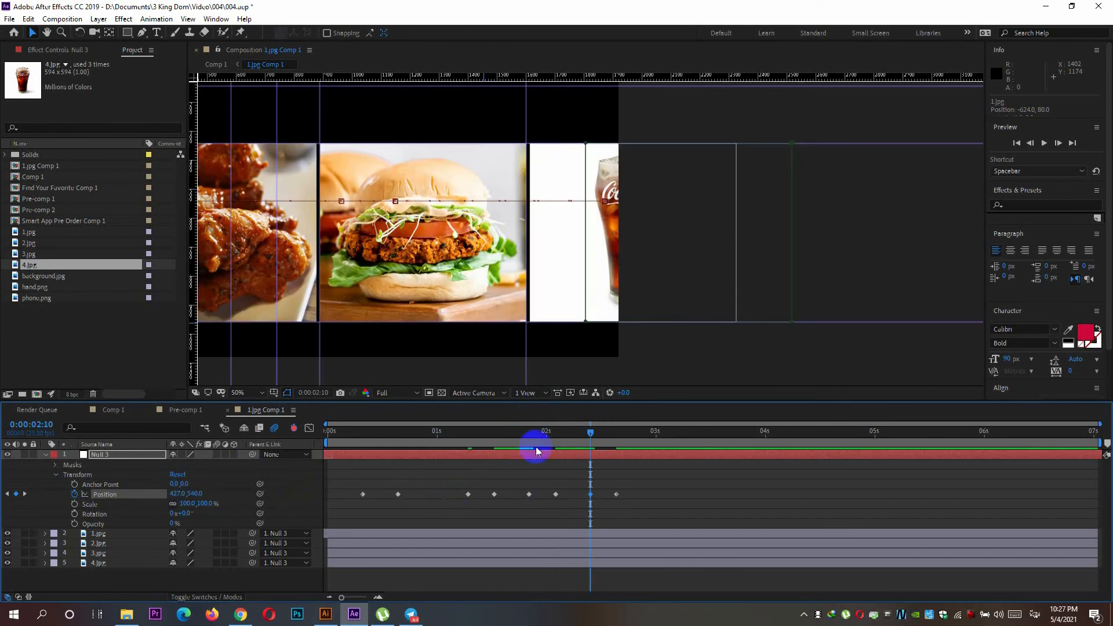
Set Null 3's Position X to -298 on the last keyframe at 0:00:02:16 so 4.jpg fills the guide rectangle.
drag(592, 434, 617, 433)
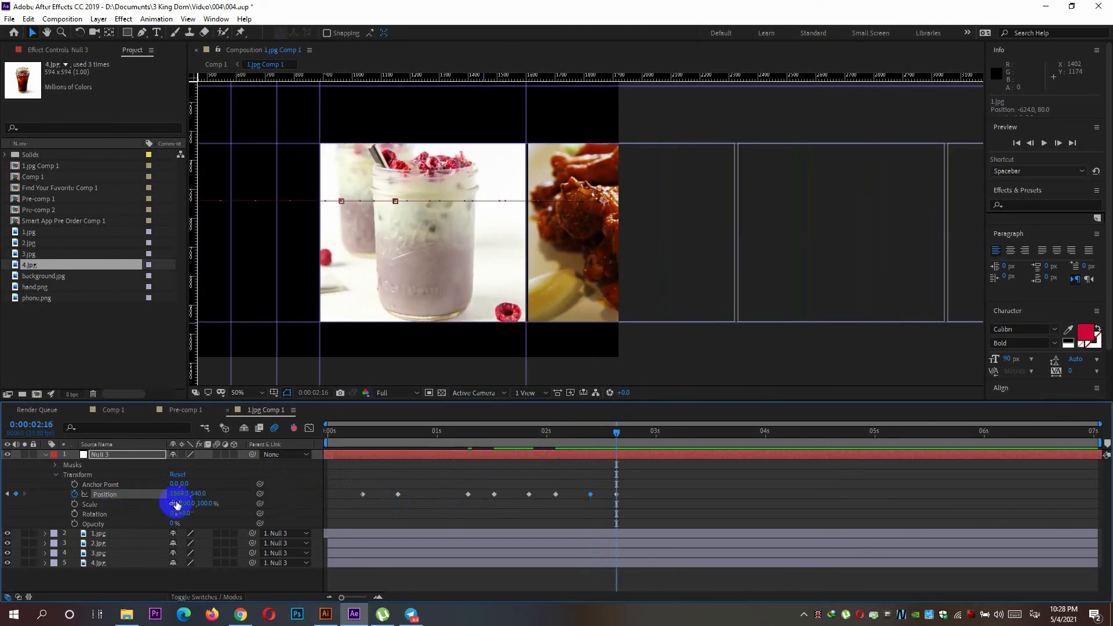
drag(179, 494, 42, 485)
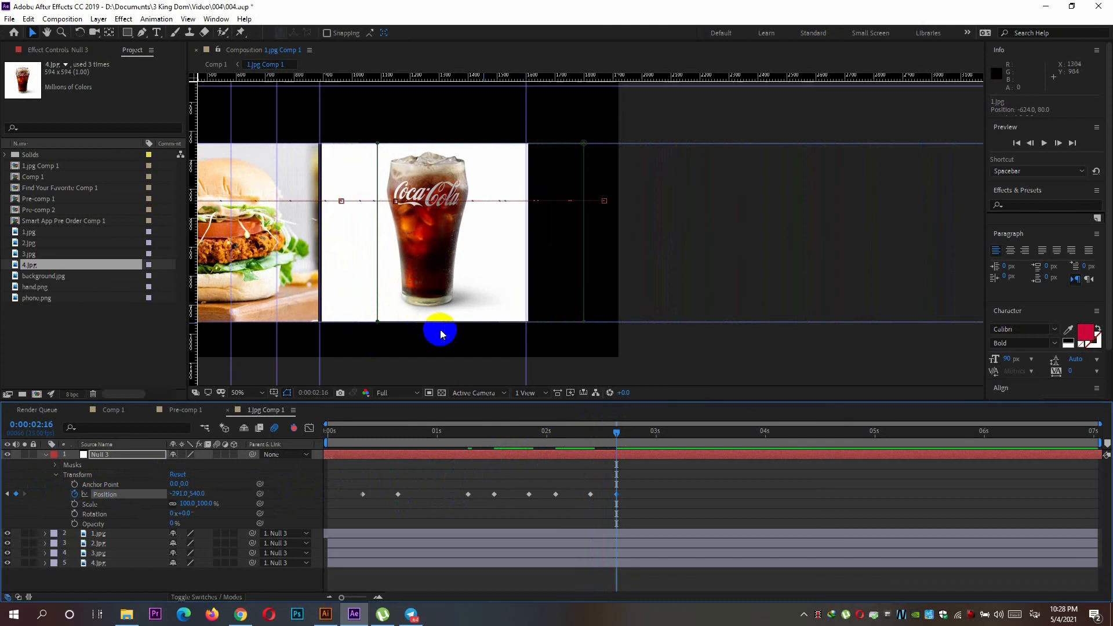
click(425, 251)
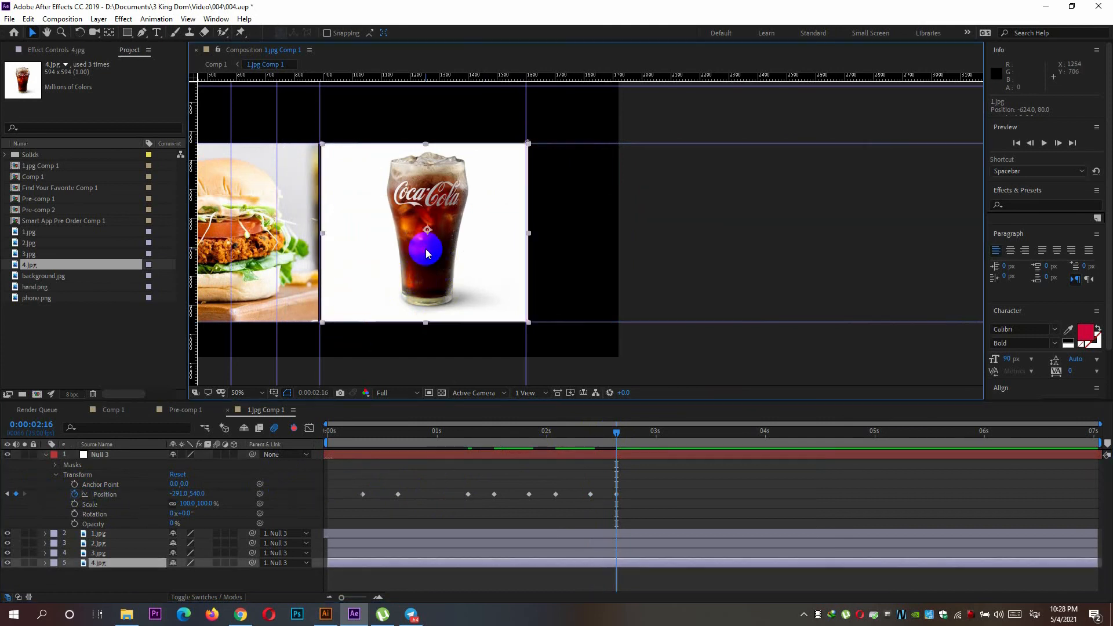
click(179, 493)
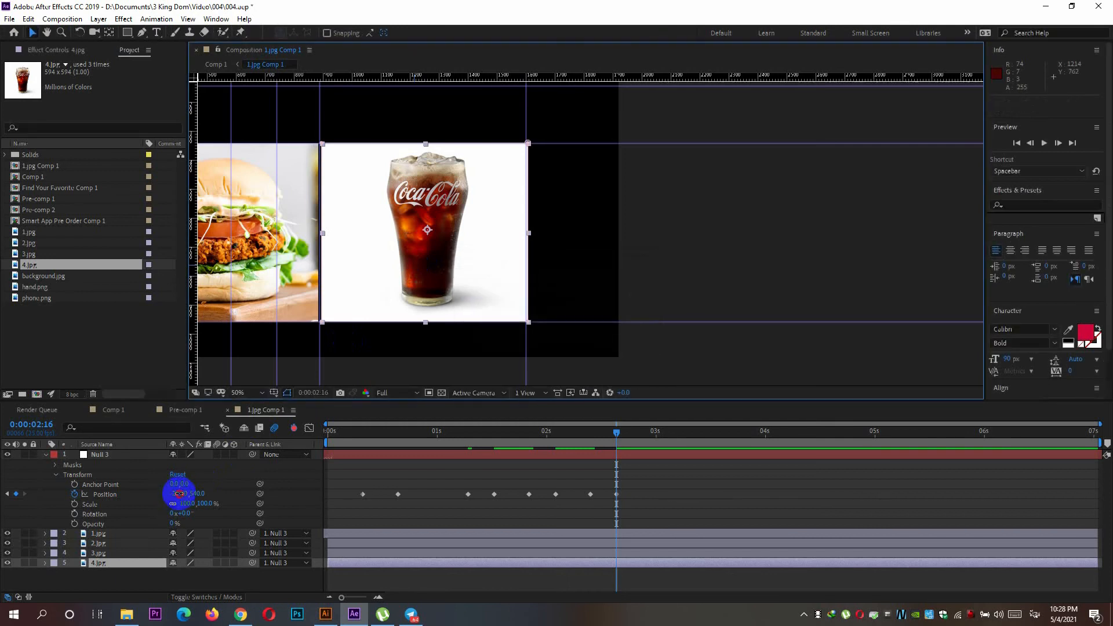
key(Down)
key(Down)
key(Down)
key(Down)
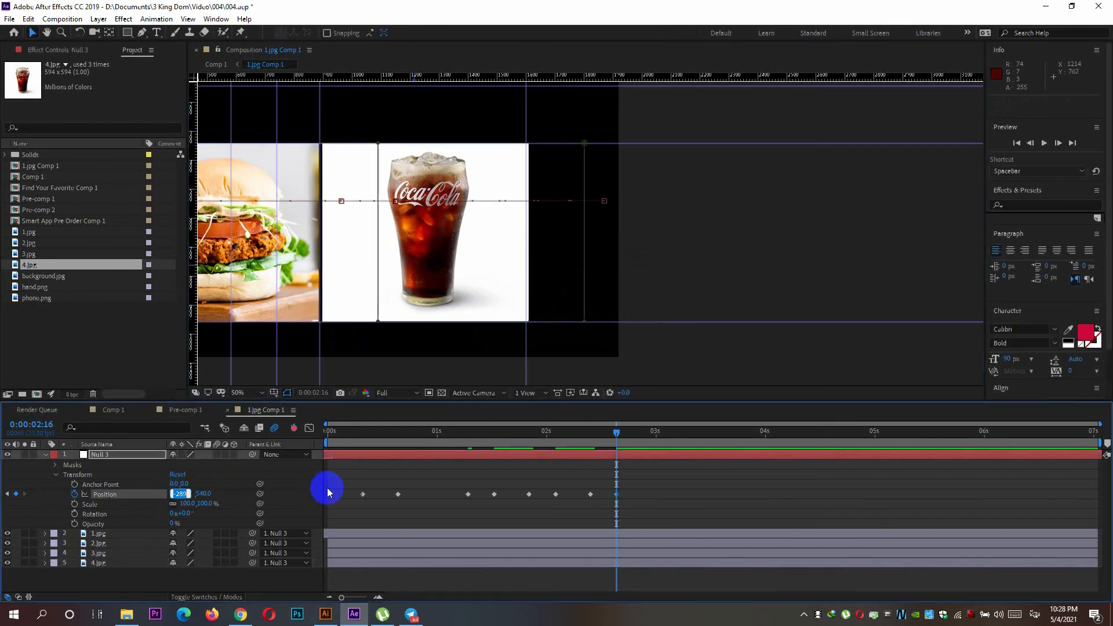
key(Down)
key(Down)
key(Down)
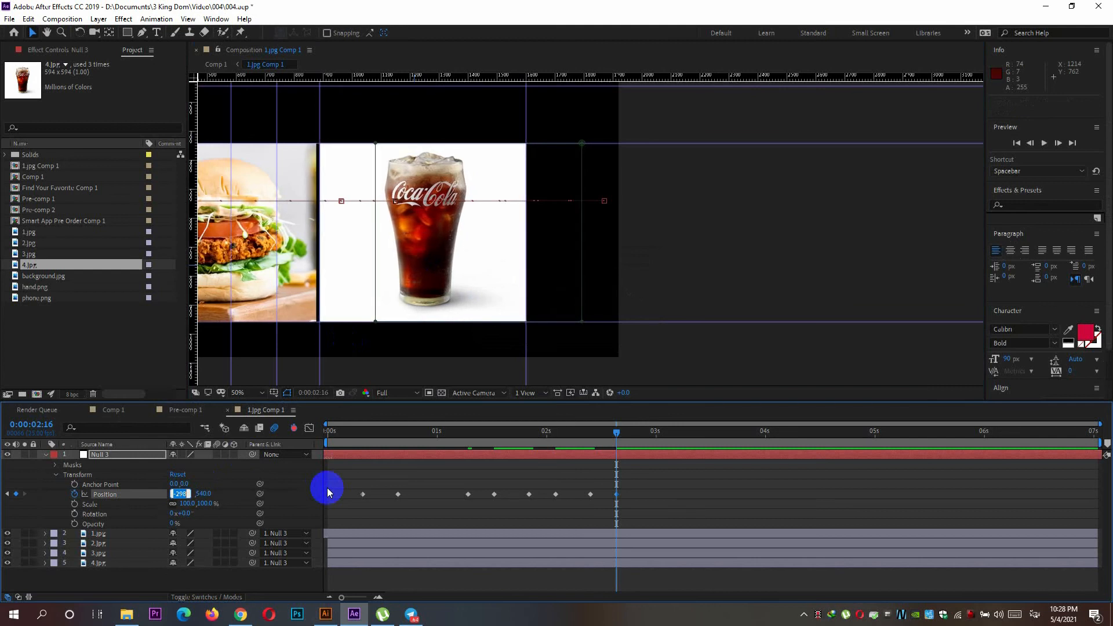
Move the current time to 0:00:03:09 and switch to Comp 1 to check the slider there.
drag(621, 433, 695, 453)
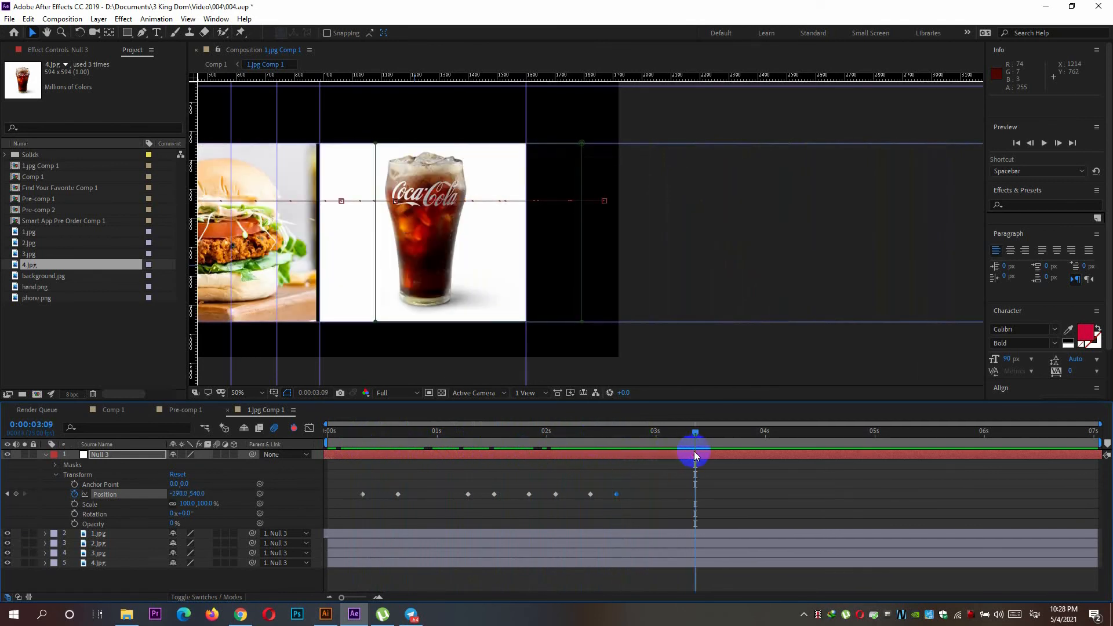
click(114, 410)
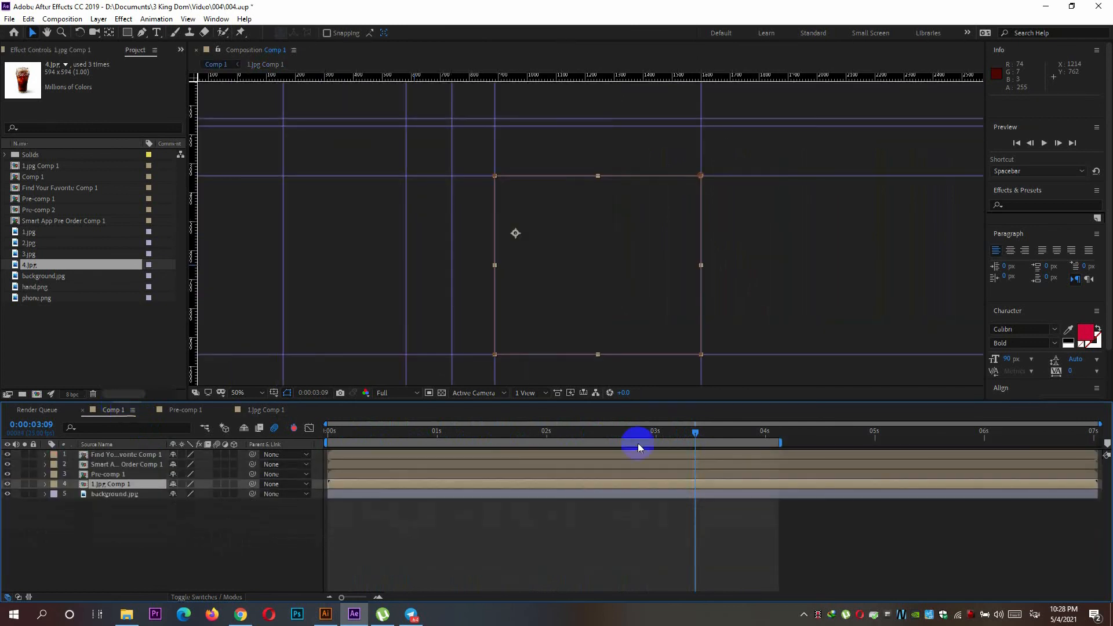
Play back Comp 1 from the start to check the image slider, and return the current time to 0:00:00:00.
drag(698, 434, 291, 445)
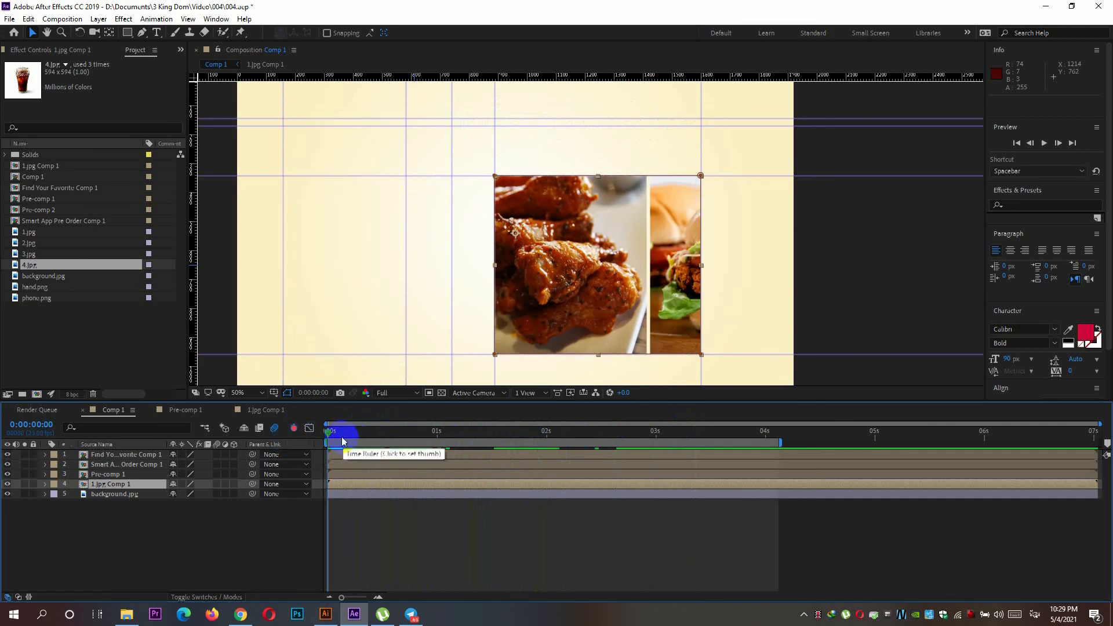
key(space)
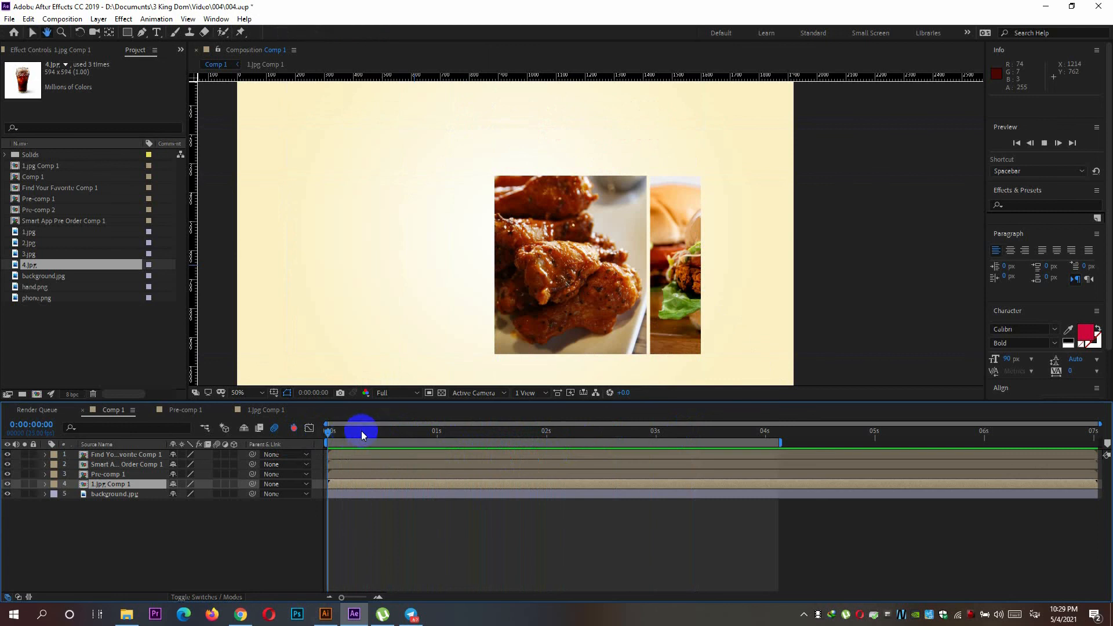
key(space)
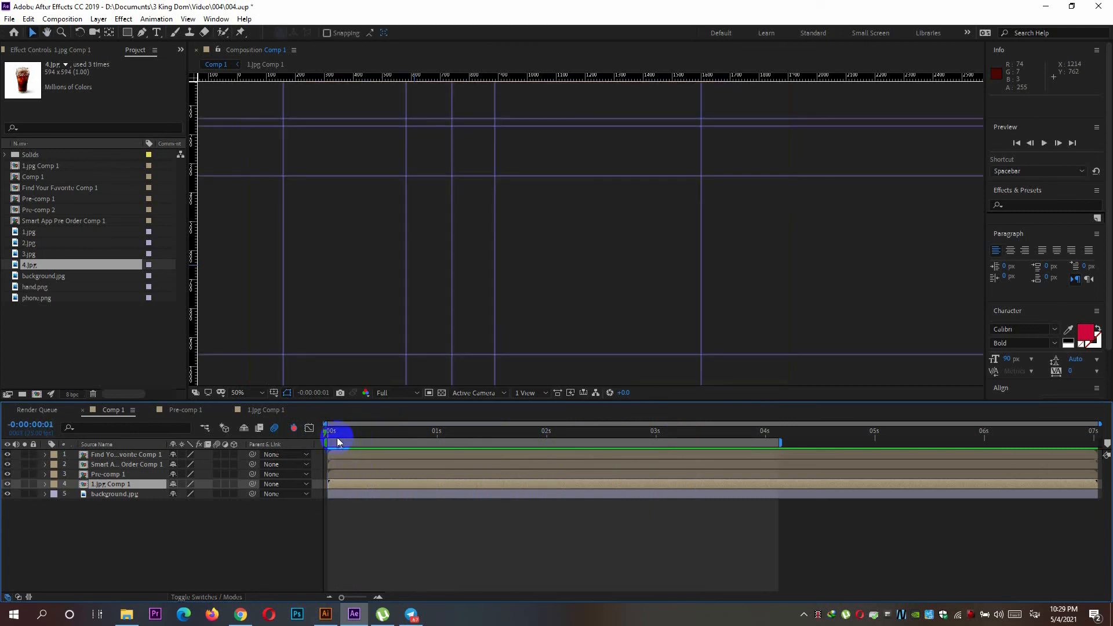
mouse_move(338, 433)
mouse_down()
mouse_move(413, 436)
mouse_move(318, 436)
mouse_move(502, 442)
mouse_move(512, 453)
mouse_move(341, 452)
mouse_up()
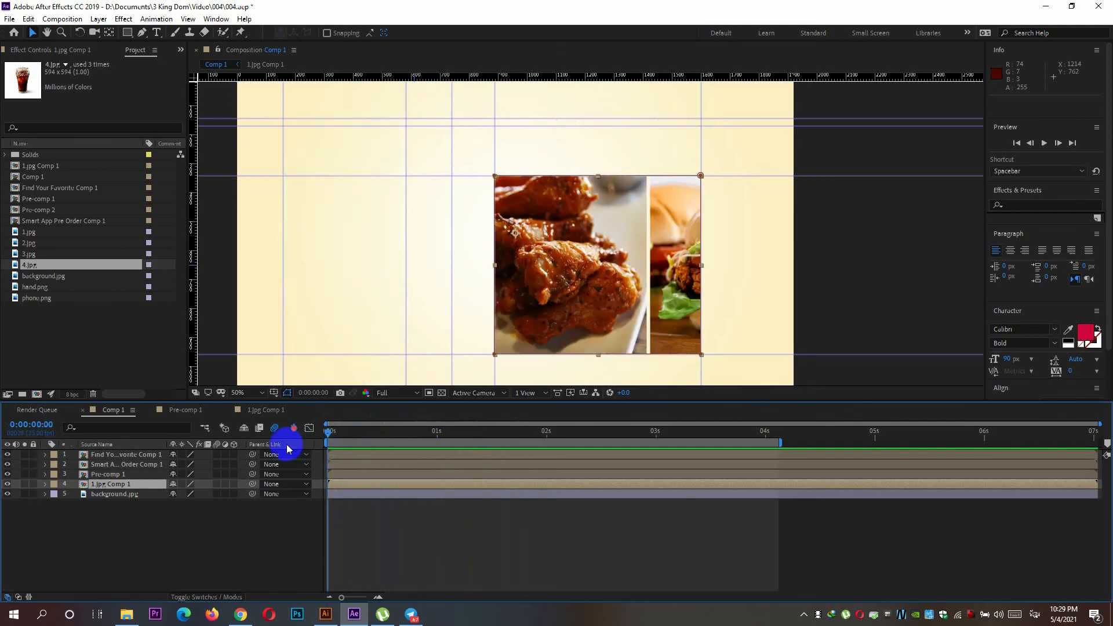
In 1.jpg Comp 1, trim the start of all four image layers to Null 3's third Position keyframe, 1:07 later.
click(255, 410)
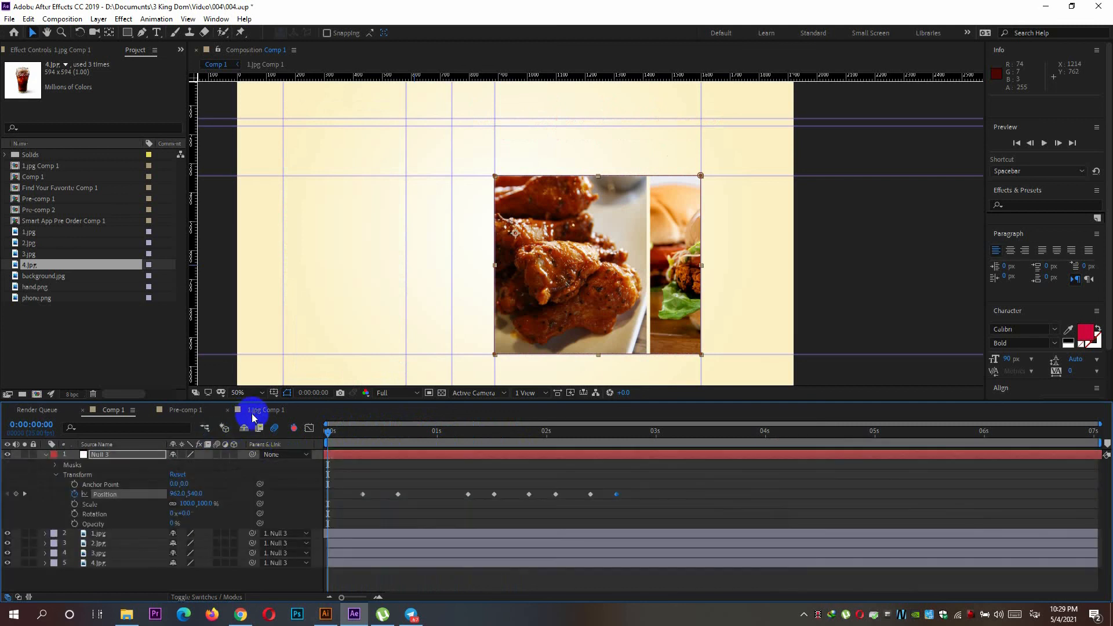
click(334, 533)
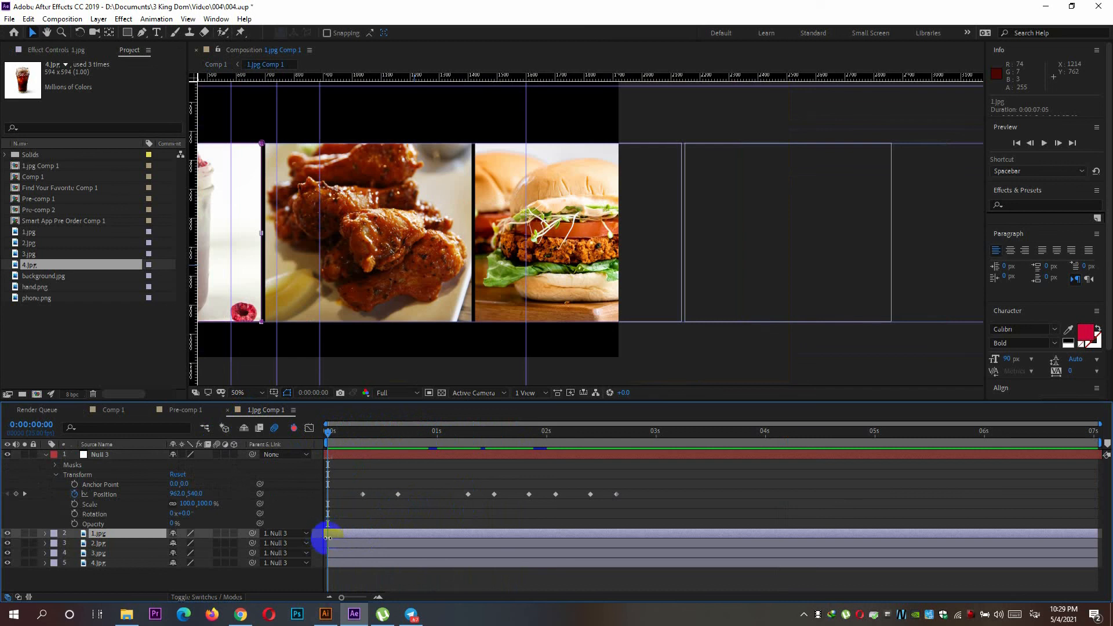
click(330, 543)
click(341, 534)
mouse_move(335, 534)
mouse_down()
mouse_move(357, 533)
mouse_move(346, 534)
mouse_up()
ctrl+click(338, 543)
ctrl+click(338, 551)
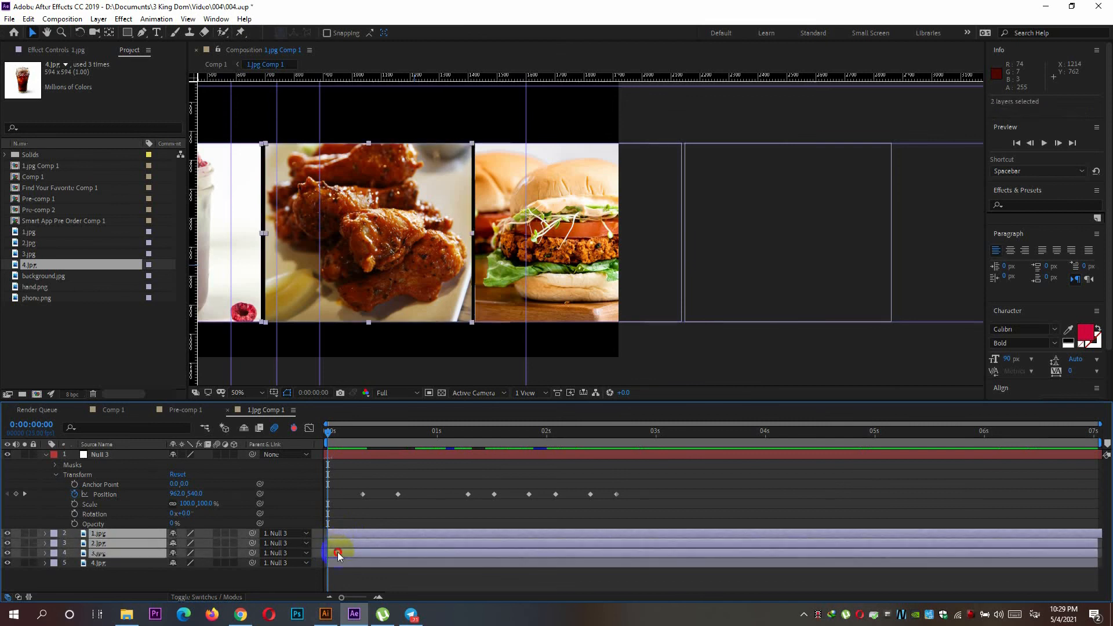
ctrl+click(336, 560)
drag(334, 549, 467, 548)
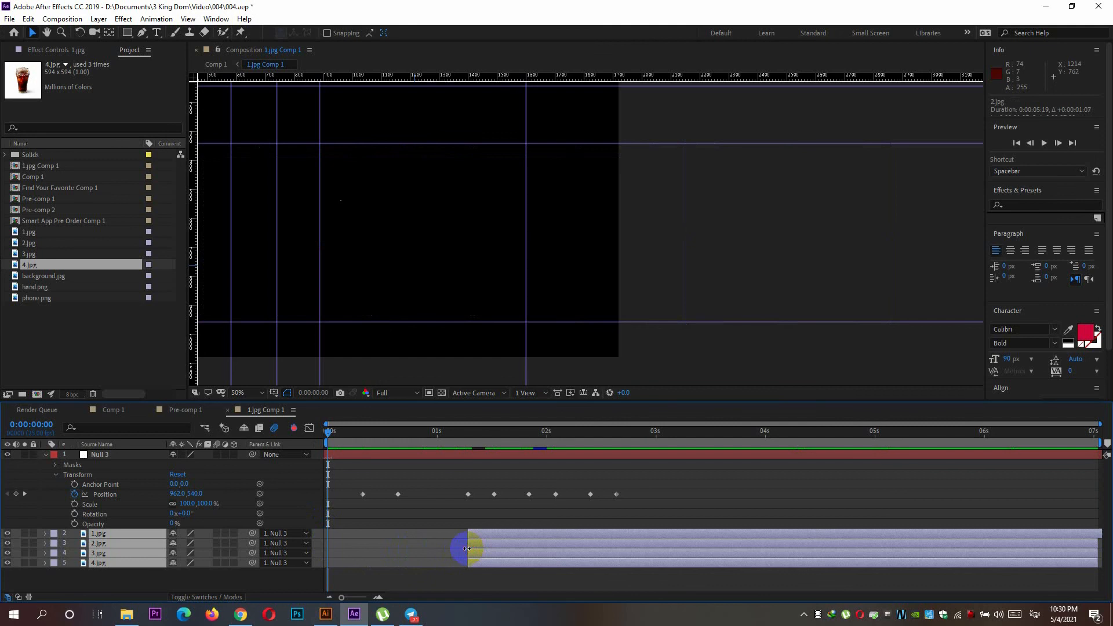
Extend only the 1.jpg layer's in point back to the beginning of the composition.
drag(344, 436, 323, 452)
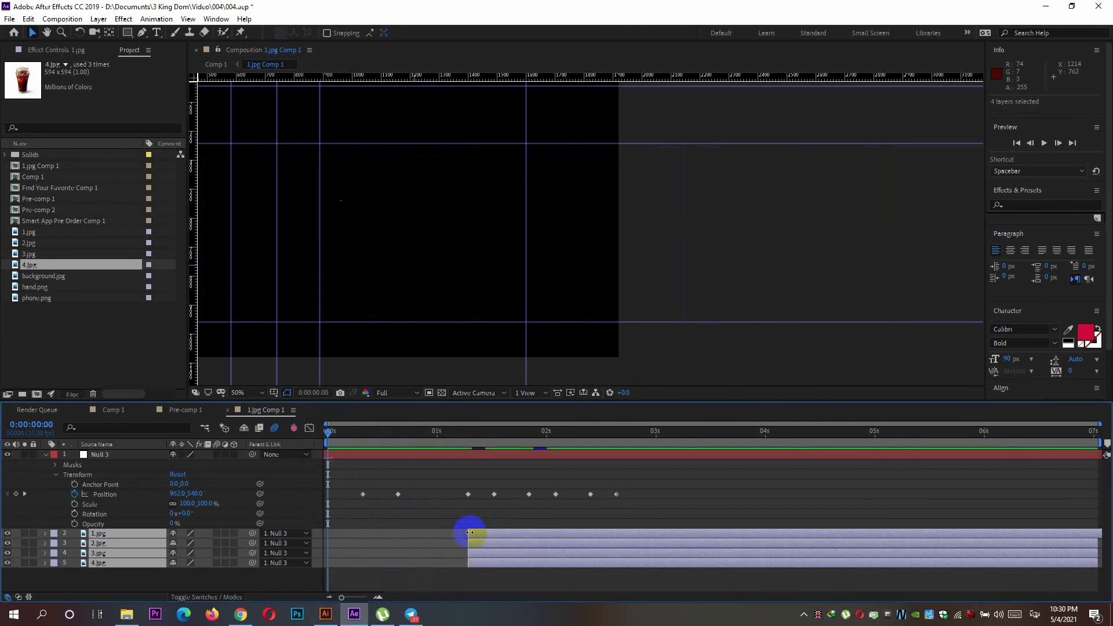
click(423, 534)
drag(464, 534, 321, 538)
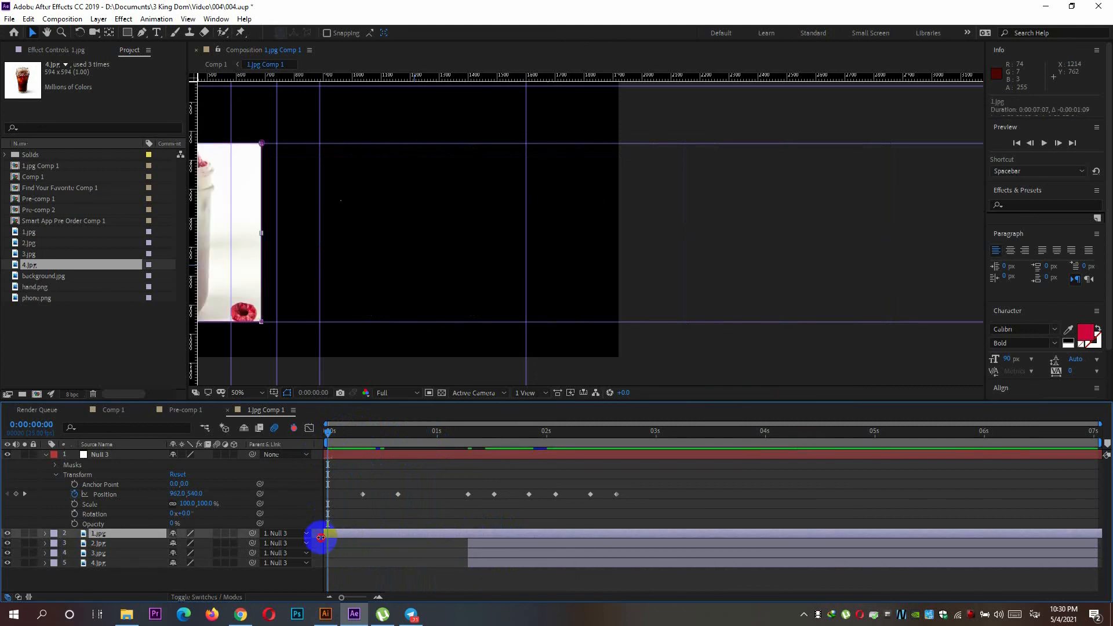
Preview the trimmed layers in 1.jpg Comp 1 and play back Comp 1 from 0:00:00:00 to check the slider.
key(space)
drag(339, 436, 316, 450)
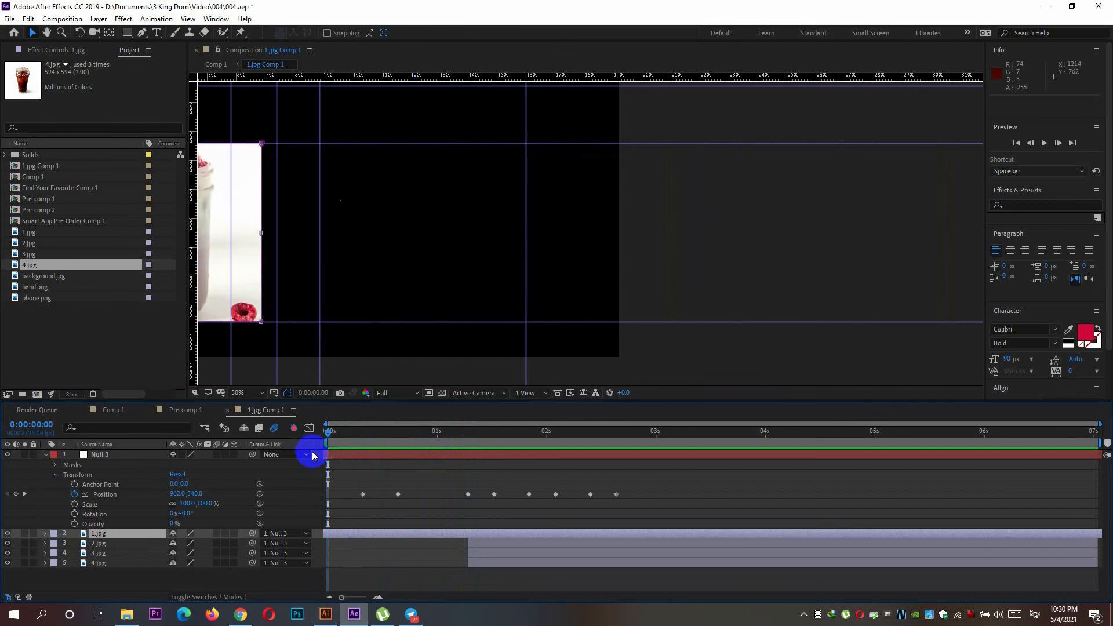
click(106, 415)
key(space)
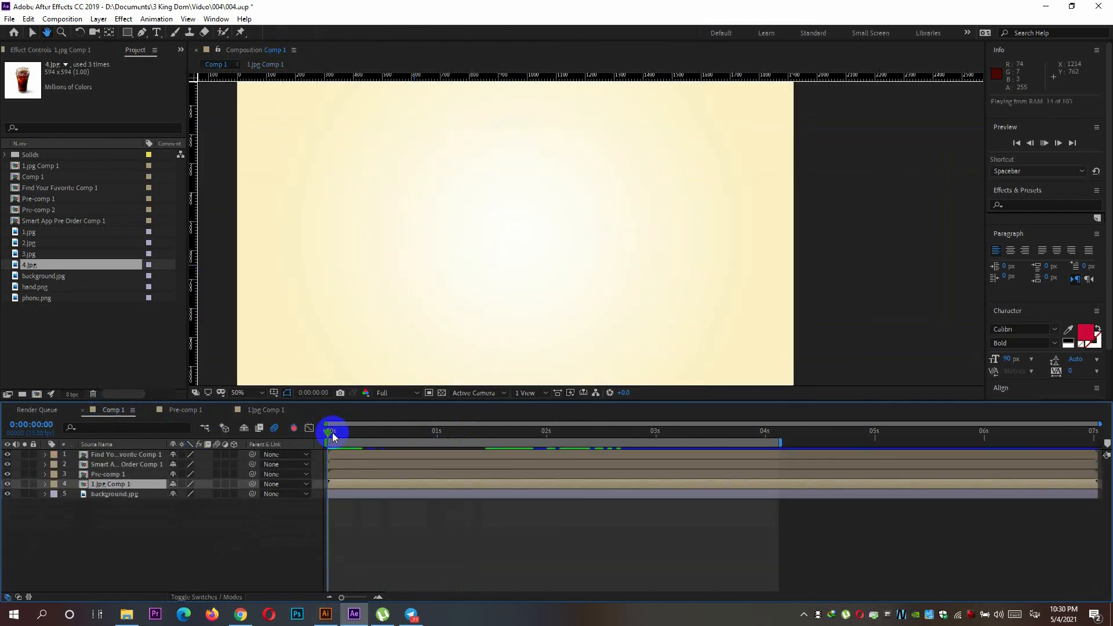